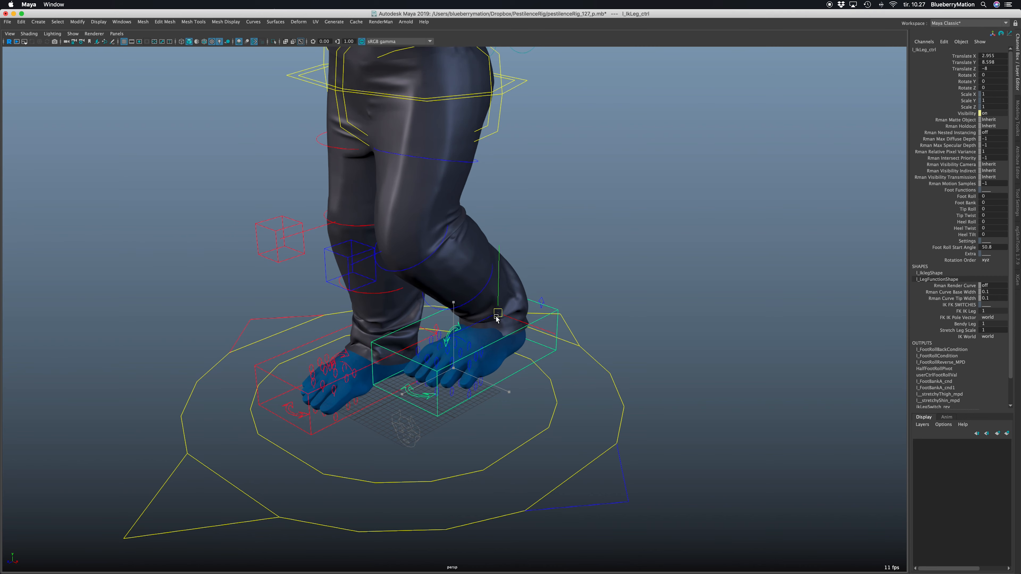
Step: Move the left leg's pole vector control outward so the left knee points to the side
left_click(326, 269)
left_click_drag(350, 265, 455, 268)
left_click_drag(501, 270, 533, 256, "alt")
Step: Curve the left leg outward by moving its knee, shin and thigh bendy controls
left_click(518, 225)
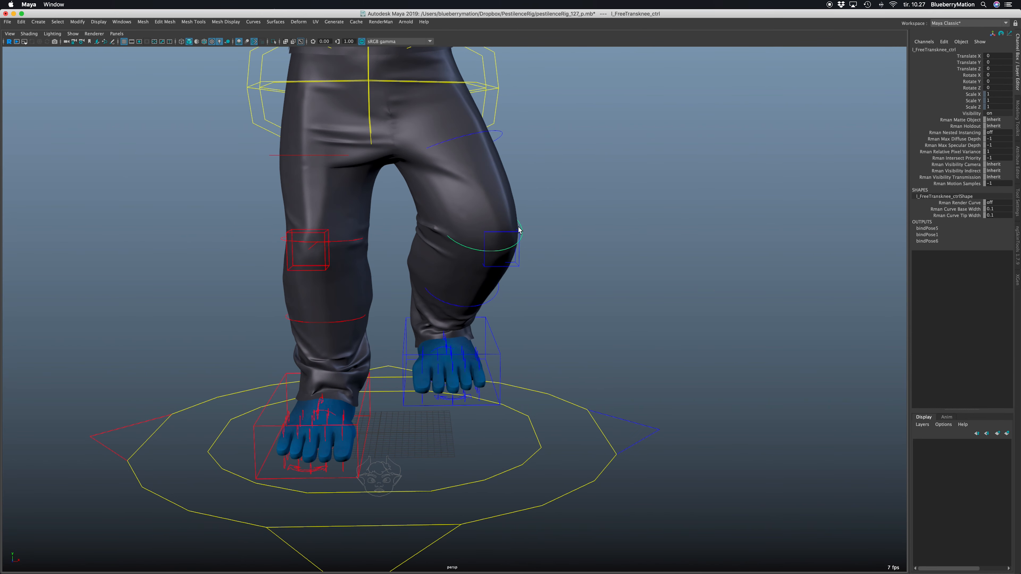
left_click_drag(483, 228, 513, 290)
left_click(452, 303)
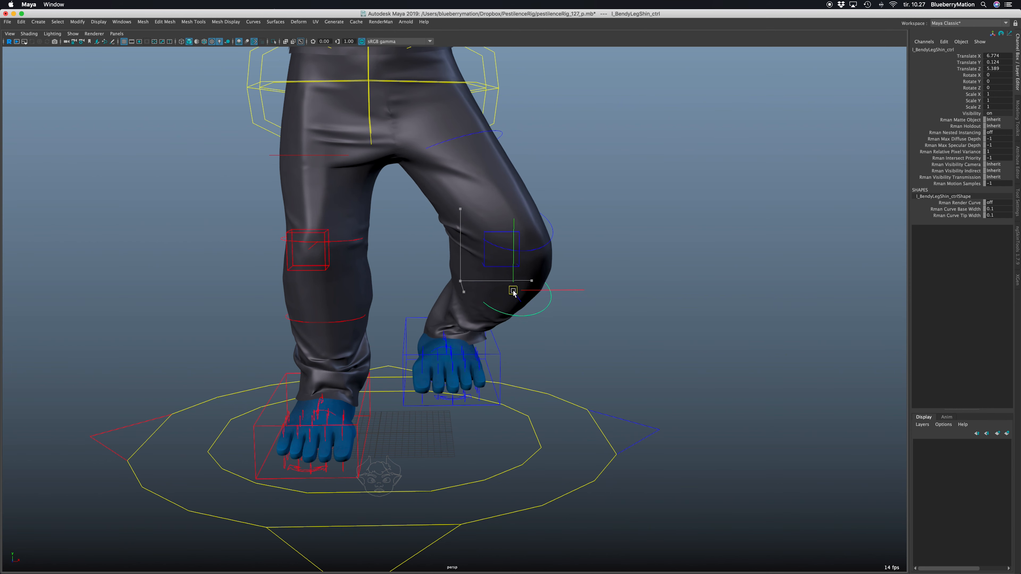
left_click(500, 135)
left_click_drag(500, 135, 503, 172)
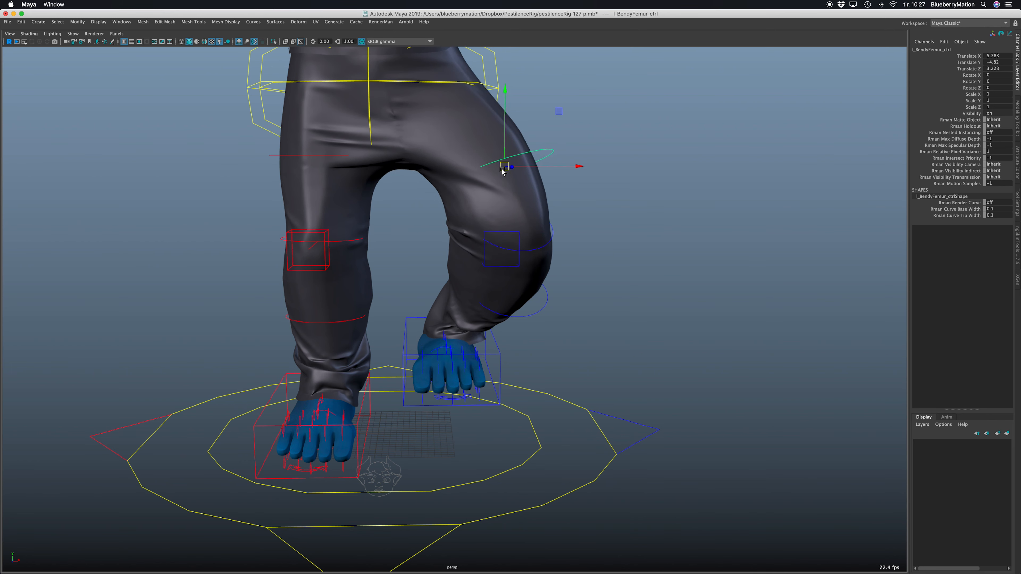
left_click(533, 252)
mouse_move(512, 226)
left_mouse_down()
mouse_move(544, 223)
mouse_move(519, 226)
left_mouse_up()
Step: Reset the translation and rotation of the left IK leg, thigh, knee and shin controls to 0
left_click(642, 189)
left_click(406, 362)
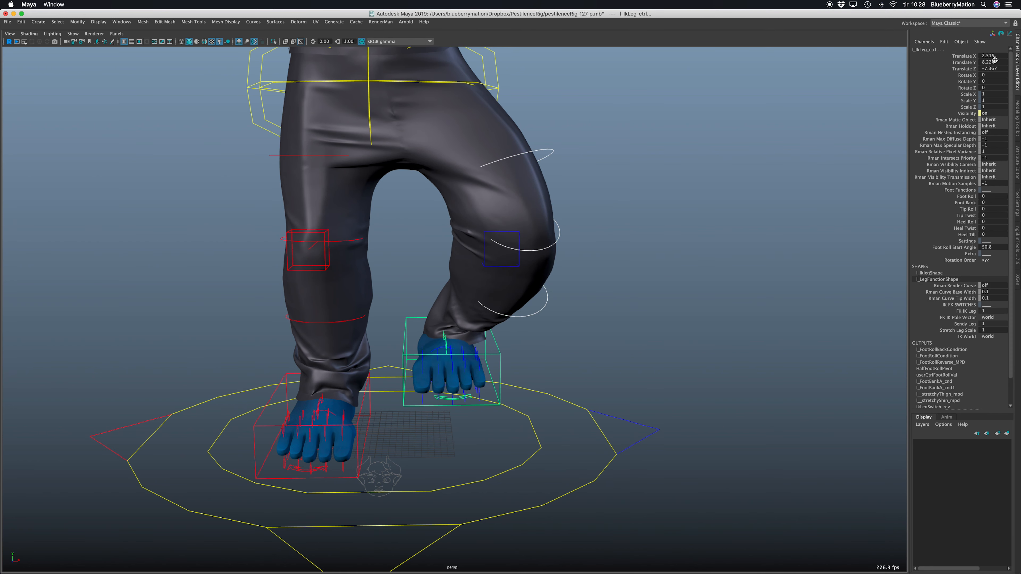
left_click_drag(965, 56, 966, 88)
key("Return")
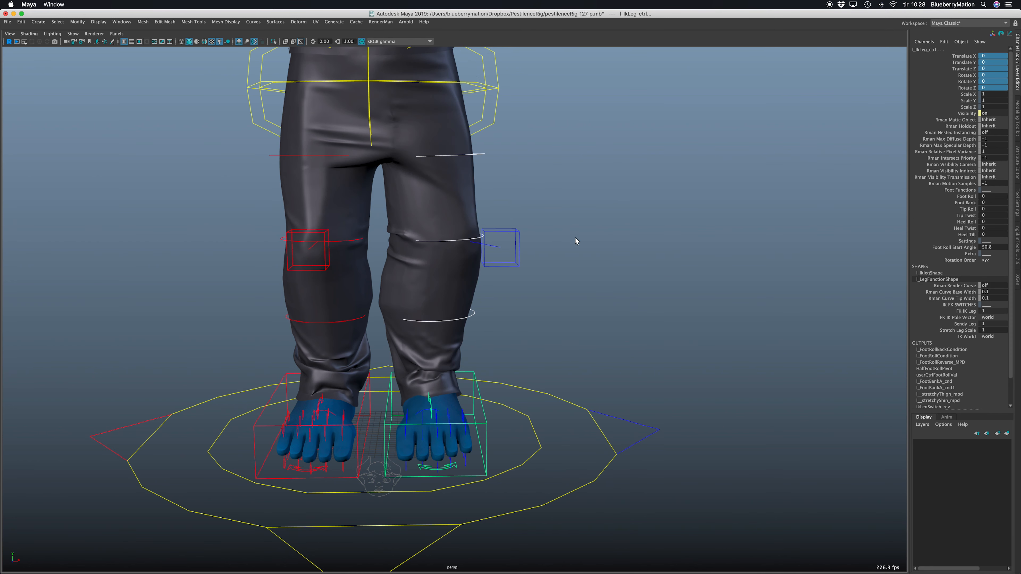
Step: Set Translate X, Y and Z of the left leg's pole vector control to 0
left_click(504, 266)
left_click_drag(996, 61, 1005, 68)
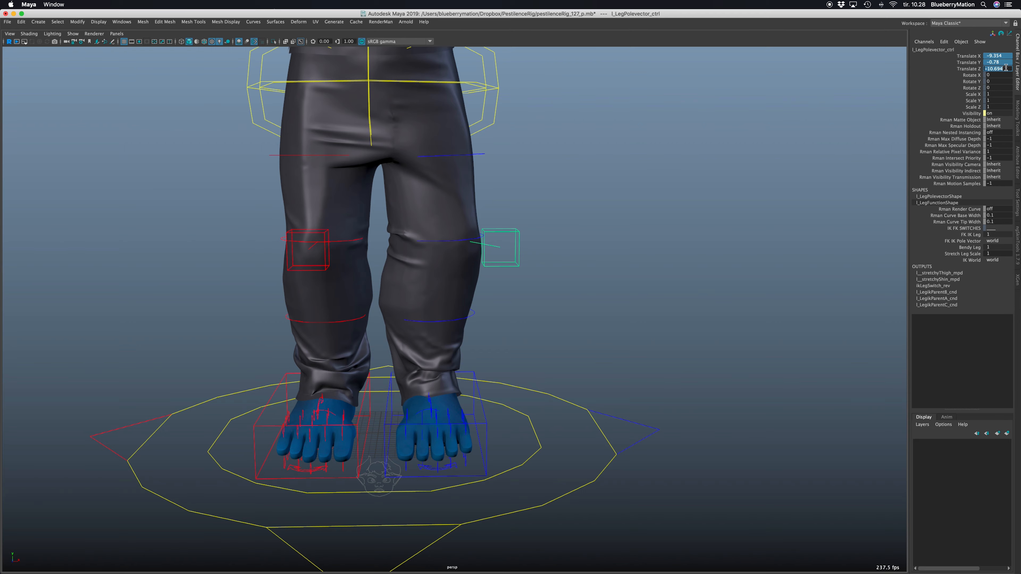
type("0")
key("Return")
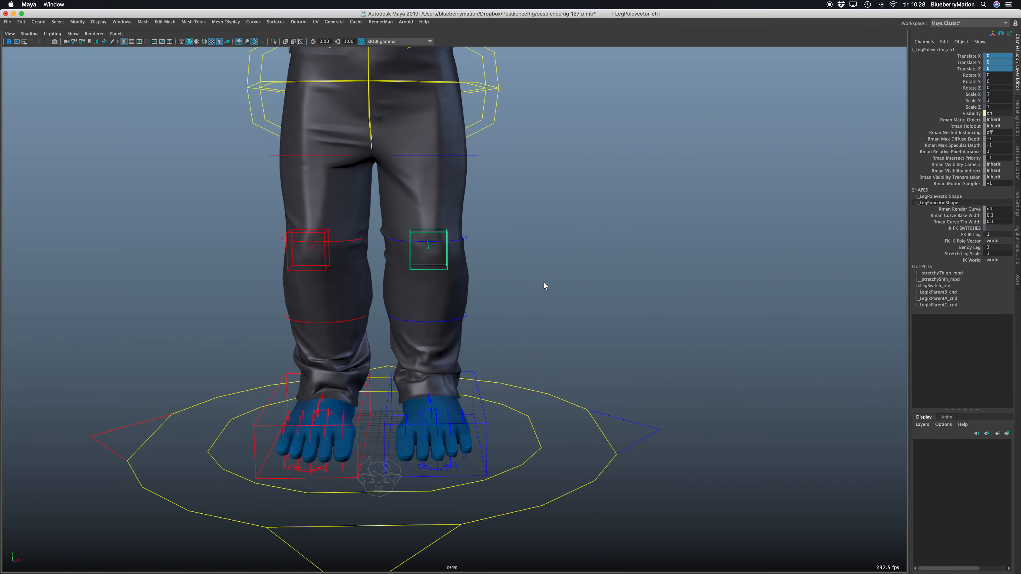
Step: Raise the left foot with its IK leg control and rotate it about 31 degrees around Y
mouse_move(543, 290)
left_mouse_down("alt")
mouse_move(433, 258)
mouse_move(515, 360)
mouse_move(445, 361)
mouse_move(471, 348)
mouse_move(400, 355)
mouse_move(475, 349)
left_mouse_up("alt")
left_click(513, 364)
key("w")
key("e")
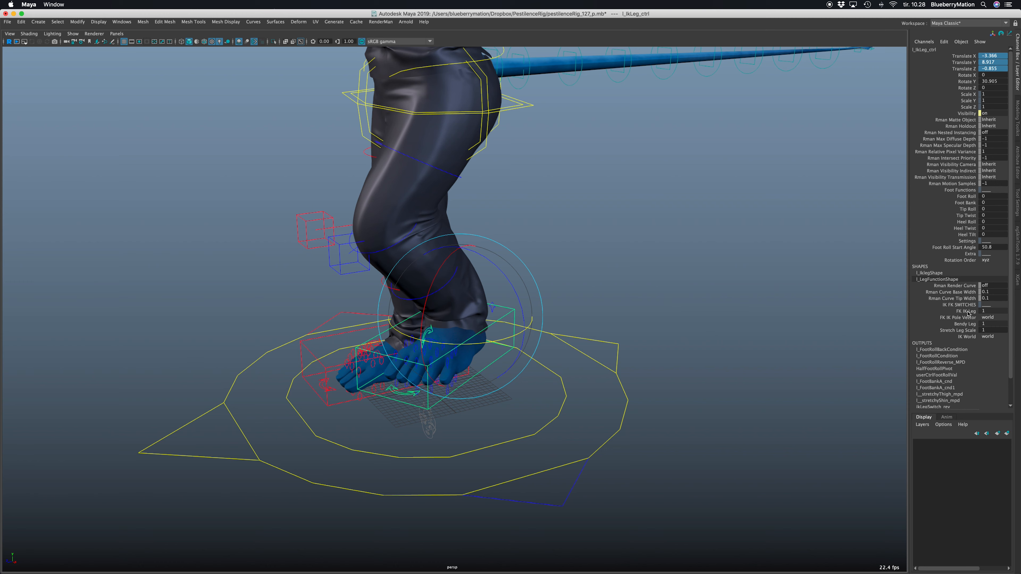
Step: Set the left leg's FK IK Pole Vector space to ankle
left_click(990, 317)
left_click(995, 332)
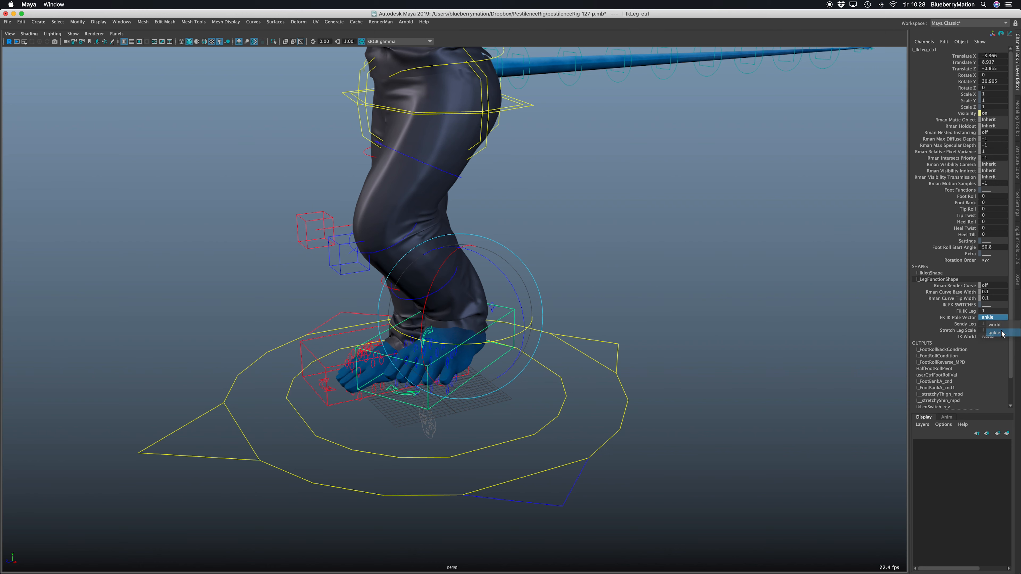
left_click(513, 307)
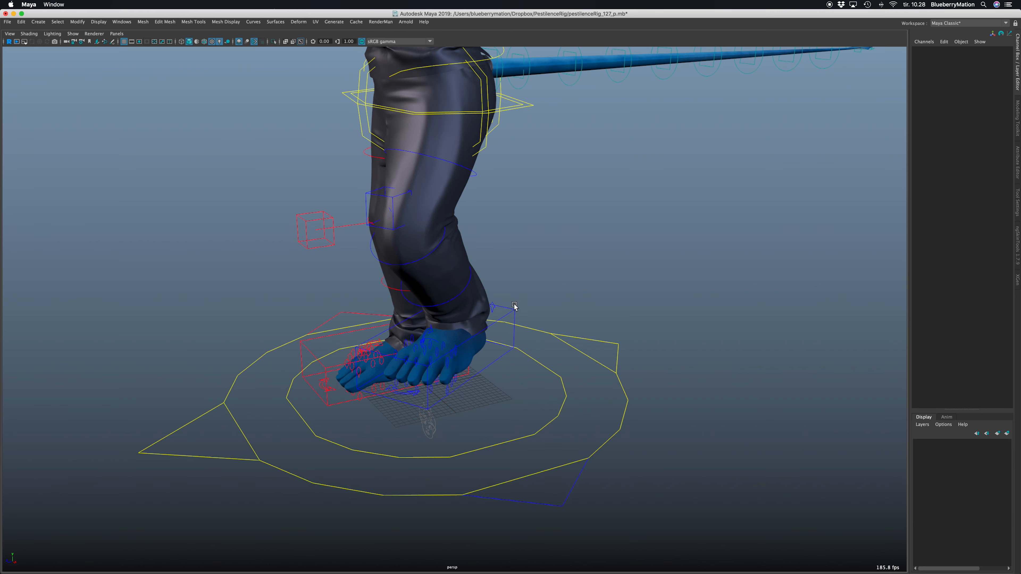
Step: Rotate the left IK leg control to test how the knee follows the ankle
left_click(467, 337)
left_click_drag(489, 335, 462, 332)
left_click_drag(401, 298, 353, 274)
Step: Raise the left foot squash control to a Translate Y of about 8.19
key("w")
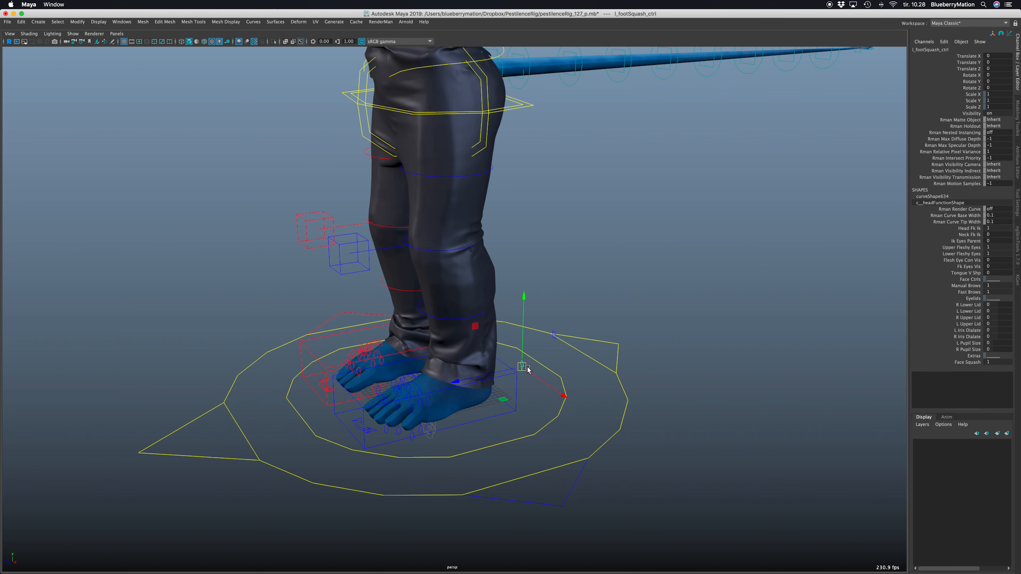
left_click_drag(519, 290, 523, 291)
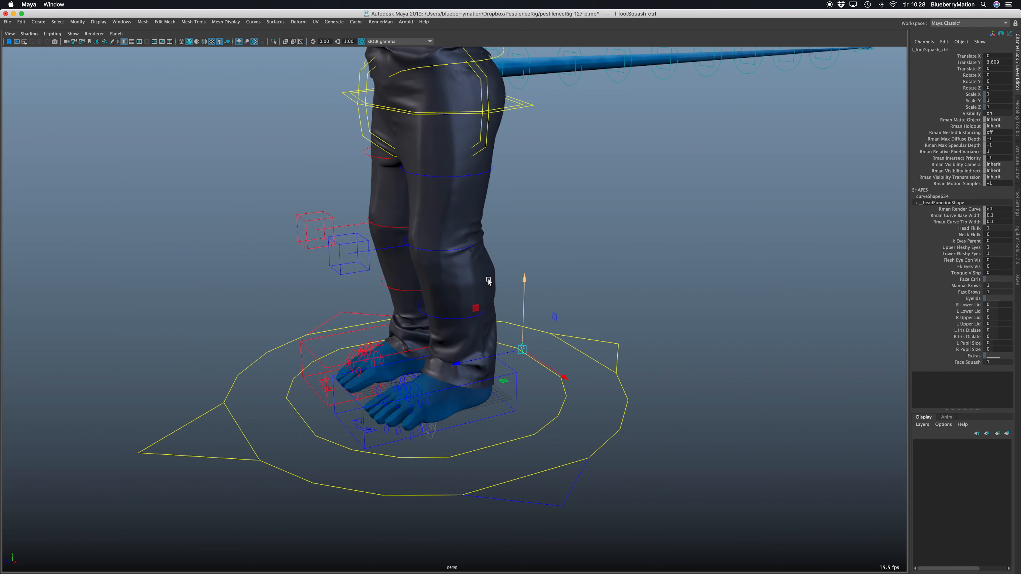
right_click_drag(488, 282, 558, 352, "alt")
left_click(567, 304)
right_click_drag(567, 304, 527, 284, "alt")
left_click(689, 293)
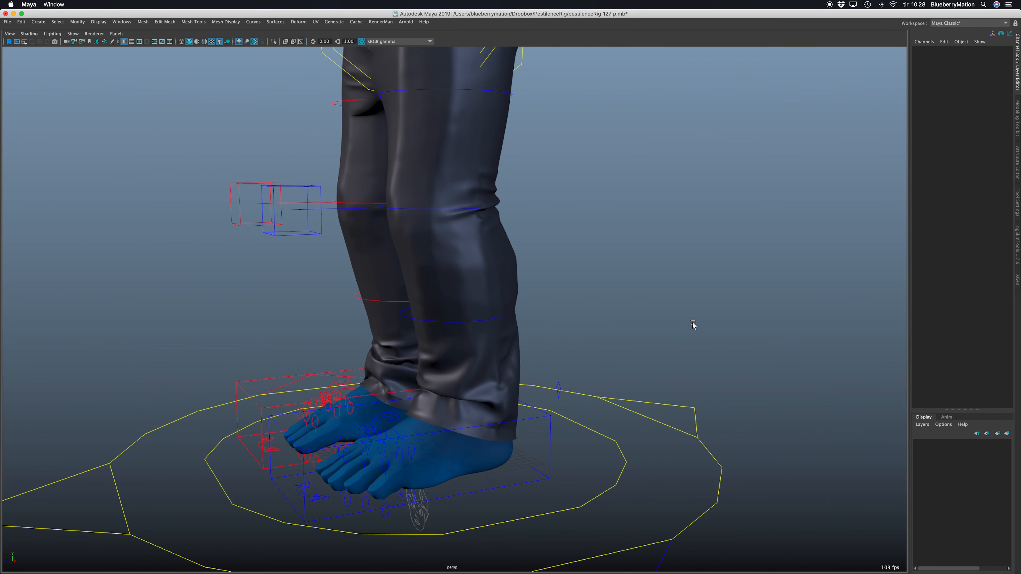
middle_click_drag(693, 324, 710, 210, "alt")
right_click_drag(710, 210, 691, 326, "alt")
left_click(628, 295)
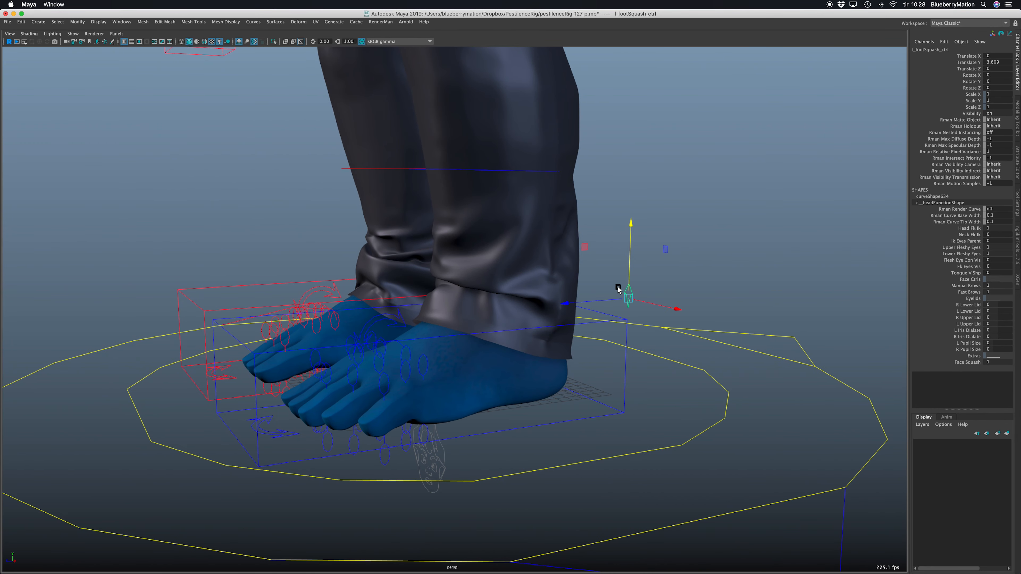
left_click_drag(631, 226, 623, 178)
Step: Rotate the left foot squash control around its X axis to test the foot's deformation
key("e")
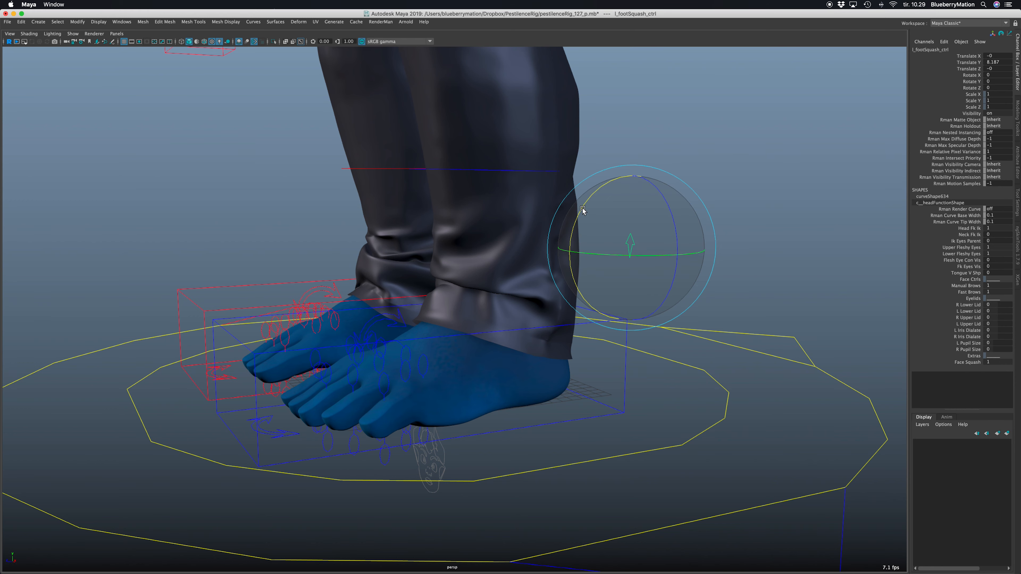
left_click_drag(581, 208, 581, 185)
key("w")
Step: Try rotating the FK controls of the left foot's little toe together, and undo the rotation
left_click(427, 392, "shift")
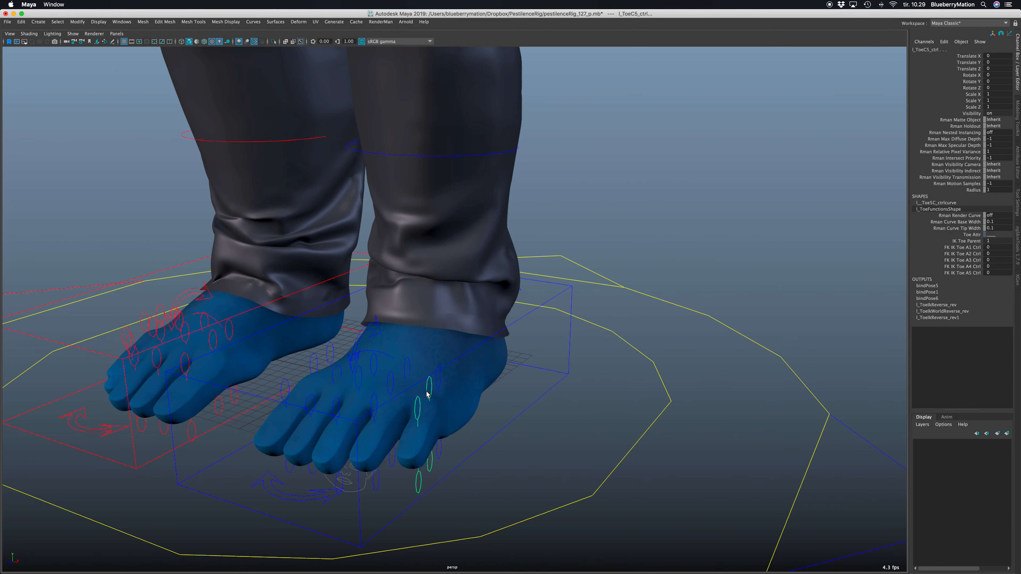
left_click(435, 380, "shift")
key("e")
left_click_drag(420, 369, 376, 335)
key("super+z")
key("super+z")
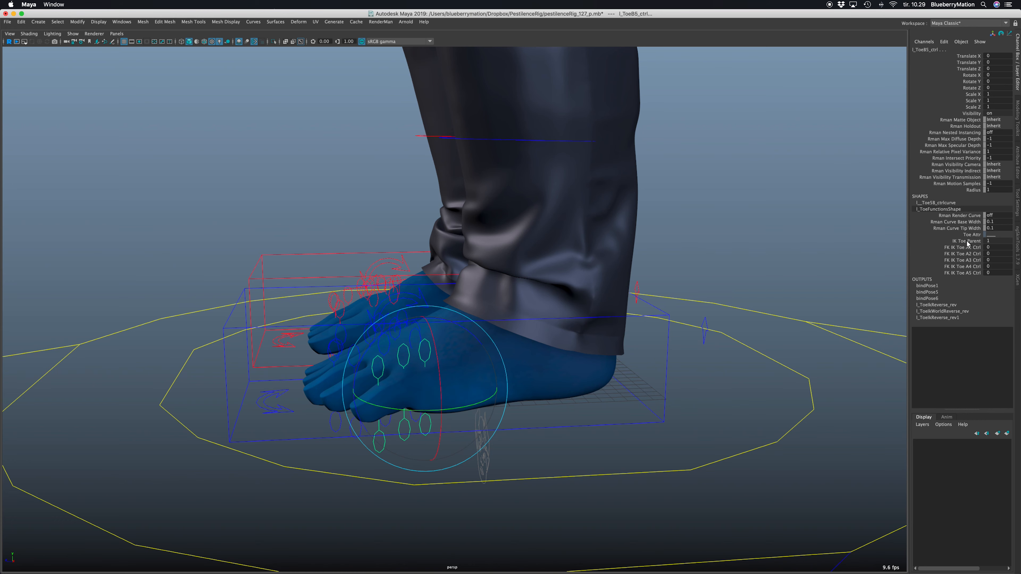
Step: Switch all five left toes to IK by setting FK IK Toe A1 to A5 Ctrl to 1
left_click(966, 241)
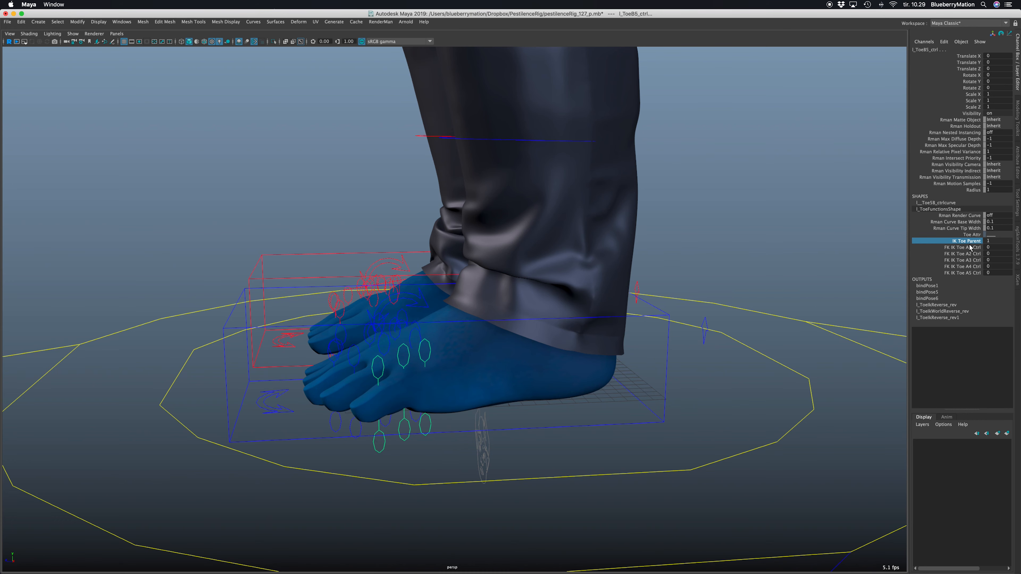
left_click_drag(969, 246, 971, 273)
middle_click_drag(730, 327, 801, 312)
Step: Shift all five left IK toe controls together slightly and set IK Toe Parent to 0
left_click_drag(614, 360, 521, 409, "alt")
left_click(395, 411)
left_click(349, 398, "shift")
left_click(317, 388, "shift")
left_click(304, 376, "shift")
left_click(297, 360, "shift")
left_click_drag(282, 368, 259, 362)
left_click(970, 215)
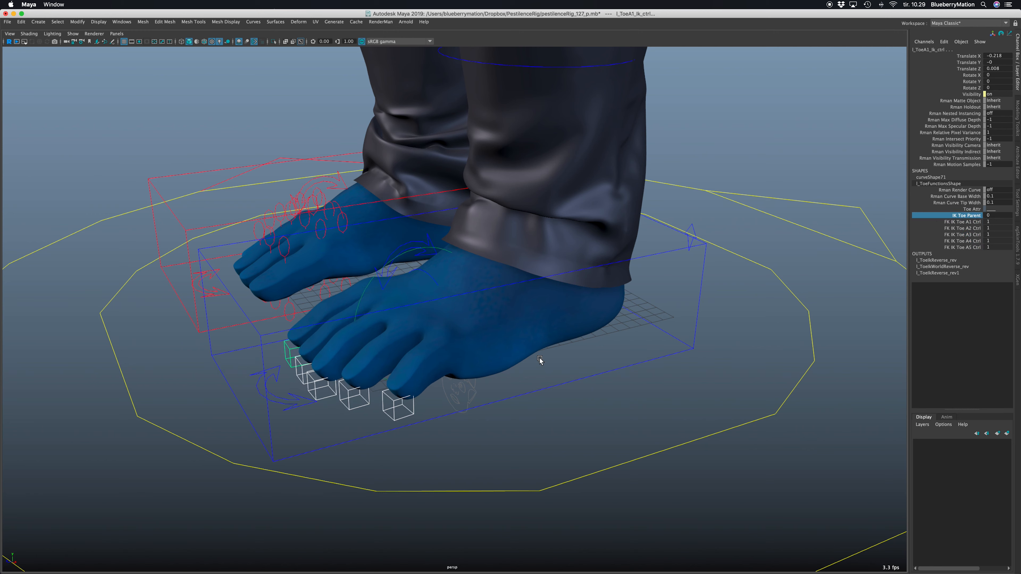
Step: Move the left IK leg control slightly to test the toes, and try out its Foot Roll attribute
left_click(616, 304)
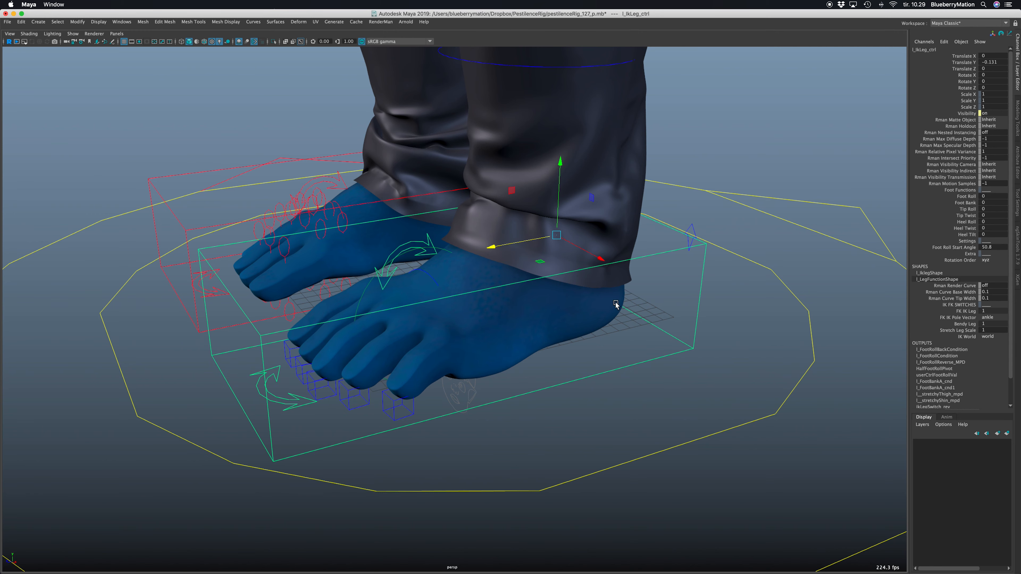
mouse_move(561, 243)
left_mouse_down()
mouse_move(553, 213)
mouse_move(535, 224)
mouse_move(556, 231)
left_mouse_up()
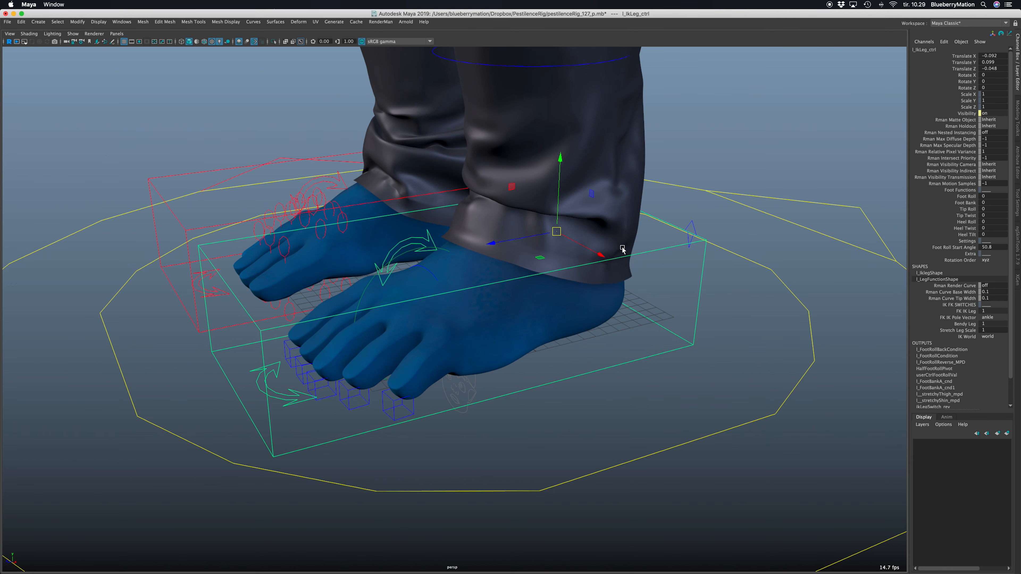
left_click(964, 196)
middle_click_drag(564, 340, 816, 281)
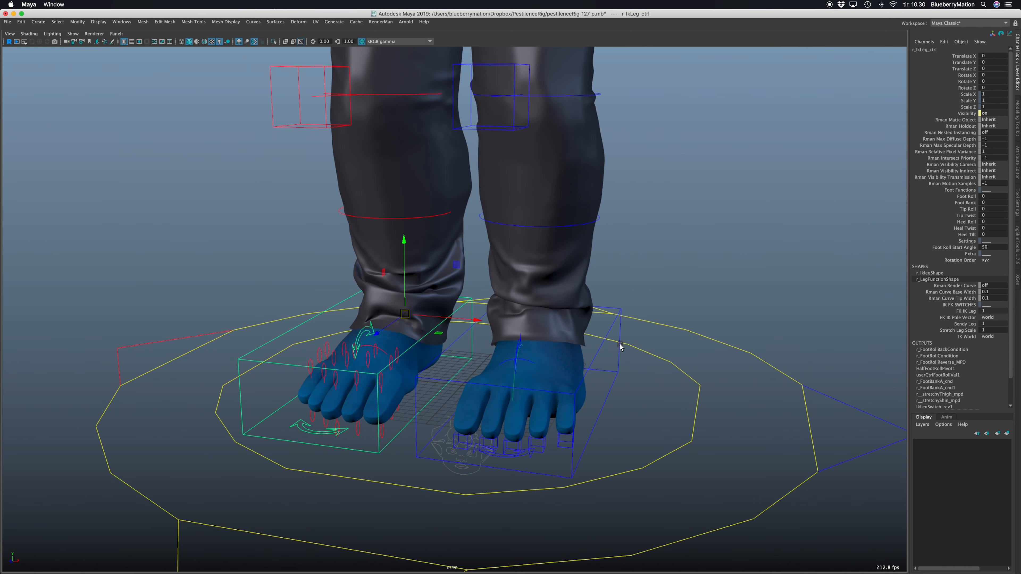
Step: Set the right leg's Stretch Leg Scale to 0 and restore it to 1
left_click(953, 330)
middle_click_drag(640, 347, 628, 433, "alt")
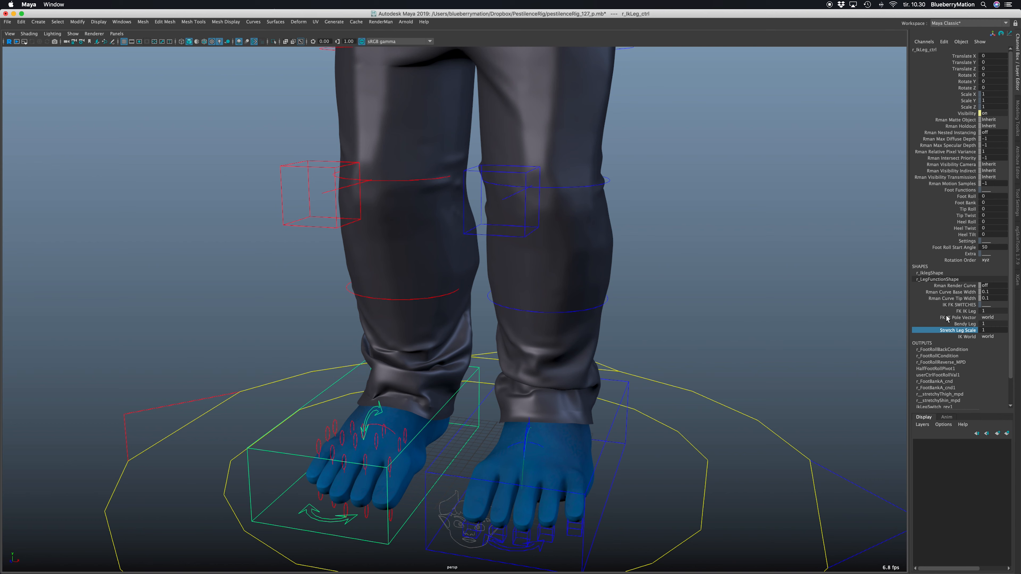
double_click(1001, 328)
type("0")
key("Return")
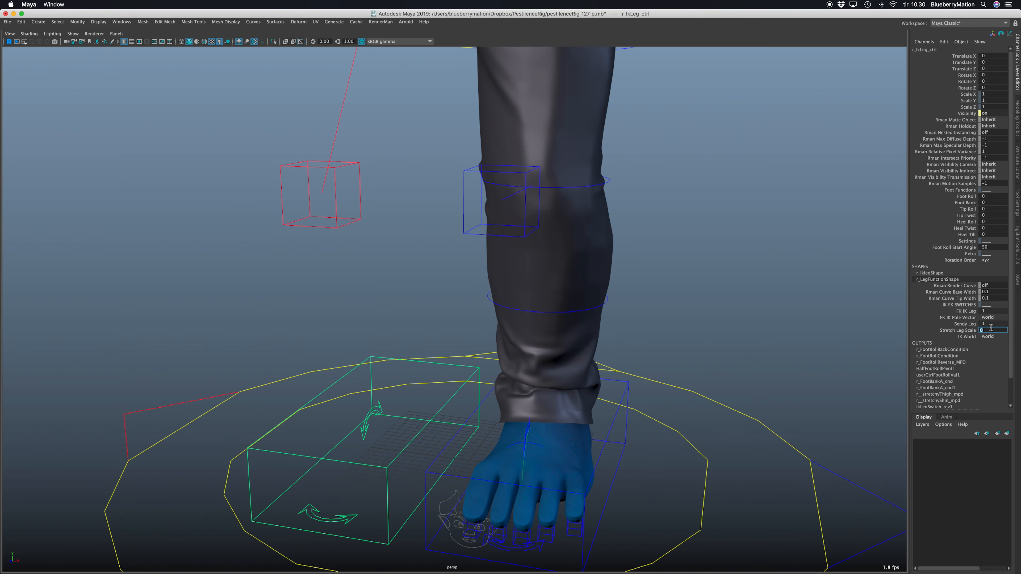
type("1")
key("Return")
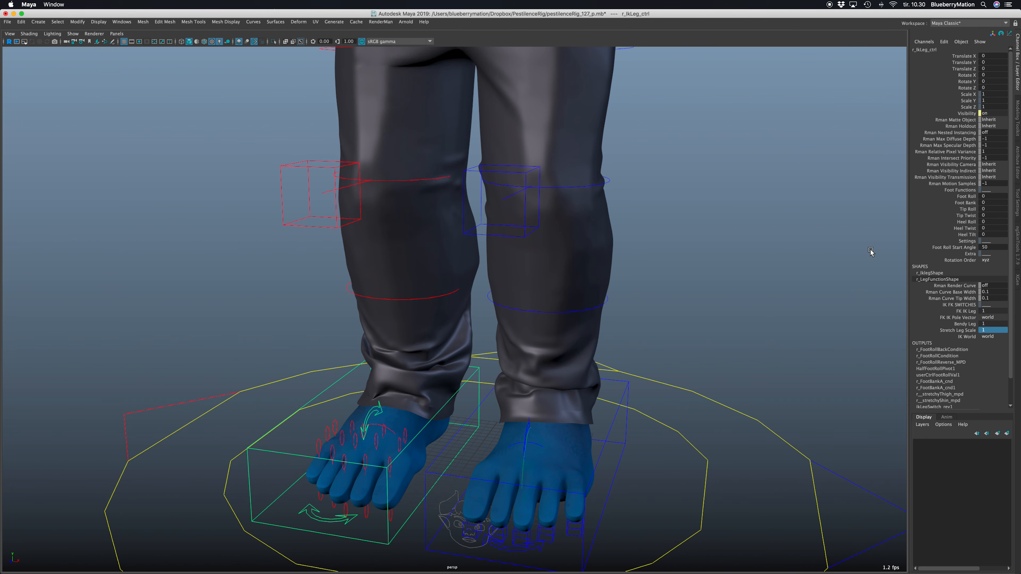
Step: Review the right leg's IK World space options and leave it on world
right_click_drag(841, 398, 765, 349, "alt")
middle_click_drag(766, 349, 772, 341, "alt")
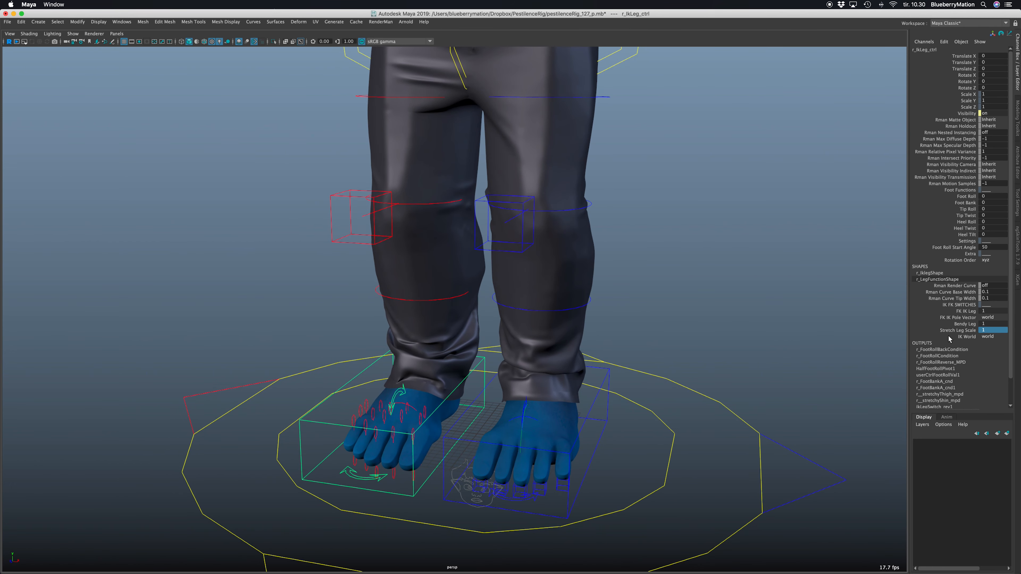
left_click(996, 337)
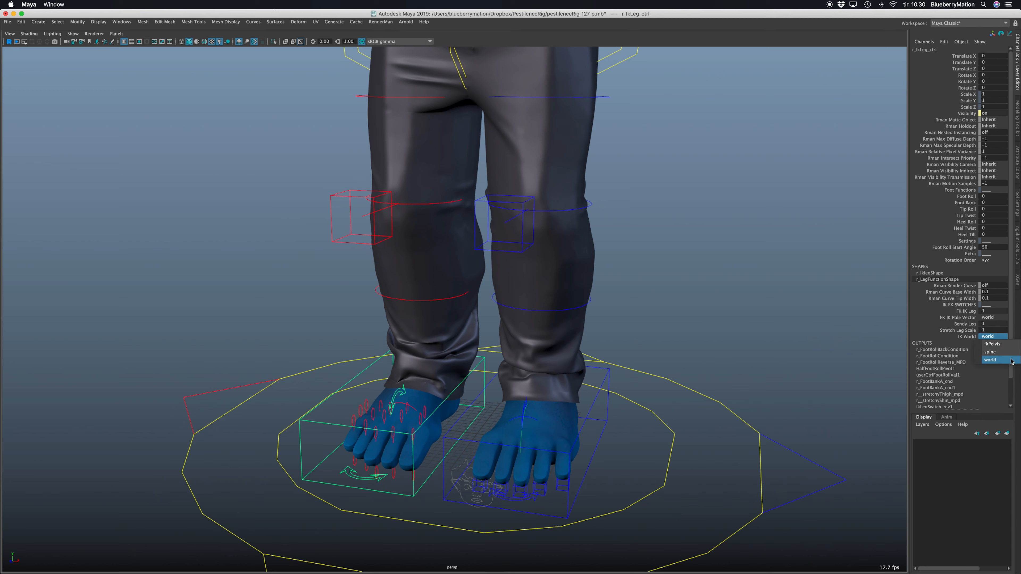
left_click(791, 374)
left_click(857, 347)
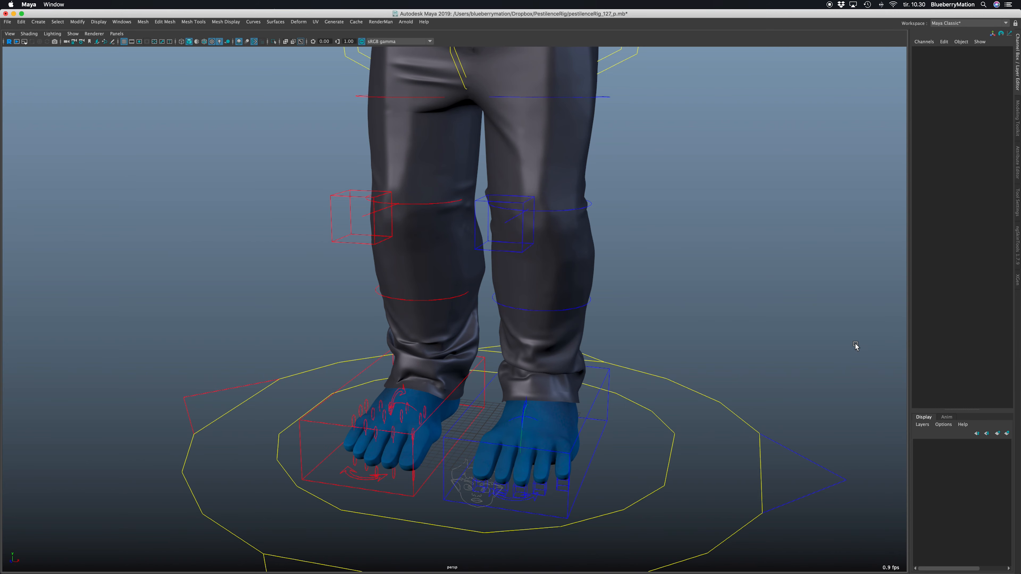
Step: Switch the left leg to FK by setting its FK IK Leg attribute to 0
middle_click_drag(685, 330, 661, 327, "alt")
left_click_drag(661, 402, 579, 420, "alt")
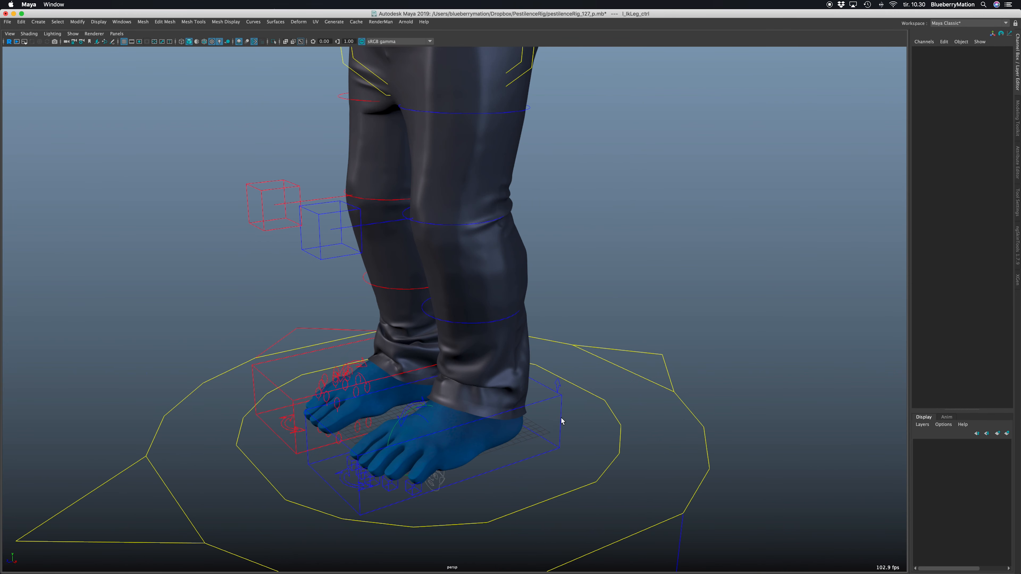
left_click(558, 423)
left_click(965, 311)
middle_click_drag(784, 359, 717, 367)
Step: Rotate the left hip's FK control to swing the whole left leg forward and up
middle_click_drag(528, 349, 580, 399, "alt")
right_click_drag(580, 399, 583, 214, "alt")
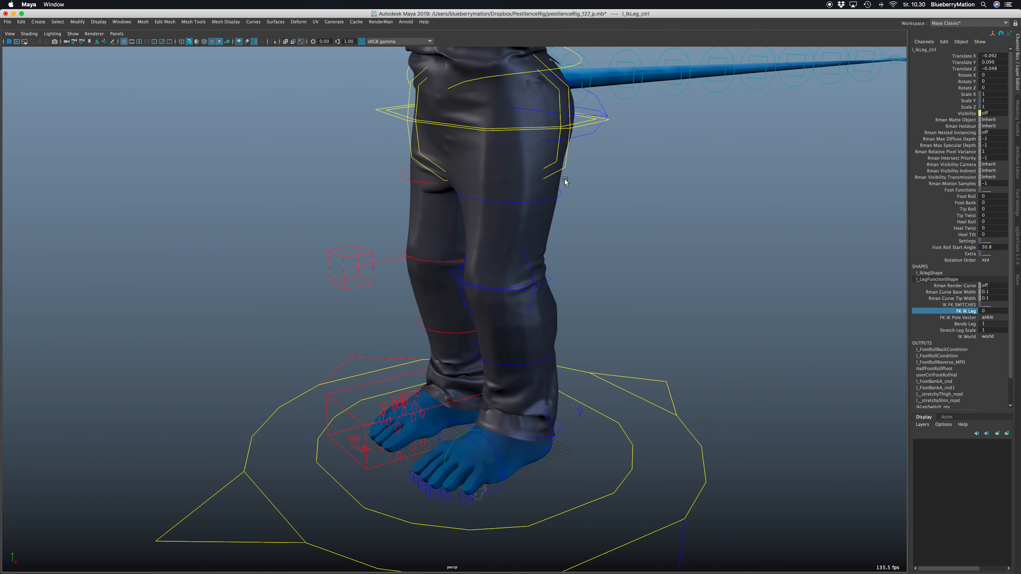
left_click(604, 107)
left_click_drag(461, 95, 475, 60)
Step: Bend the left knee by rotating its FK control around X so the lower leg folds back down
left_click(354, 191)
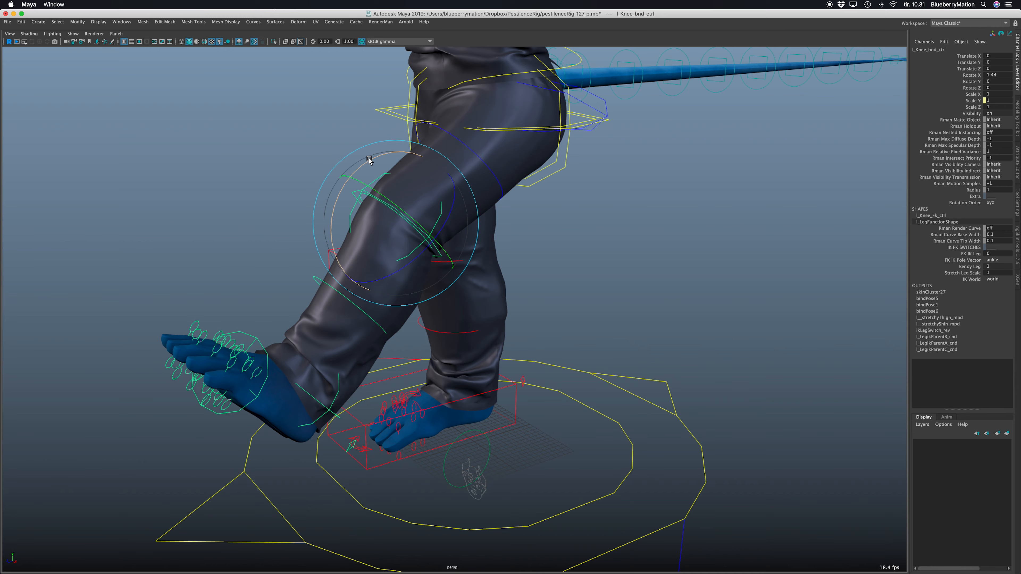
left_click_drag(371, 159, 348, 233)
left_click_drag(355, 230, 337, 227, "alt")
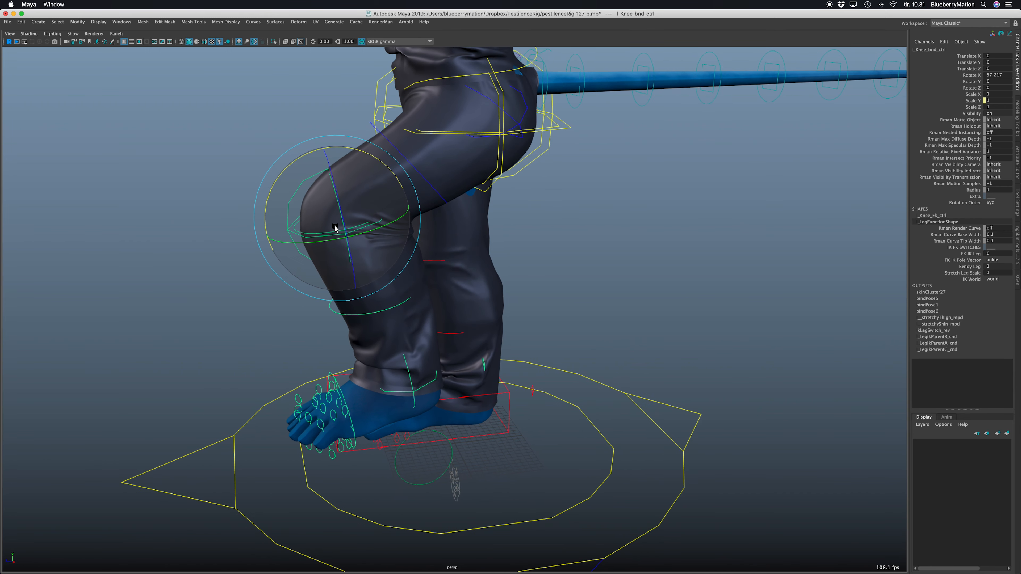
left_click_drag(373, 156, 380, 179)
Step: Set the Lab Combat Suit attribute on the character's main world control to 0
left_click_drag(514, 234, 645, 266, "alt")
left_click_drag(679, 371, 615, 392, "alt")
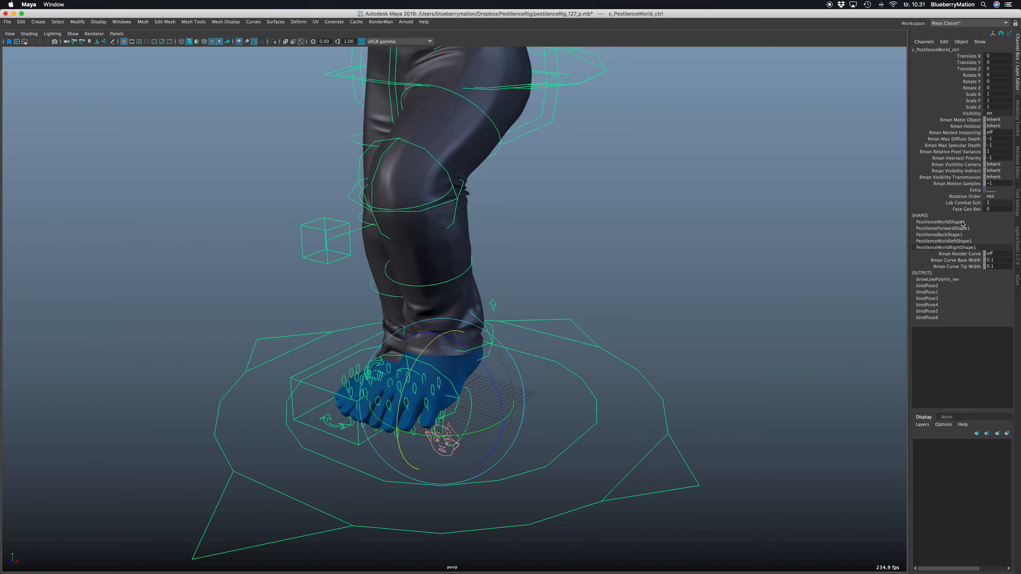
left_click(965, 203)
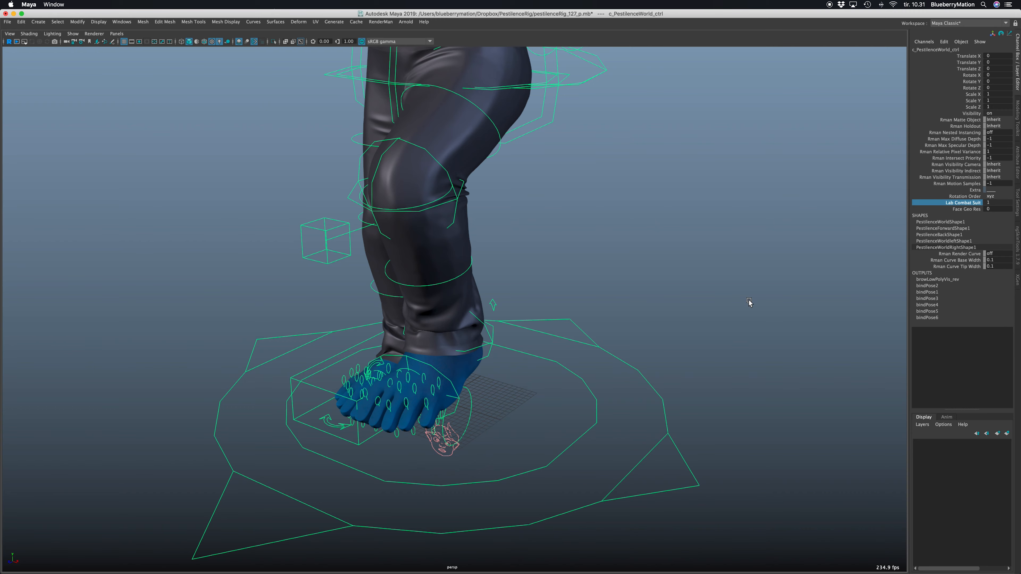
middle_click_drag(713, 313, 667, 323)
left_click_drag(663, 323, 696, 420, "alt")
middle_click_drag(662, 322, 696, 420, "alt")
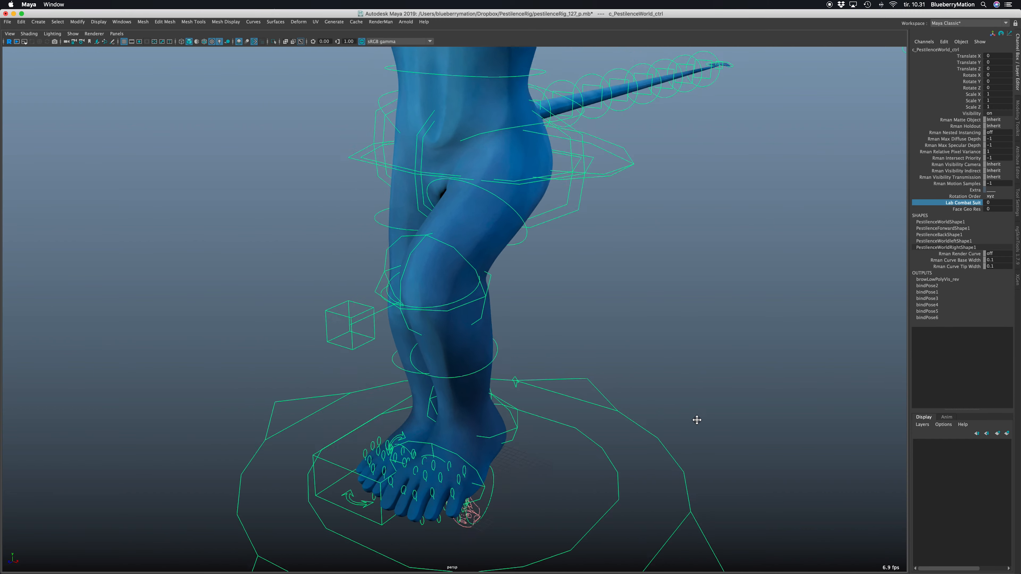
Step: Set the Lab Combat Suit attribute on the character's world control to 1
right_click_drag(696, 419, 556, 360, "alt")
middle_click_drag(556, 360, 506, 429, "alt")
right_click_drag(506, 429, 494, 379, "alt")
middle_click_drag(494, 378, 581, 412)
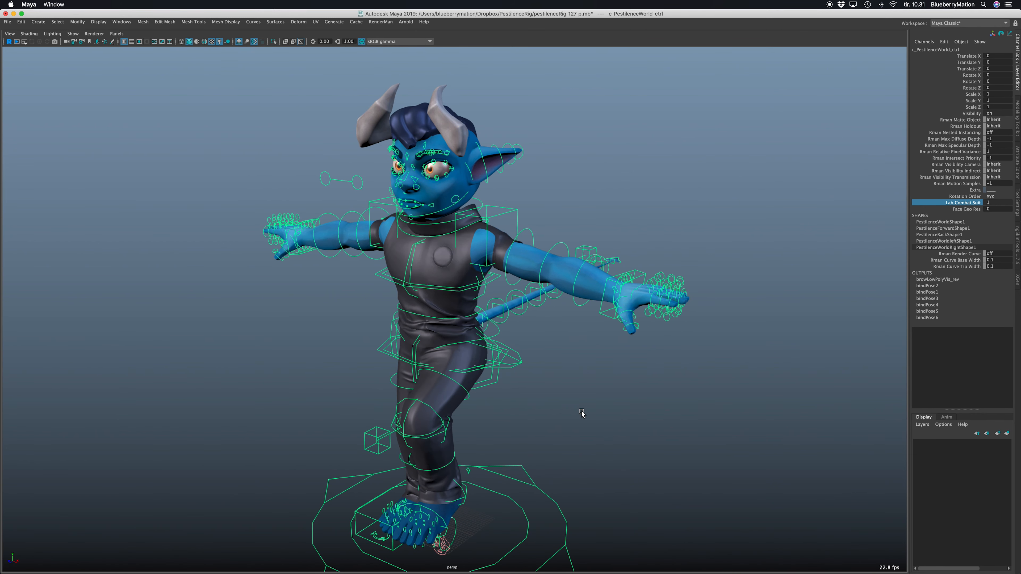
Step: Set the Face Geo Res attribute on the character's world control to 1
left_click(957, 210)
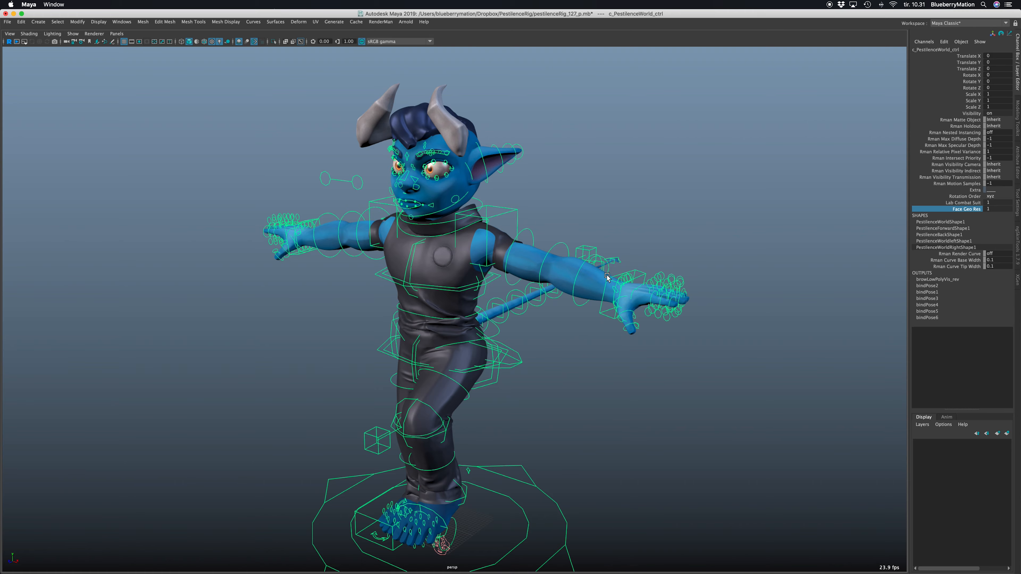
right_click_drag(610, 281, 663, 285, "alt")
middle_click_drag(662, 285, 682, 380, "alt")
right_click_drag(681, 380, 784, 356, "alt")
mouse_move(783, 356)
middle_mouse_down()
mouse_move(770, 353)
mouse_move(779, 346)
mouse_move(792, 350)
mouse_move(765, 361)
mouse_move(786, 349)
middle_mouse_up()
Step: Return the left leg from its bent FK pose to the straight IK pose and clear the selection
right_click_drag(806, 343, 574, 322, "alt")
middle_click_drag(570, 449, 575, 342, "alt")
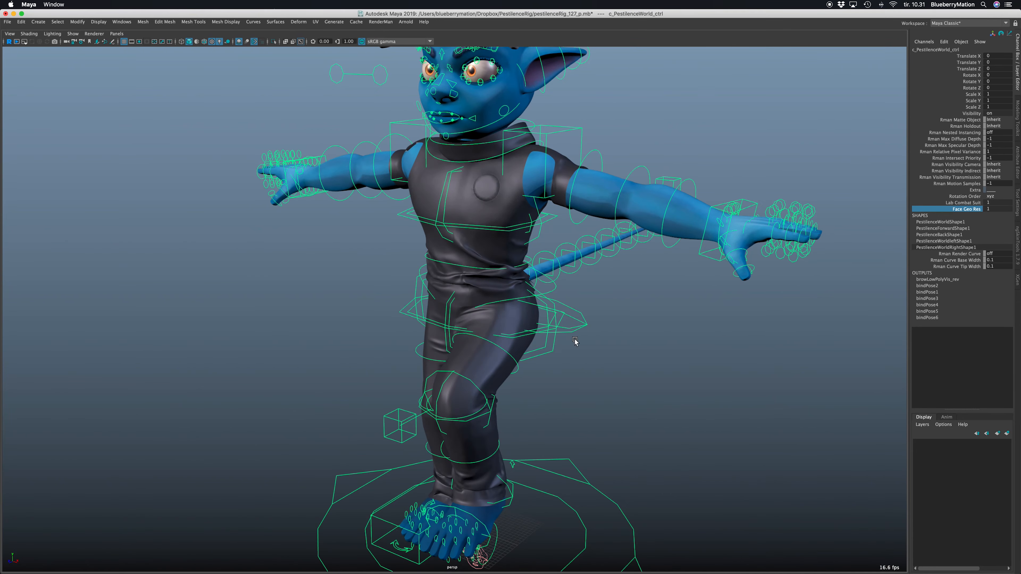
left_click(569, 327)
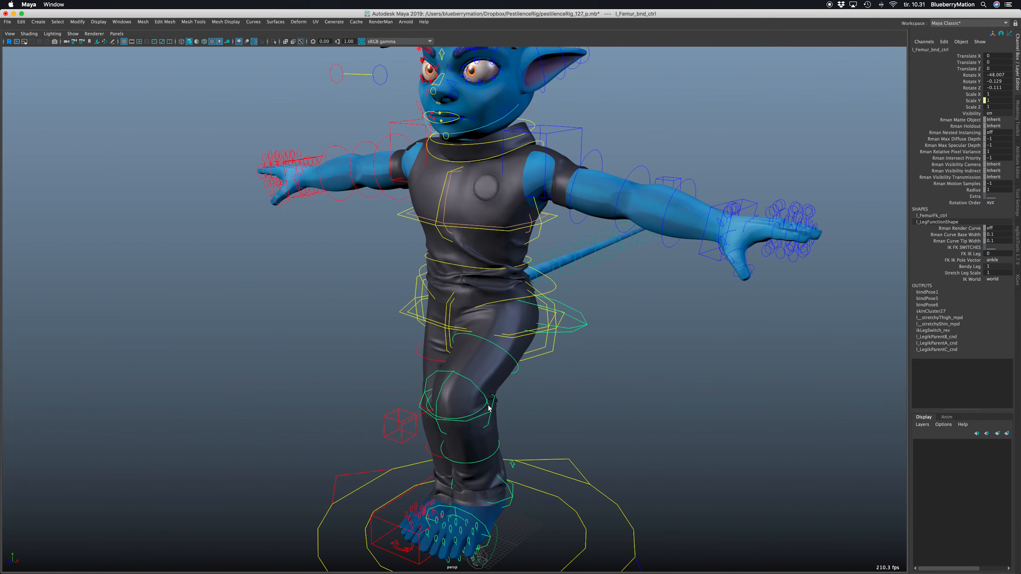
left_click(634, 348)
right_click_drag(634, 348, 607, 422, "alt")
middle_click_drag(516, 490, 563, 382, "alt")
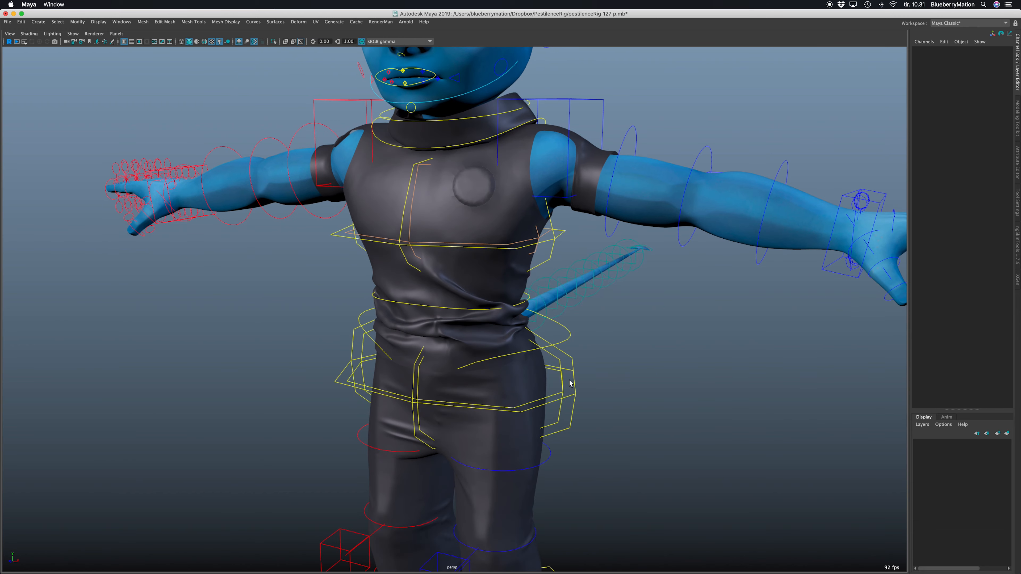
Step: Rotate the pelvis IK control around X to tilt the hips together with the tail
left_click(554, 356)
key("super+z")
left_click(554, 348)
left_click_drag(514, 328, 501, 388)
left_click(485, 385)
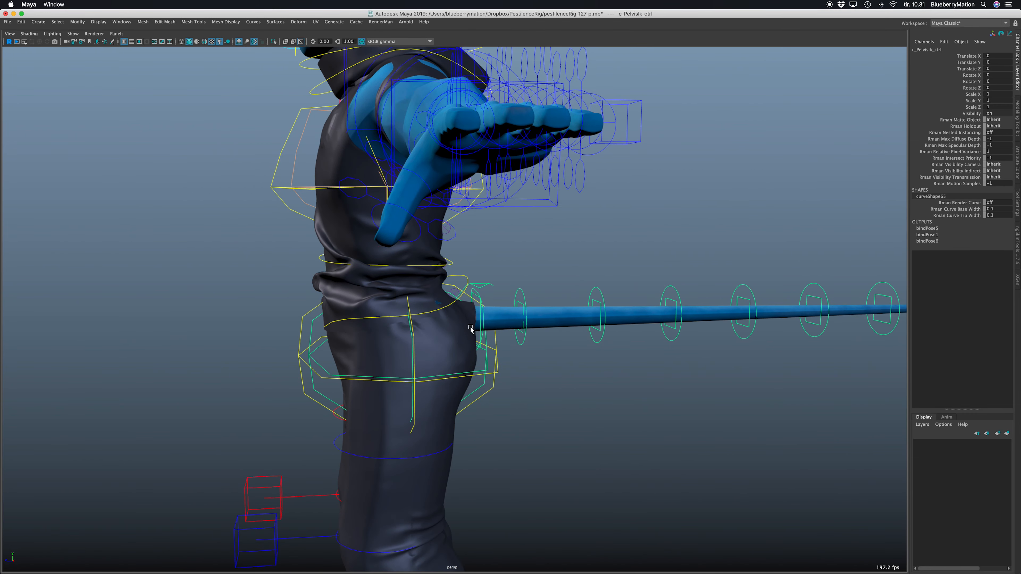
left_click_drag(456, 296, 487, 262)
Step: Try counter-rotating the tail root control, undo it, and set Tail Space to world on the first tail FK control
left_click(485, 266)
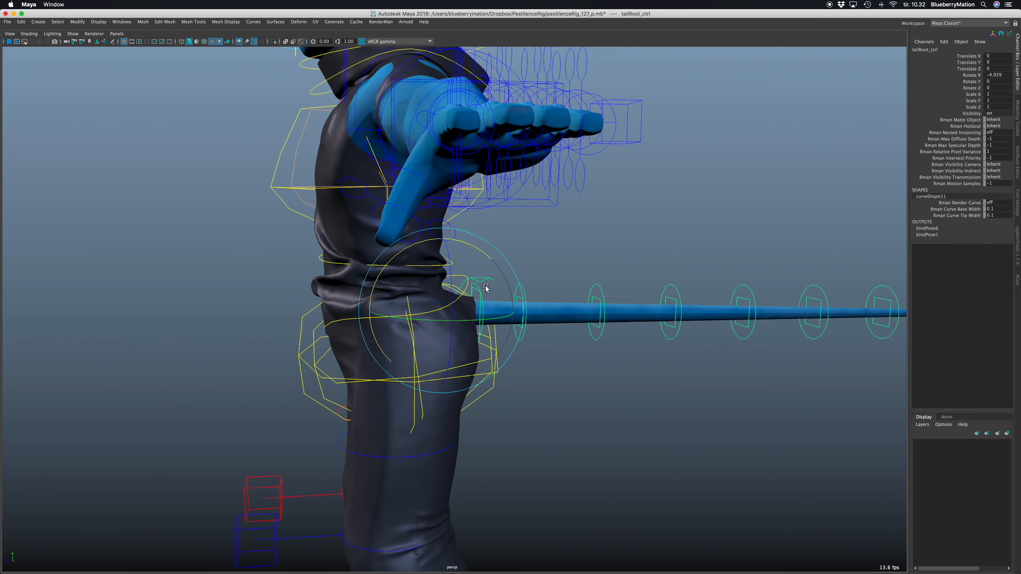
key("super+z")
left_click(813, 225)
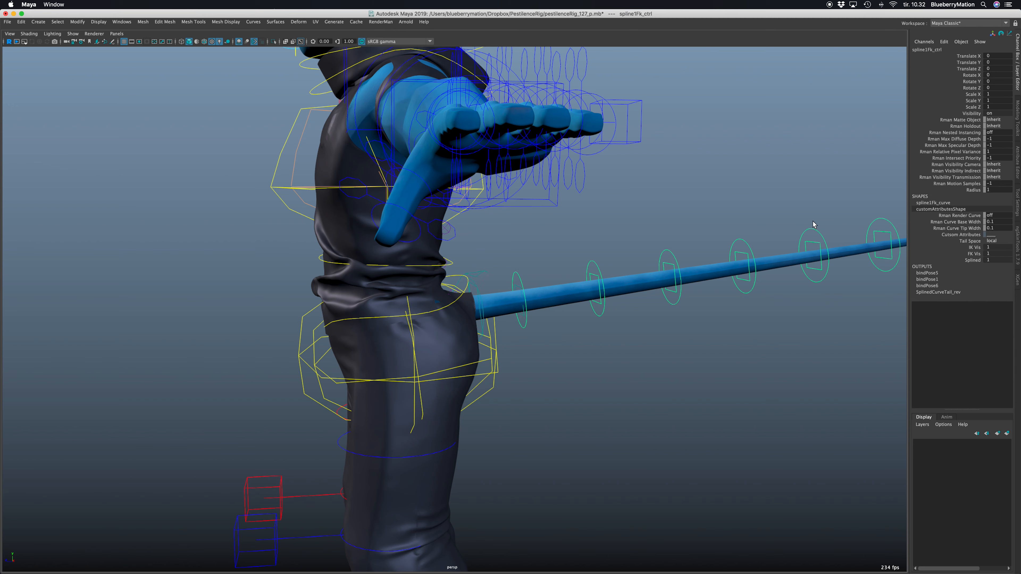
left_click(972, 249)
left_click(996, 241)
left_click(1003, 257)
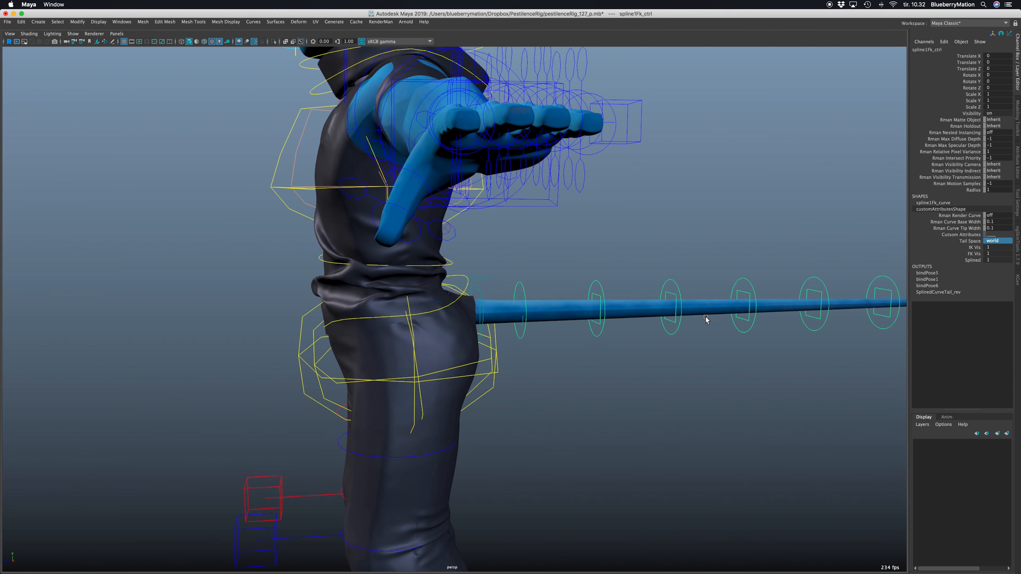
Step: Rotate the pelvis IK control around X again to test the tail in world space
left_click(488, 361)
mouse_move(445, 273)
left_mouse_down()
mouse_move(453, 282)
mouse_move(465, 274)
left_mouse_up()
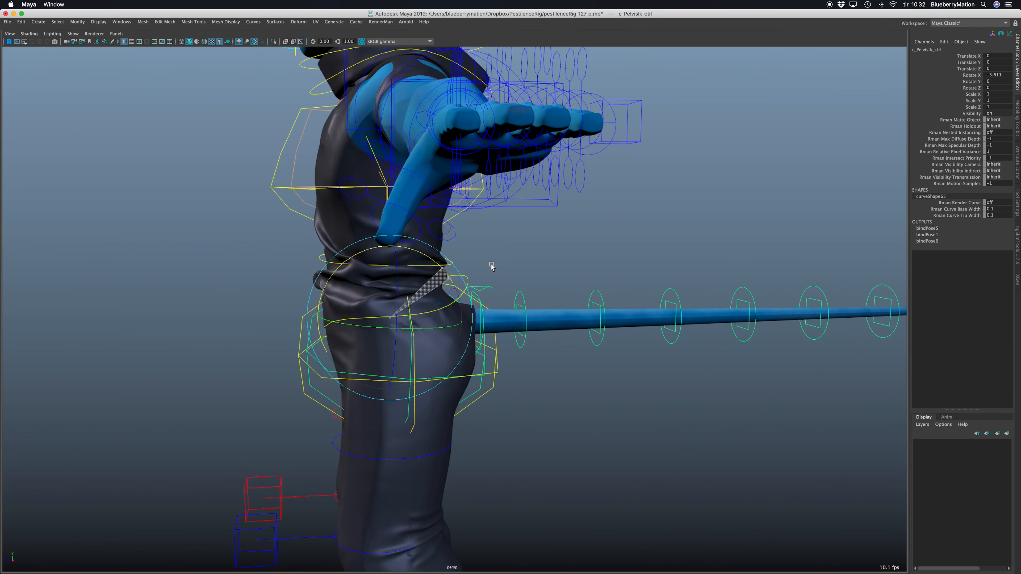
left_click_drag(465, 274, 466, 273)
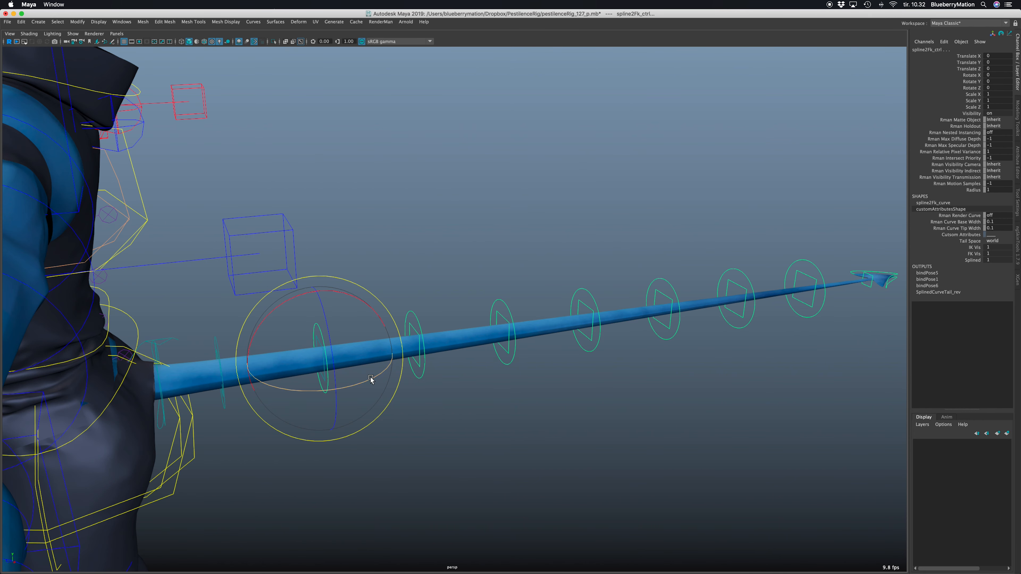
Step: Curve the tail sideways by rotating several of its FK controls together
mouse_move(371, 378)
left_mouse_down()
mouse_move(357, 380)
mouse_move(387, 370)
mouse_move(360, 375)
left_mouse_up()
Step: Try offsetting the tail's fourth, third, second and fifth IK controls to kink its middle section
left_click(524, 351)
key("w")
left_click_drag(515, 366, 439, 333)
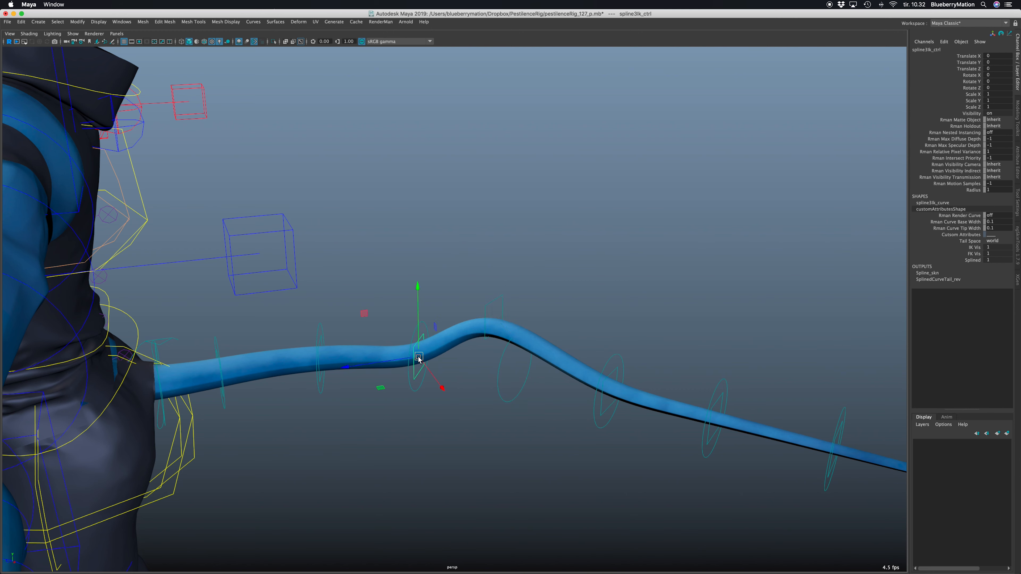
left_click_drag(418, 357, 475, 315)
left_click(319, 376)
left_click_drag(321, 375, 401, 396)
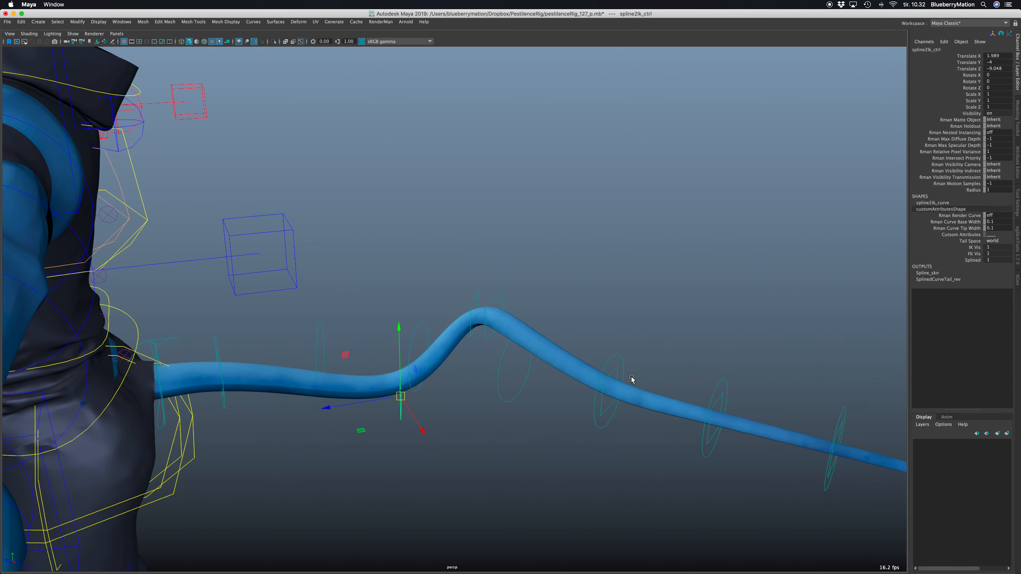
left_click(617, 371)
left_click_drag(615, 372, 556, 421)
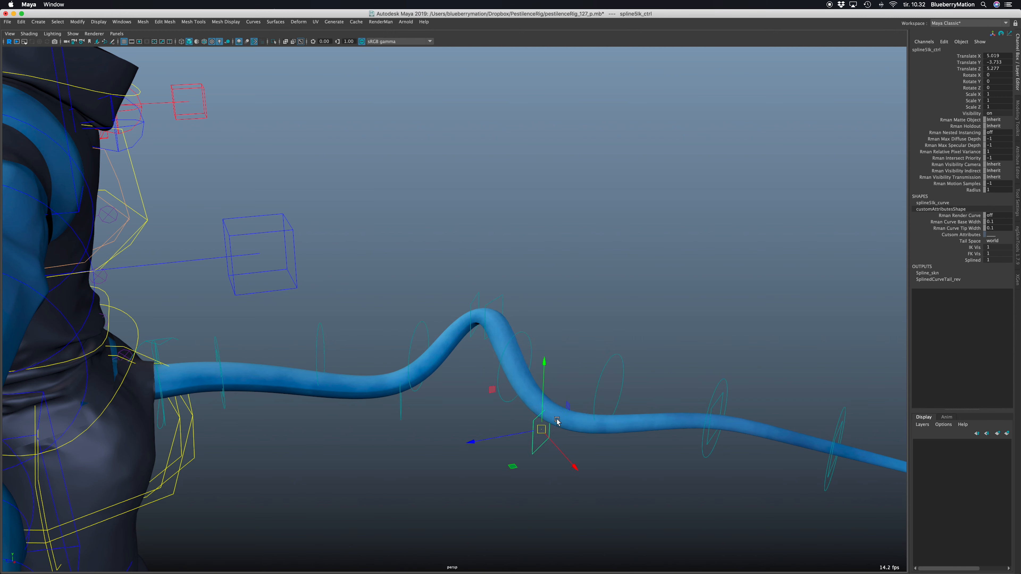
Step: Undo the tail IK control offsets
key("z")
key("z")
key("z")
key("z")
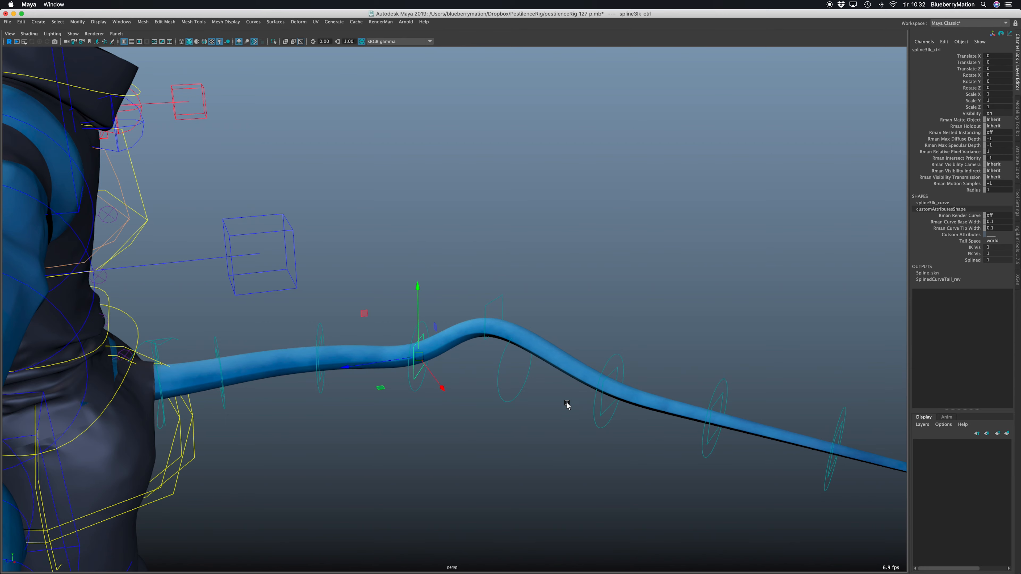
Step: Rotate the fourth tail FK control around Y to about -22.4
left_click_drag(561, 403, 506, 353, "alt")
left_click_drag(548, 321, 526, 331)
key("e")
mouse_move(480, 424)
left_mouse_down()
mouse_move(463, 412)
mouse_move(480, 425)
left_mouse_up()
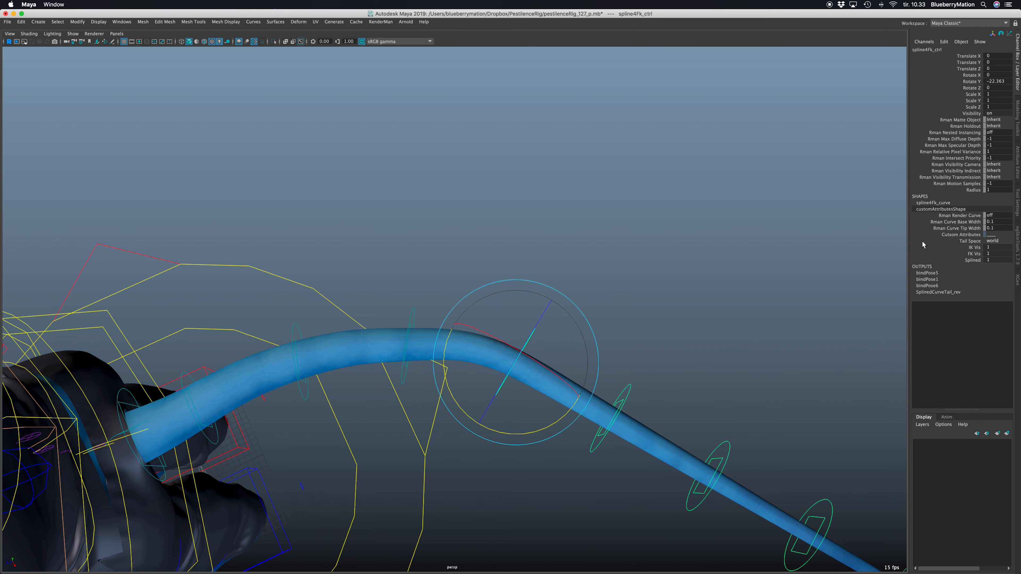
Step: Set the tail's Splined attribute to 0 on the fourth FK control
left_click(972, 261)
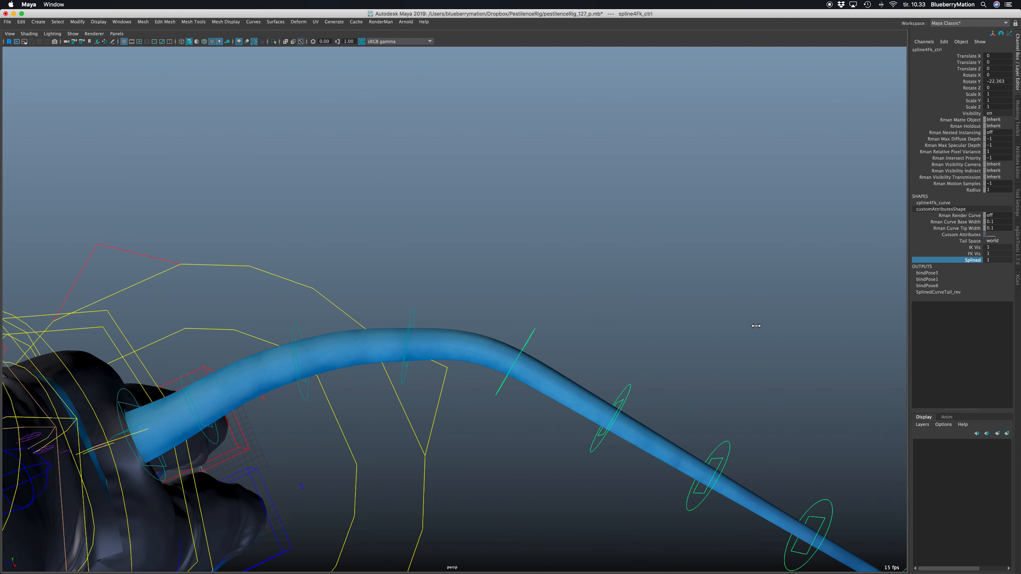
middle_click_drag(756, 326, 748, 329)
middle_click_drag(597, 405, 617, 396)
Step: Rotate the fifth, sixth and seventh tail FK controls together to curl the end of the tail around, and deselect them
left_click(628, 390)
left_click_drag(726, 429, 715, 442, "shift")
middle_click_drag(713, 444, 689, 364, "alt")
left_click_drag(811, 397, 792, 422, "shift")
key("e")
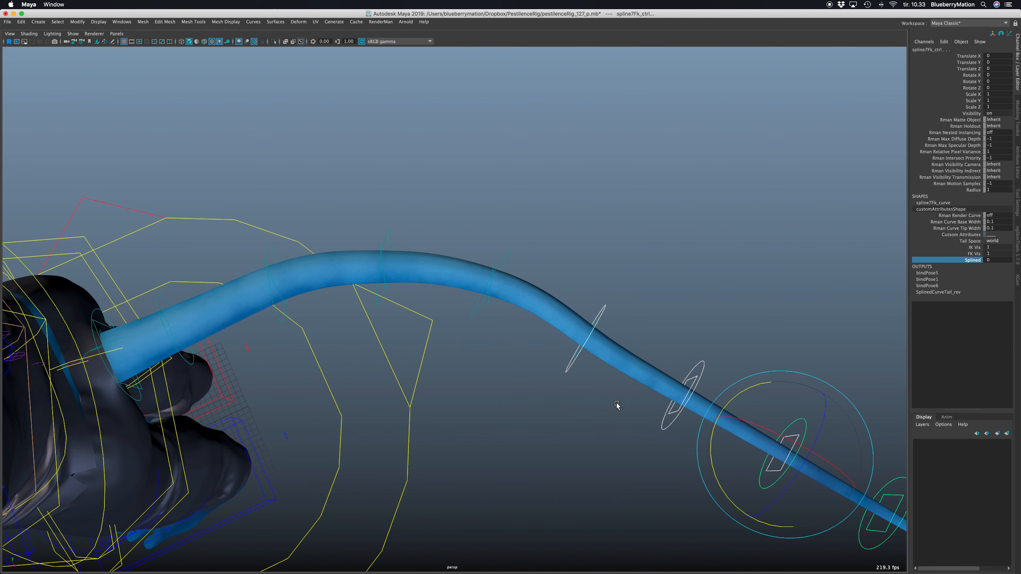
left_click_drag(734, 403, 551, 299)
left_click(551, 299)
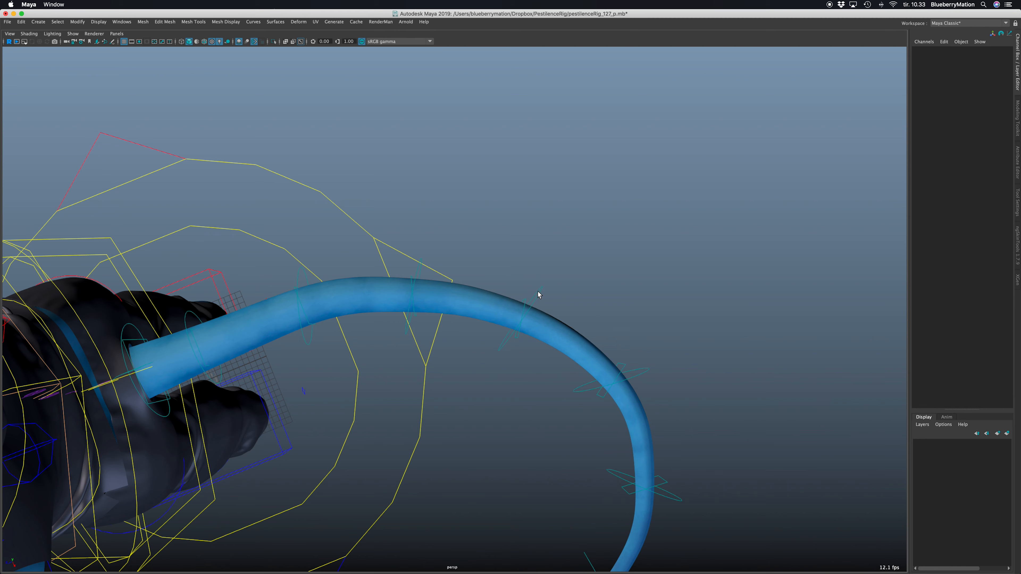
Step: Set the tail's Splined attribute to 0.3 on the fourth FK control
left_click(541, 291)
left_click(970, 260)
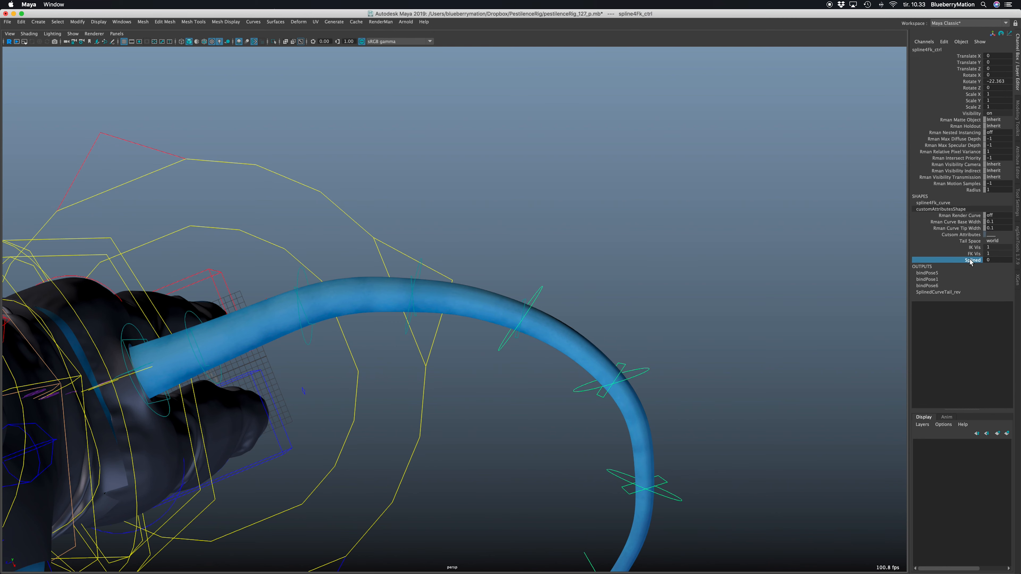
middle_click_drag(768, 312, 792, 306)
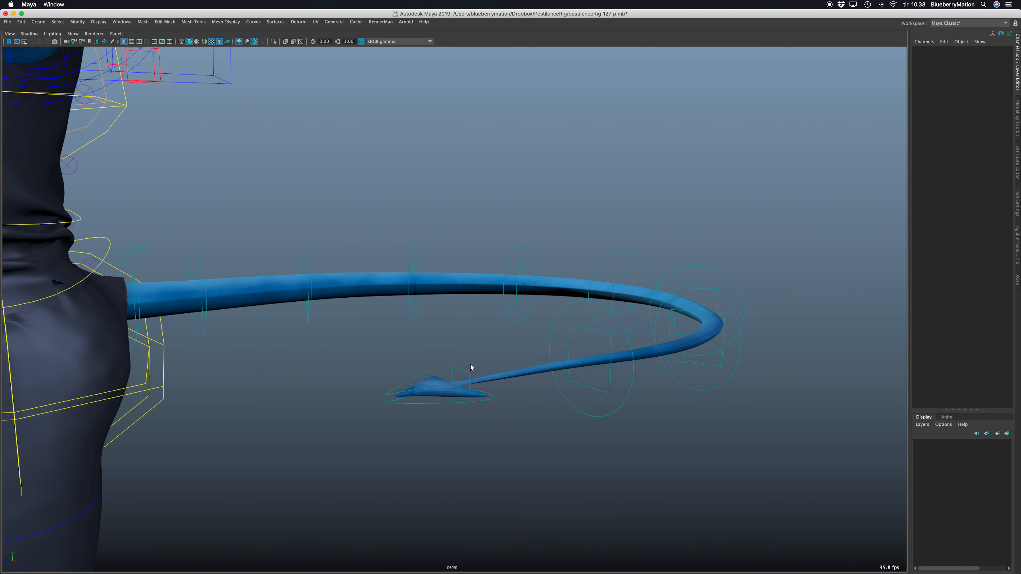
Step: Rotate the tail tip's IK control to about -9.9 in X, 17.5 in Y and 19.8 in Z
left_click(434, 356)
left_click_drag(453, 392, 452, 389)
Step: Test the tail's IK Vis and FK Vis attributes, and turn both off to hide the tail controls
left_click(976, 247)
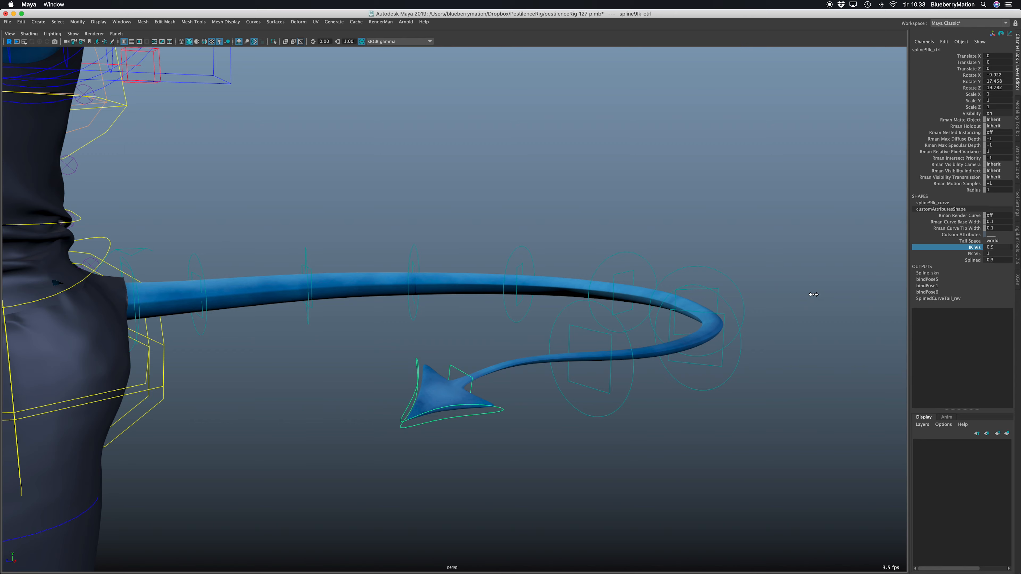
left_click(959, 255)
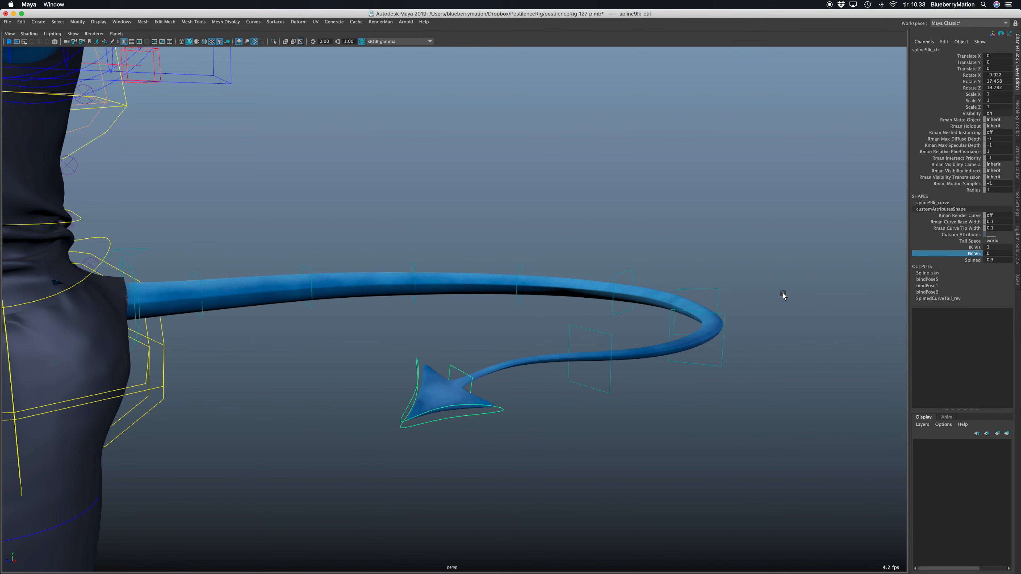
left_click_drag(960, 248, 960, 257)
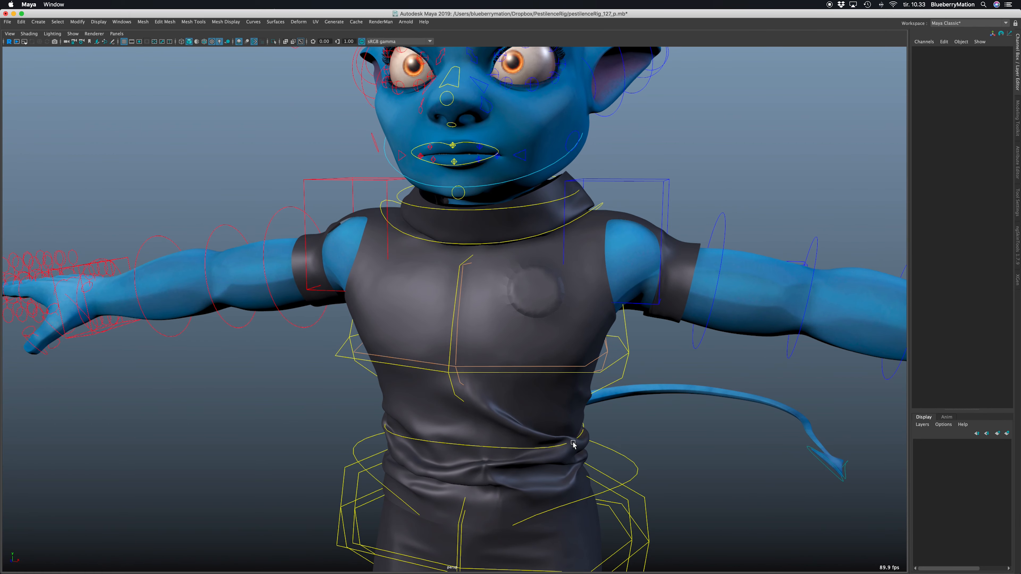
Step: Try to pose the torso with the spine FK control at the waist
scroll(556, 409, "up", 5)
left_click(396, 417)
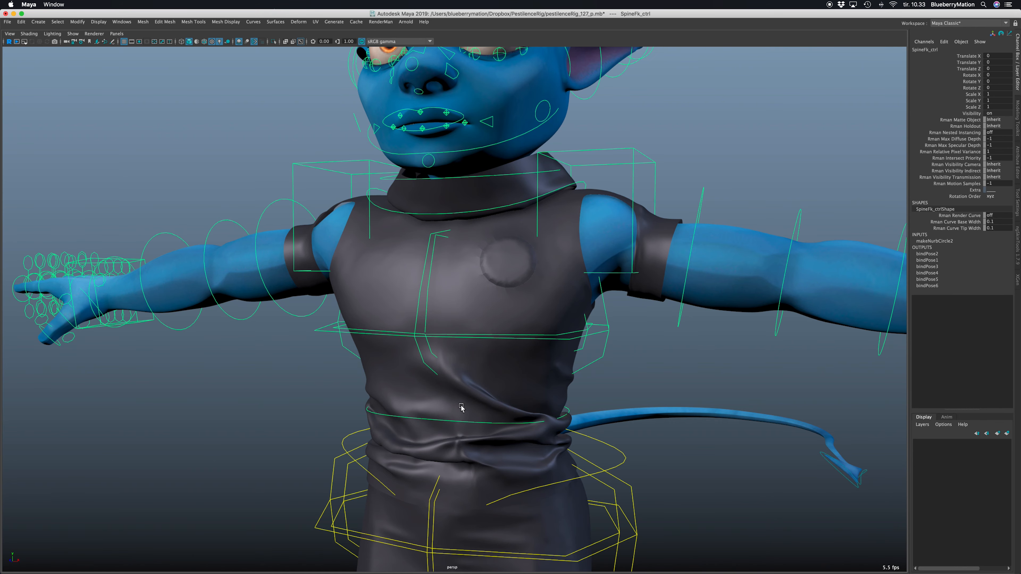
left_click_drag(459, 405, 482, 406)
left_click_drag(601, 401, 422, 414, "alt")
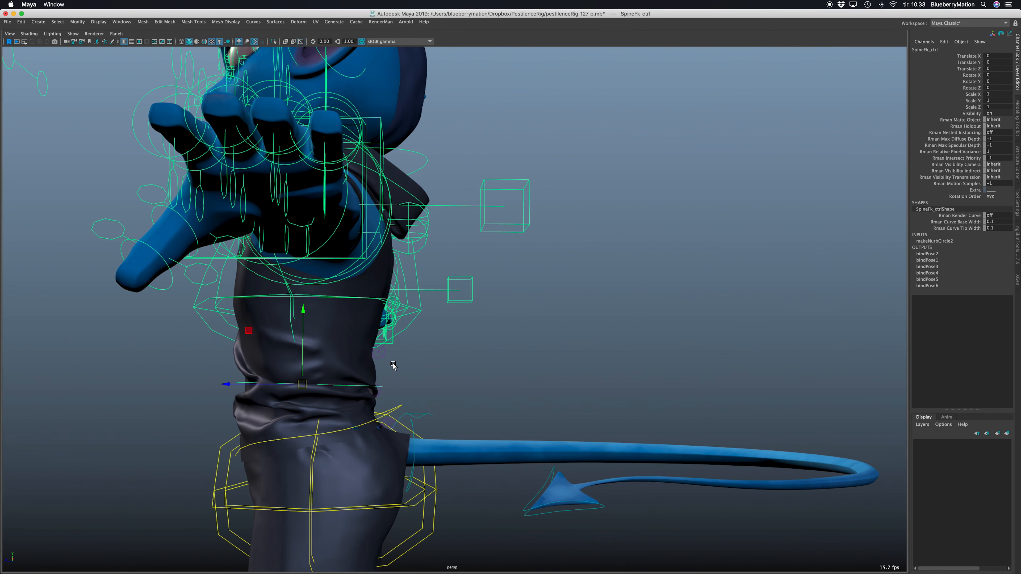
Step: Try out the torso's other spine controls from the side and undo the changes
left_click(325, 347)
left_click_drag(300, 289, 298, 293)
mouse_move(246, 360)
left_mouse_down()
mouse_move(223, 360)
mouse_move(257, 366)
left_mouse_up()
left_click(411, 375)
left_click(384, 422)
left_click_drag(320, 447, 599, 318)
key("z")
Step: Try rotating the chest sub-control, and undo the rotation
left_click(555, 334)
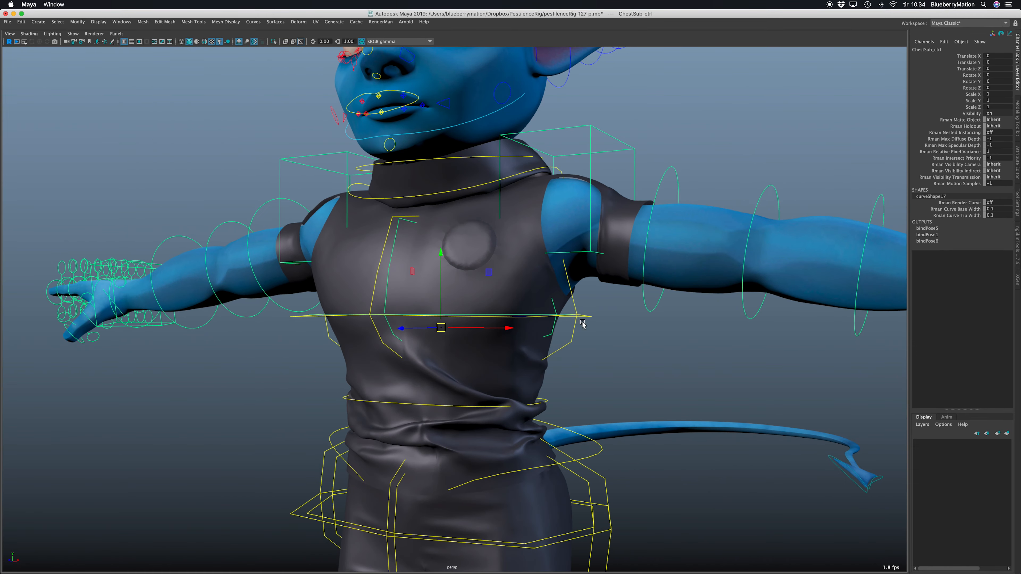
key("f")
key("e")
left_click_drag(470, 376, 475, 348)
key("z")
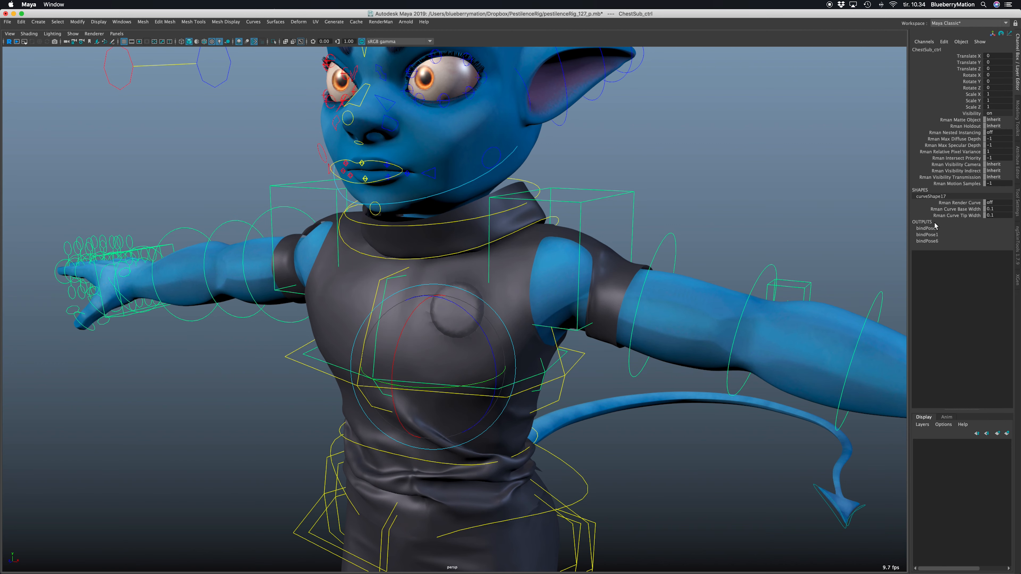
Step: Try rotating the main chest control, and undo the rotation
left_click(564, 376)
mouse_move(475, 360)
left_mouse_down()
mouse_move(462, 368)
mouse_move(483, 365)
left_mouse_up()
key("z")
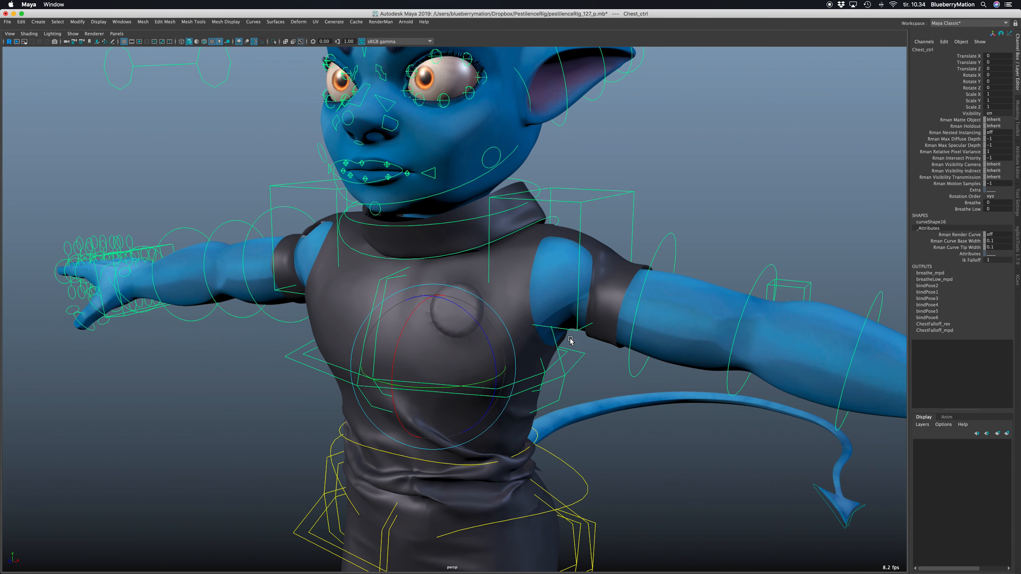
Step: Adjust the main chest control's Breathe attribute to -0.1 and Breathe Low to 1
left_click(967, 203)
right_click_drag(549, 323, 520, 325, "alt")
middle_click_drag(547, 346, 534, 307, "alt")
right_click_drag(545, 323, 552, 321, "alt")
middle_click_drag(551, 321, 549, 325)
left_click(967, 209)
middle_click_drag(634, 323, 688, 299)
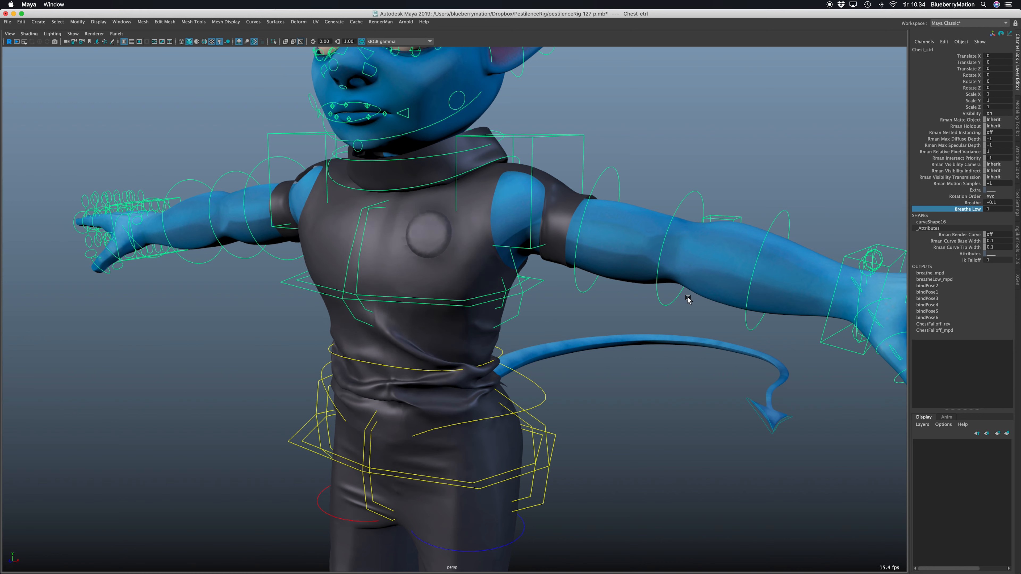
Step: Reset the chest control's Breathe and Breathe Low attributes to 0
left_click(999, 209)
type("0")
key("Return")
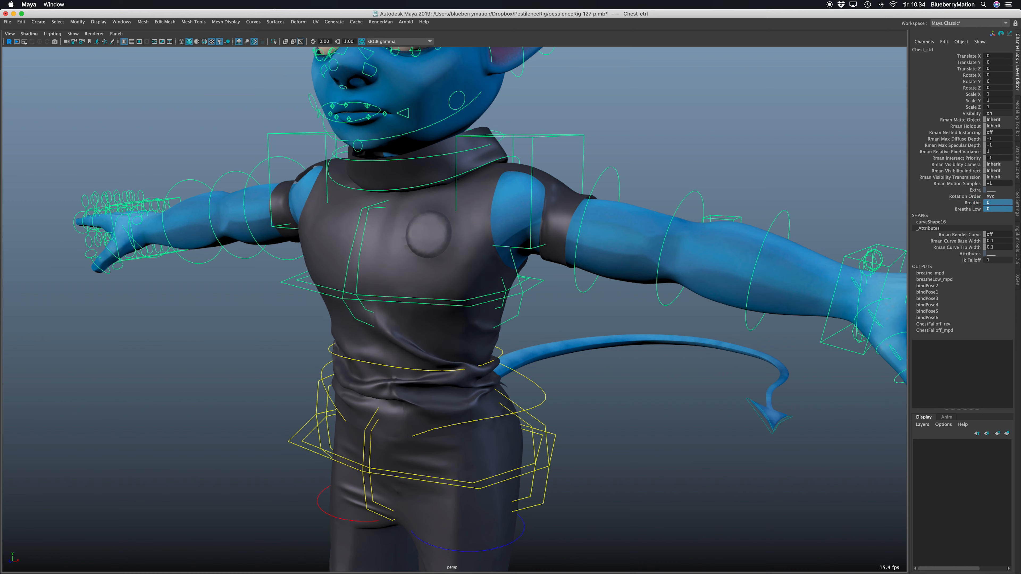
Step: Try adjusting the chest's Breathe and Breathe Low attributes together, and undo the change
left_click_drag(965, 204, 966, 209)
middle_click_drag(648, 314, 652, 316)
key("super+z")
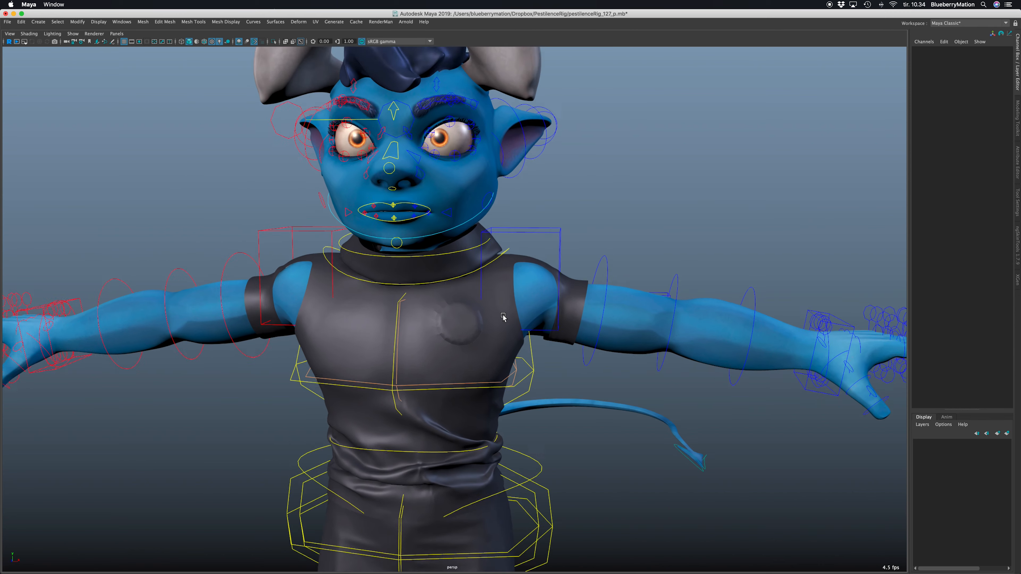
Step: Check the neck root's Head Fk Ik attribute, and rotate the main chest control around Z to about 9.6
left_click(511, 246)
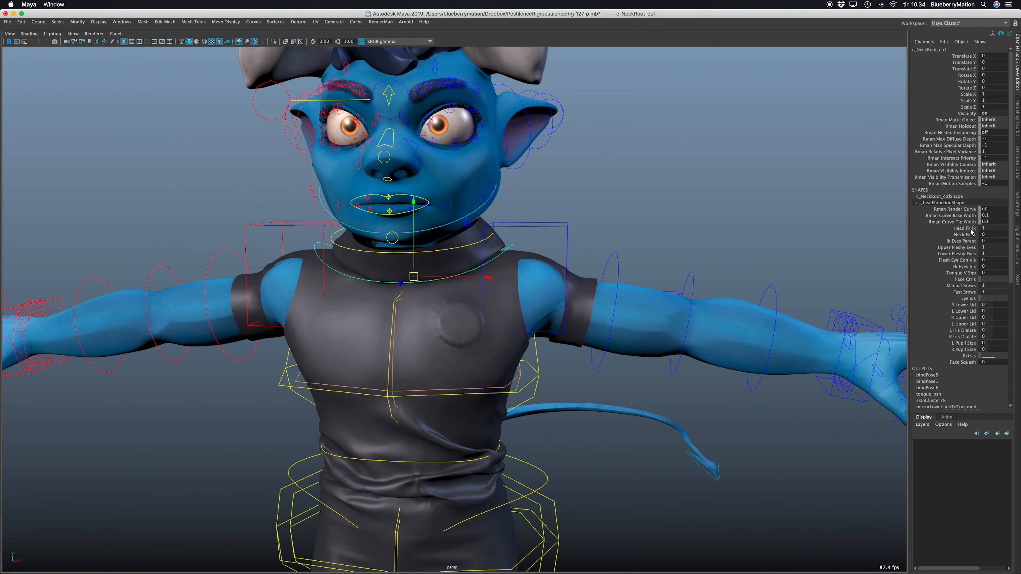
left_click(970, 230)
left_click(535, 377)
key("e")
left_click_drag(452, 323, 443, 316)
Step: Try adjusting the neck root control's Neck Fk Ik and Head Fk Ik attributes
left_click(491, 247)
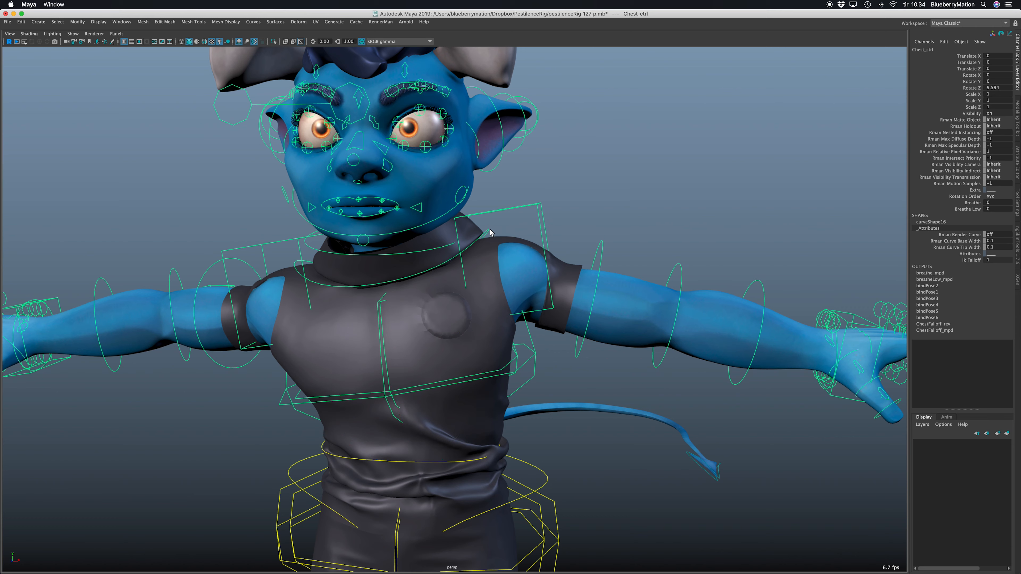
left_click(969, 234)
left_click(969, 229)
middle_click_drag(720, 265, 826, 277)
left_click(963, 234)
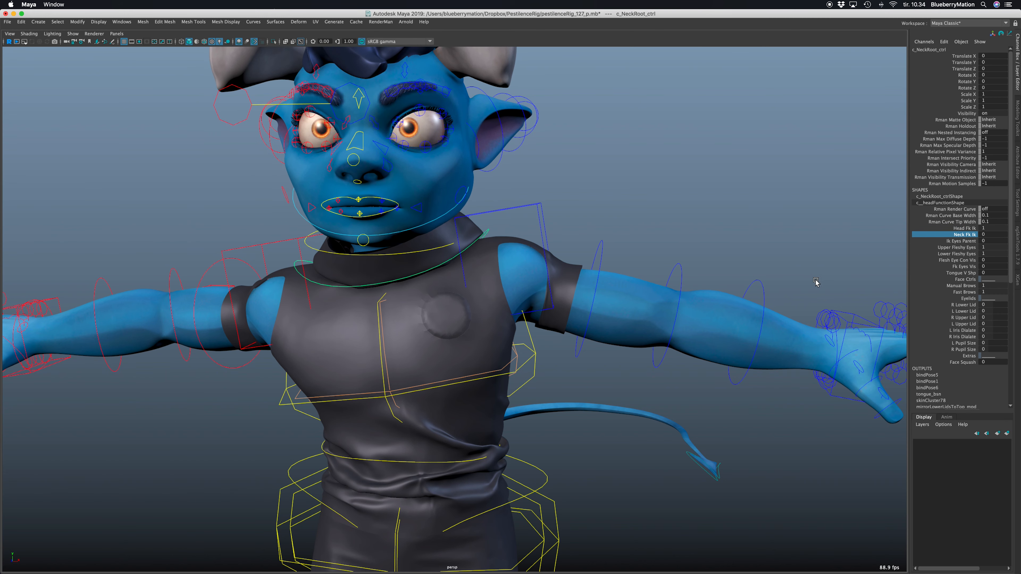
Step: Reset the main chest control's rotation values to 0 and deselect it
left_click(542, 349)
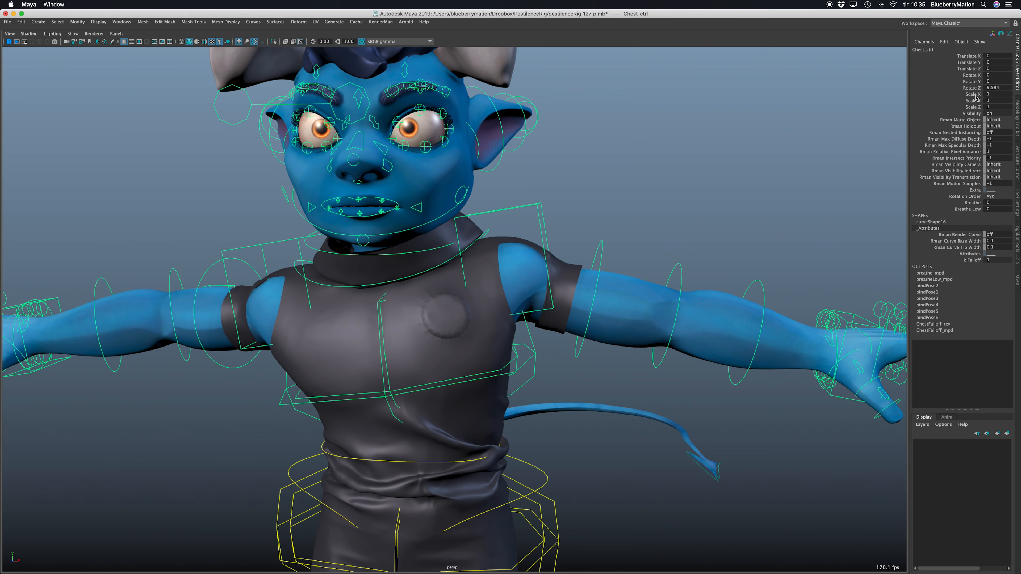
left_click_drag(998, 68, 998, 88)
type("0")
key("Return")
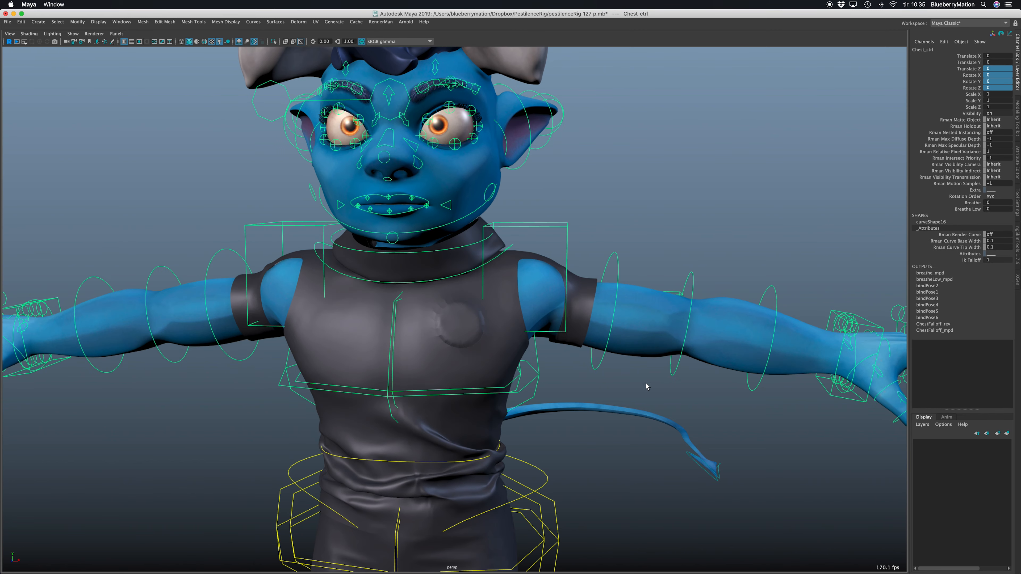
left_click(656, 374)
Step: Try rotating the main chest control around X to about 36.7, and undo the rotation
left_click_drag(539, 276, 404, 359, "alt")
left_click(363, 324)
left_click_drag(363, 327, 328, 342, "alt")
key("e")
left_click_drag(388, 262, 374, 309)
left_click_drag(384, 361, 538, 289)
key("super+z")
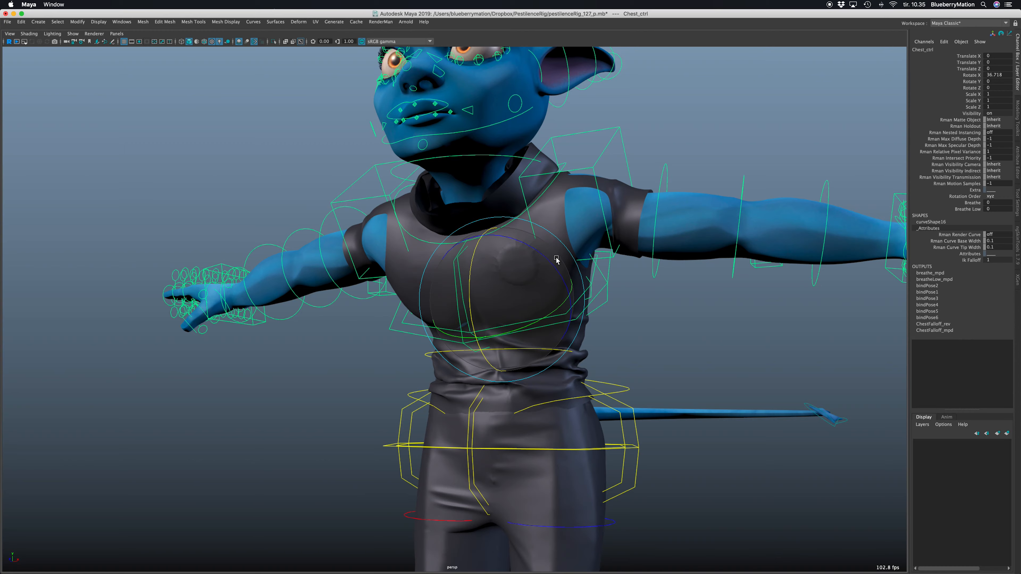
key("super+z")
Step: Check the left IK arm control's FK IK Pole Vector options and set its Ik Wrist Parent to fkClav
left_click_drag(571, 258, 739, 304, "alt")
left_click(768, 314)
left_click(996, 260)
left_click(1001, 267)
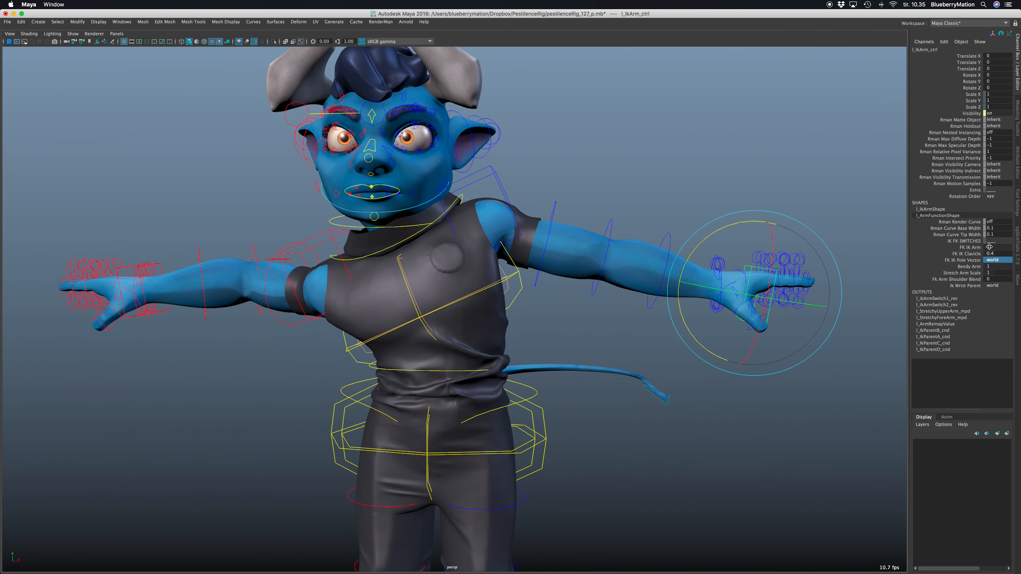
left_click(995, 285)
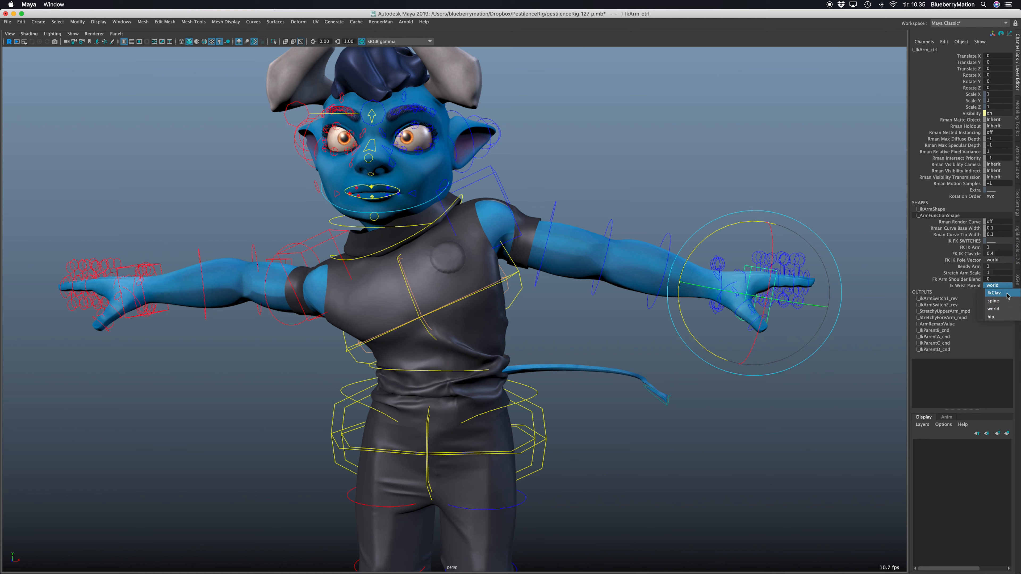
left_click(1001, 292)
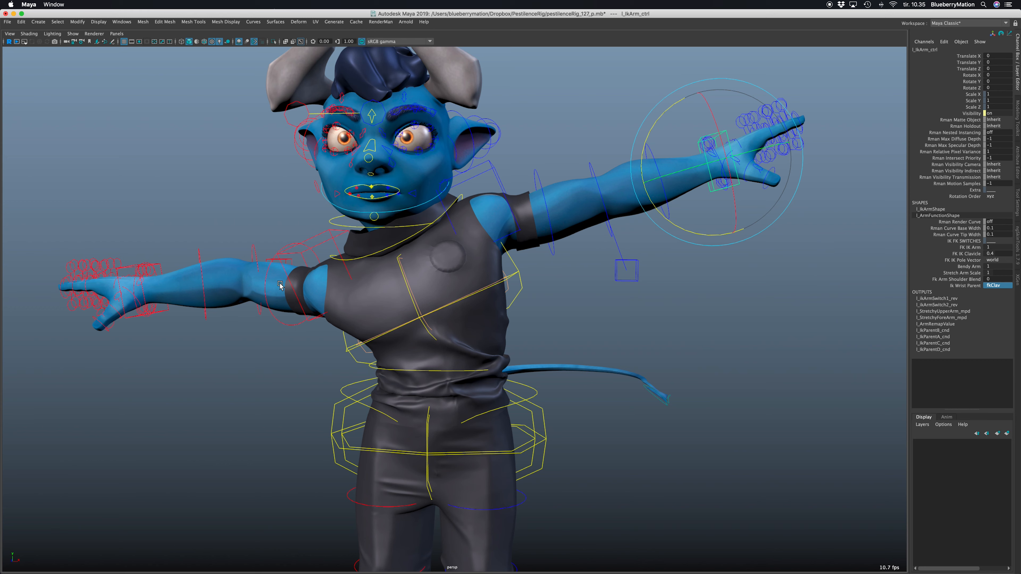
Step: Set the right IK arm control's Ik Wrist Parent to fkClav
left_click(122, 269)
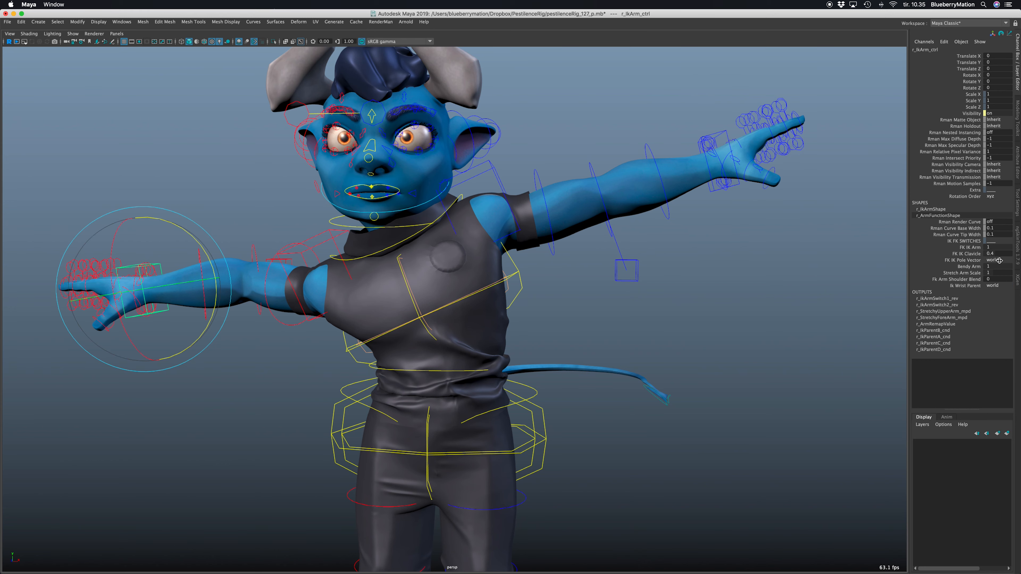
left_click(996, 285)
left_click(1001, 293)
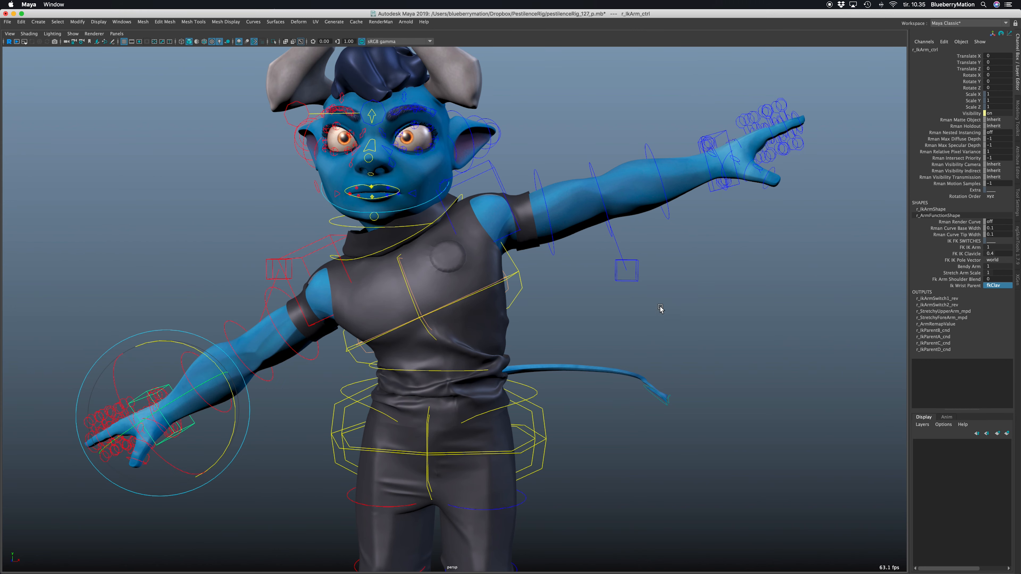
Step: Rotate the main chest control around Z to test the arm following, and reset its rotation to 0
left_click(609, 301)
left_click(512, 279)
left_click_drag(463, 251, 499, 273)
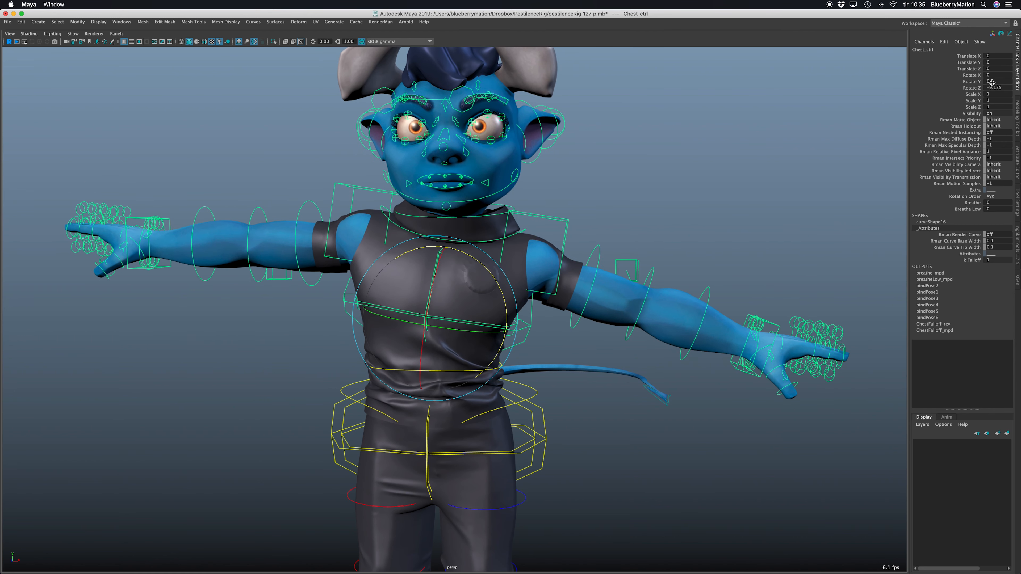
left_click(680, 163)
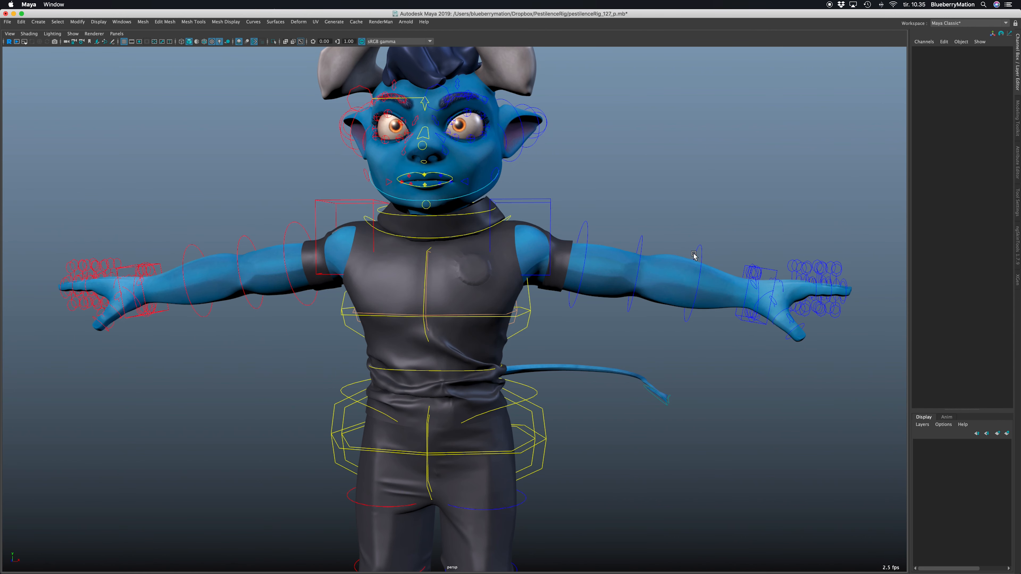
Step: Select all of the left hand's finger controls and rotate them around Z to about -10.5
left_click_drag(695, 255, 615, 276, "alt")
right_click_drag(614, 276, 685, 311, "alt")
middle_click_drag(701, 317, 469, 294, "alt")
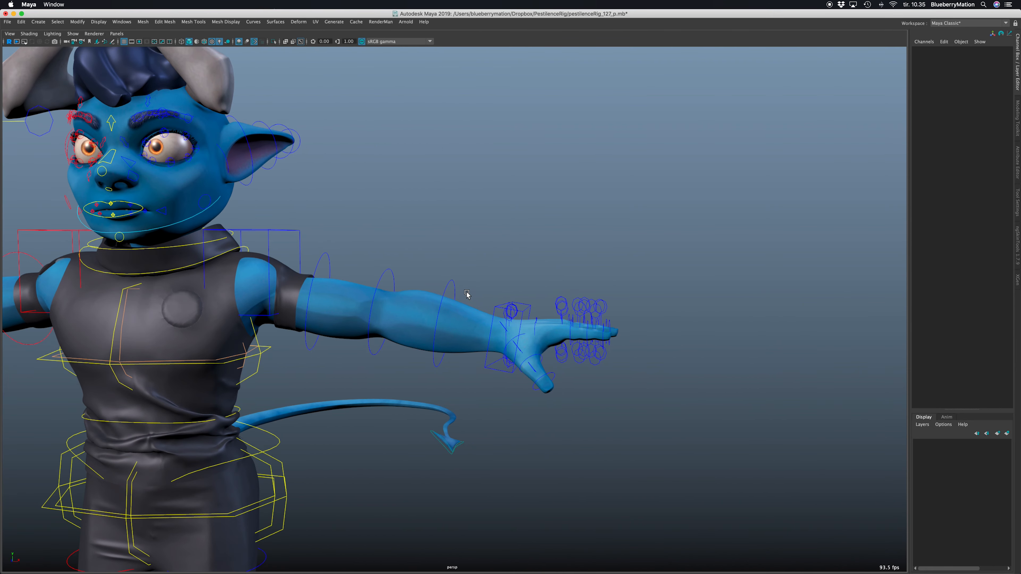
right_click_drag(469, 294, 660, 295, "alt")
middle_click_drag(661, 296, 511, 276, "alt")
left_click_drag(461, 272, 702, 328)
mouse_move(604, 261)
left_mouse_down()
mouse_move(620, 290)
mouse_move(600, 273)
mouse_move(616, 275)
left_mouse_up()
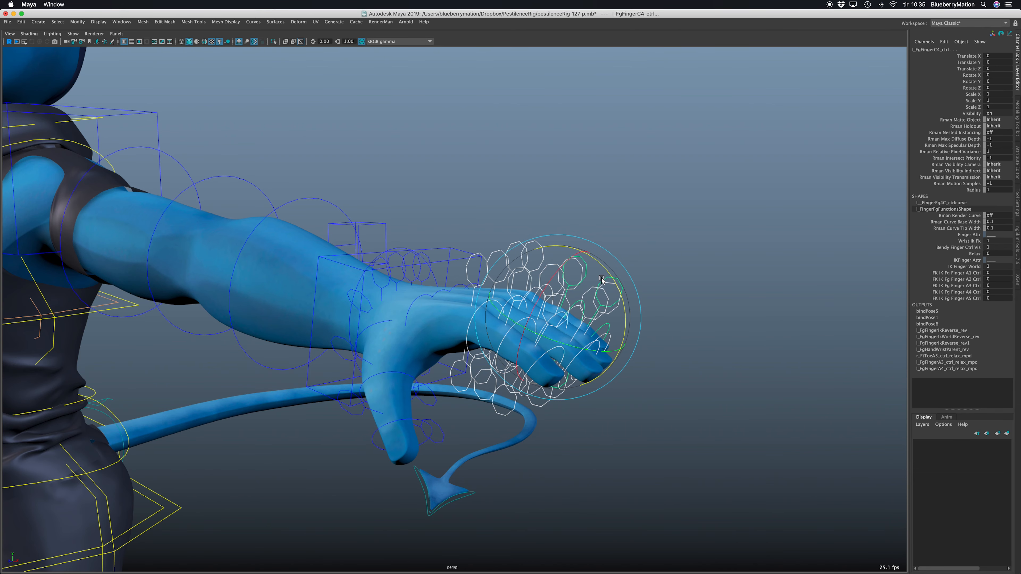
Step: Try moving the left hand's bendy finger controls, and undo the changes
left_click(651, 281)
left_click(524, 327)
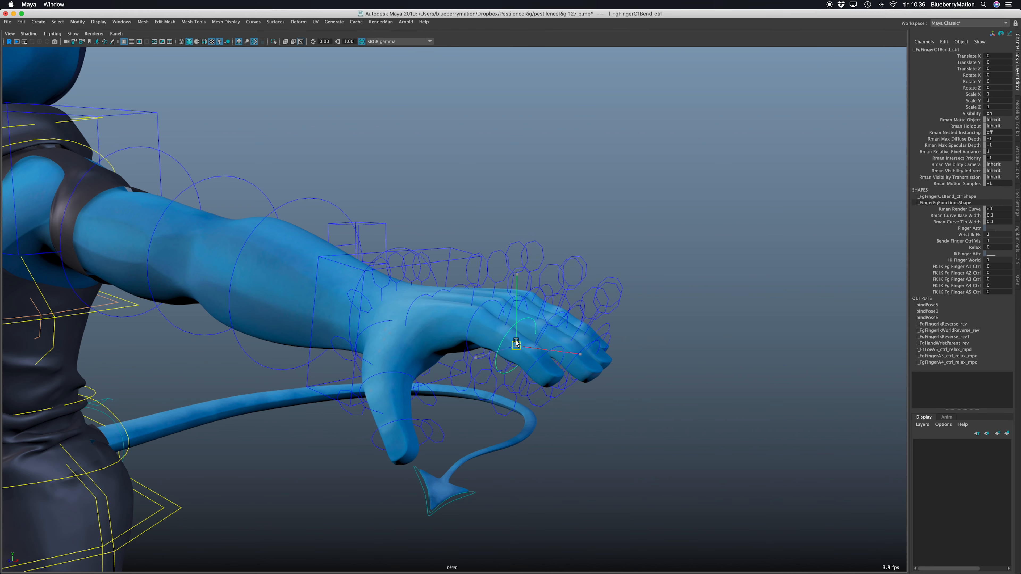
left_click(556, 350)
left_click_drag(542, 371, 557, 358)
left_click(494, 307)
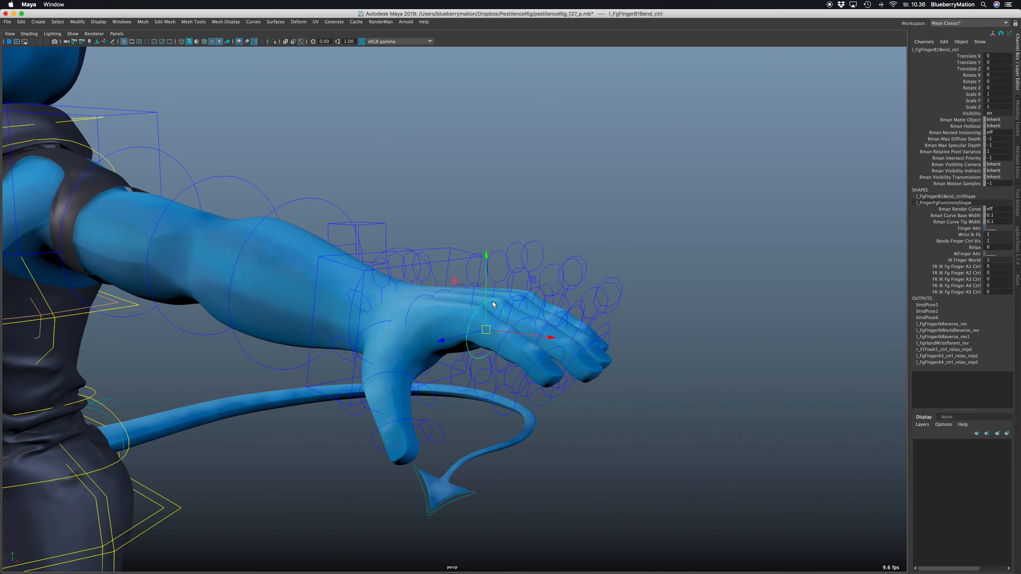
left_click_drag(488, 320, 486, 326)
key("super+z")
Step: Set the left finger controls' Bendy Finger Ctrl Vis attribute to 0
left_click_drag(585, 266, 522, 261, "alt")
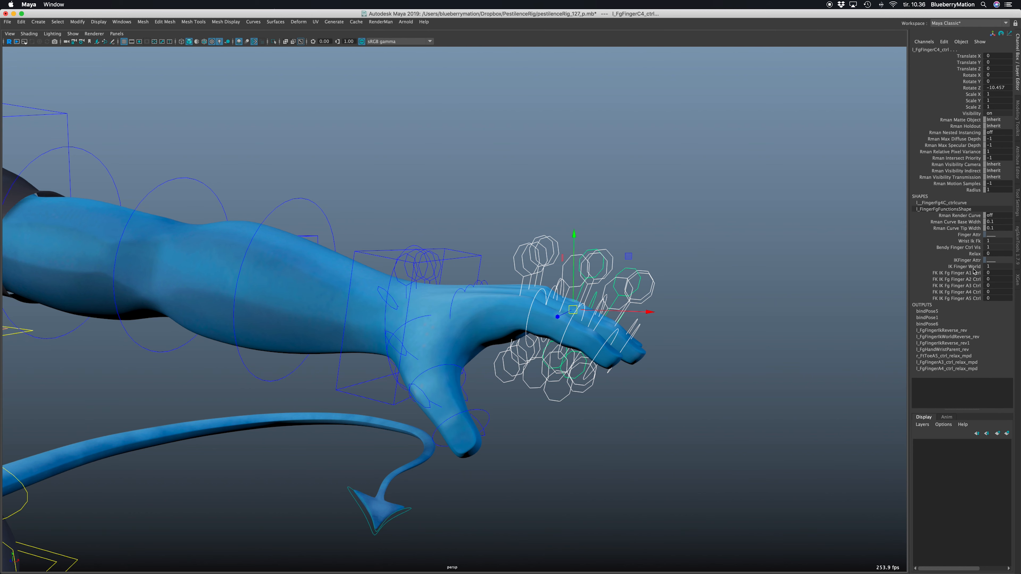
left_click(976, 248)
middle_click_drag(812, 284, 754, 304)
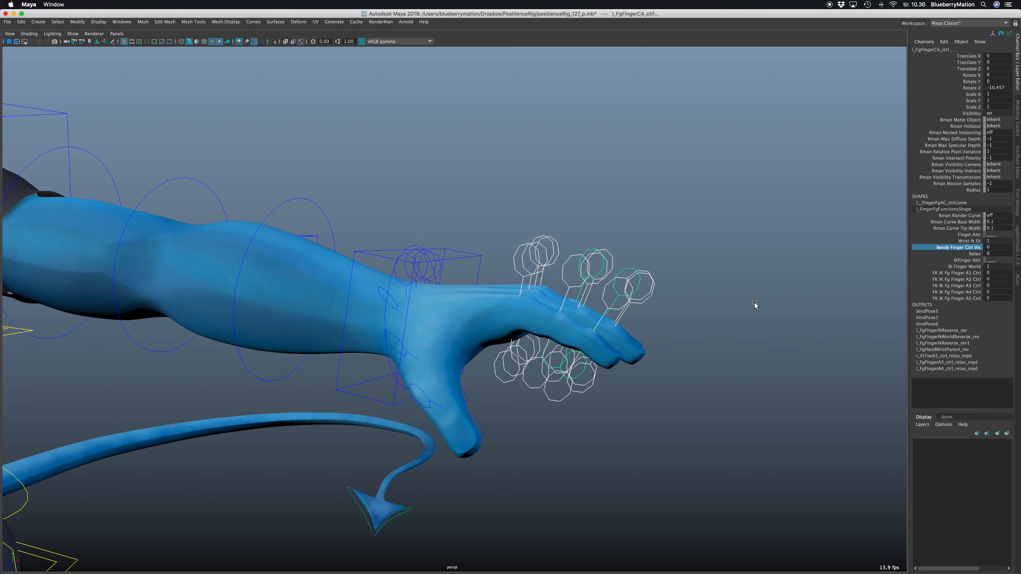
Step: Adjust the left finger controls' Relax attribute to -8.9 while inspecting the hand
left_click(973, 253)
middle_click_drag(742, 332, 669, 346)
left_click_drag(669, 346, 547, 358, "alt")
middle_click_drag(547, 358, 634, 356)
left_click_drag(634, 356, 827, 353, "alt")
Step: Set FK IK Fg Finger A1 to A5 Ctrl to 1 on the left hand, and try moving the finger IK controls
left_click_drag(969, 273, 967, 299)
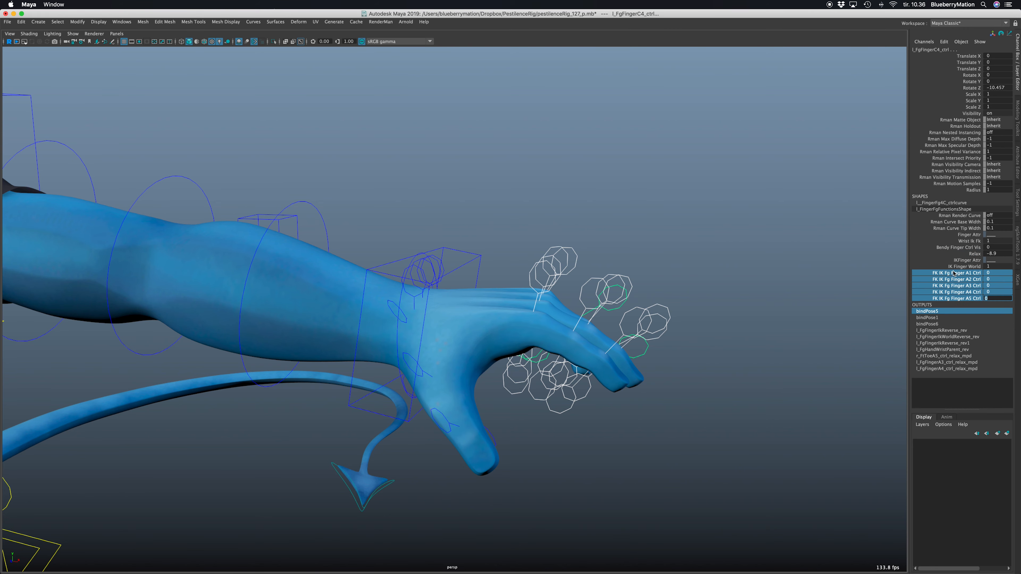
middle_click_drag(768, 345, 783, 340)
left_click_drag(689, 345, 671, 352, "alt")
left_click(661, 366, "shift")
left_click(640, 301, "shift")
mouse_move(632, 318)
left_mouse_down()
mouse_move(637, 336)
mouse_move(633, 313)
left_mouse_up()
key("e")
key("super+z")
Step: Rotate the left IK arm control to bend the hand upward, and try rotating the hand root control
left_click(446, 276)
left_click_drag(449, 277, 485, 269)
left_click(413, 323)
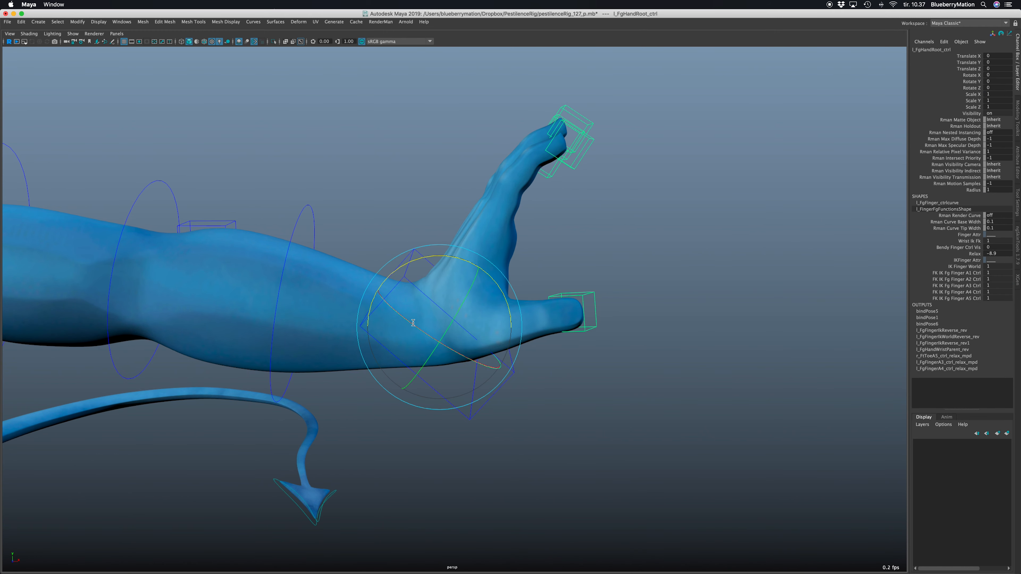
key("q")
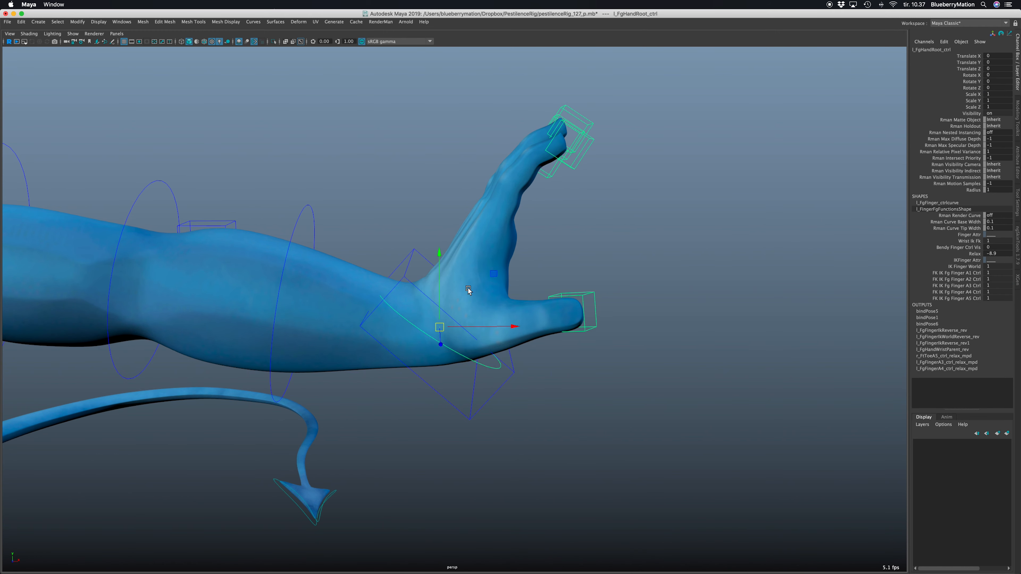
key("e")
mouse_move(456, 257)
left_mouse_down()
mouse_move(476, 267)
mouse_move(455, 268)
left_mouse_up()
key("ctrl+z")
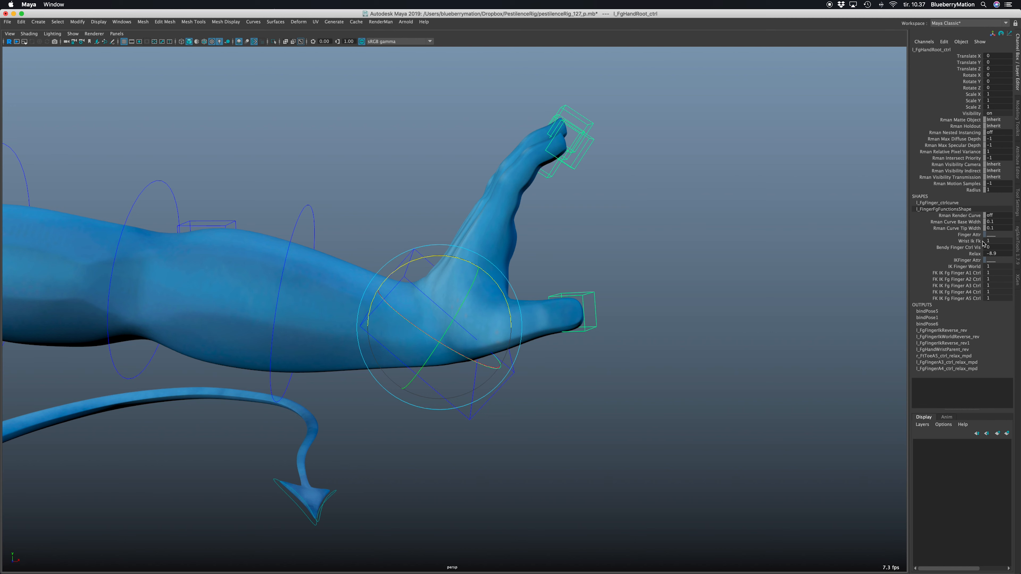
Step: Set the left hand root's Wrist Ik Fk to 0 and rotate the left IK arm control independently of the hand
left_click(969, 241)
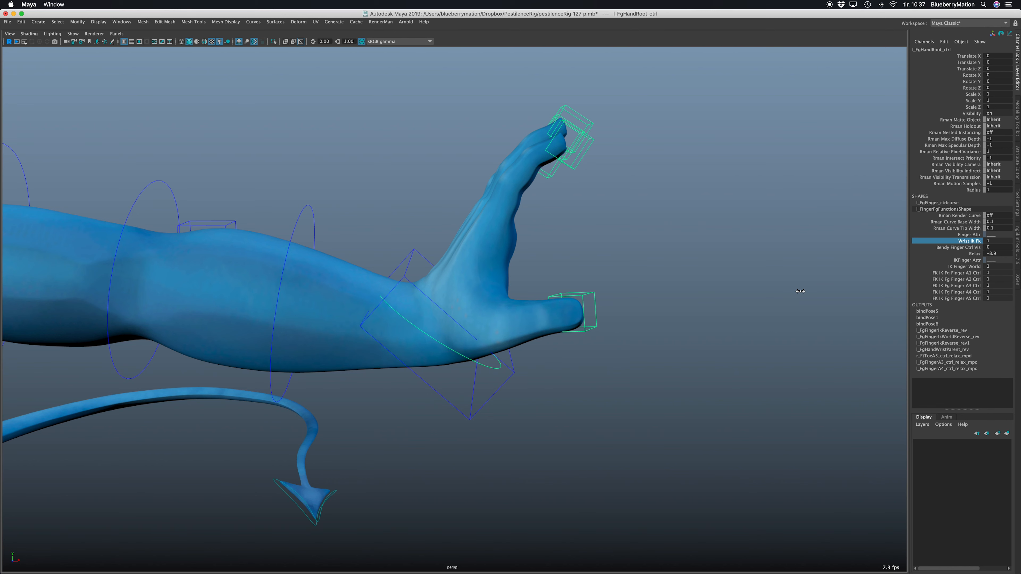
middle_click_drag(800, 291, 788, 295)
left_click(406, 262)
left_click_drag(462, 257, 458, 337)
key("q")
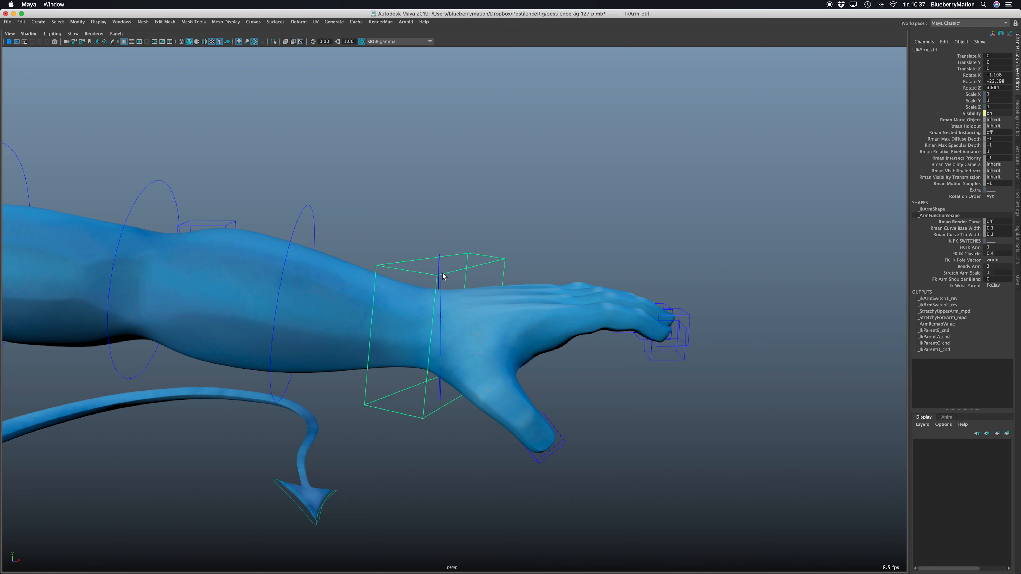
Step: Raise the left hand root's Wrist Ik Fk value and rotate the left IK arm control
left_click(442, 276)
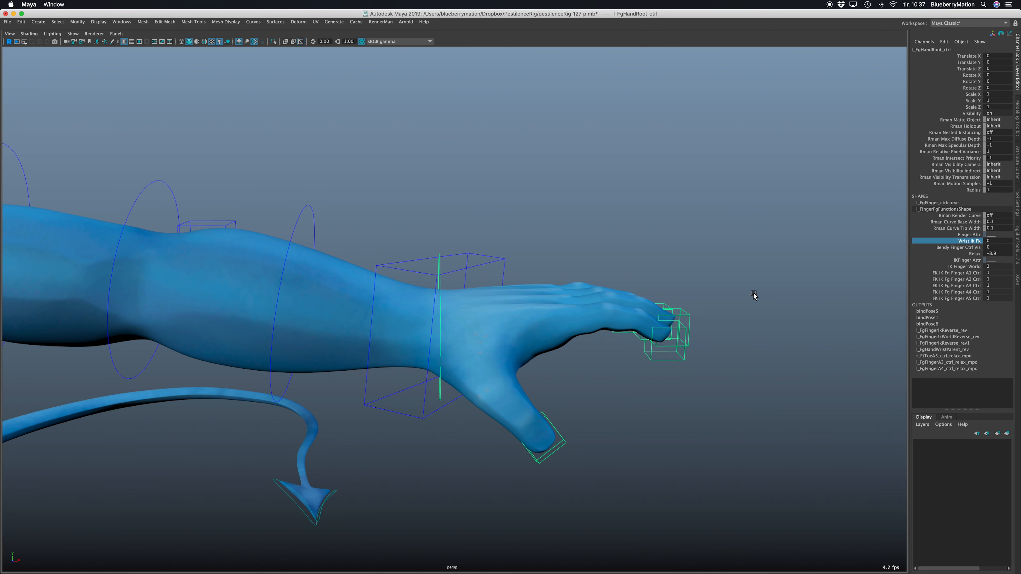
middle_click_drag(754, 294, 764, 292)
left_click(485, 259)
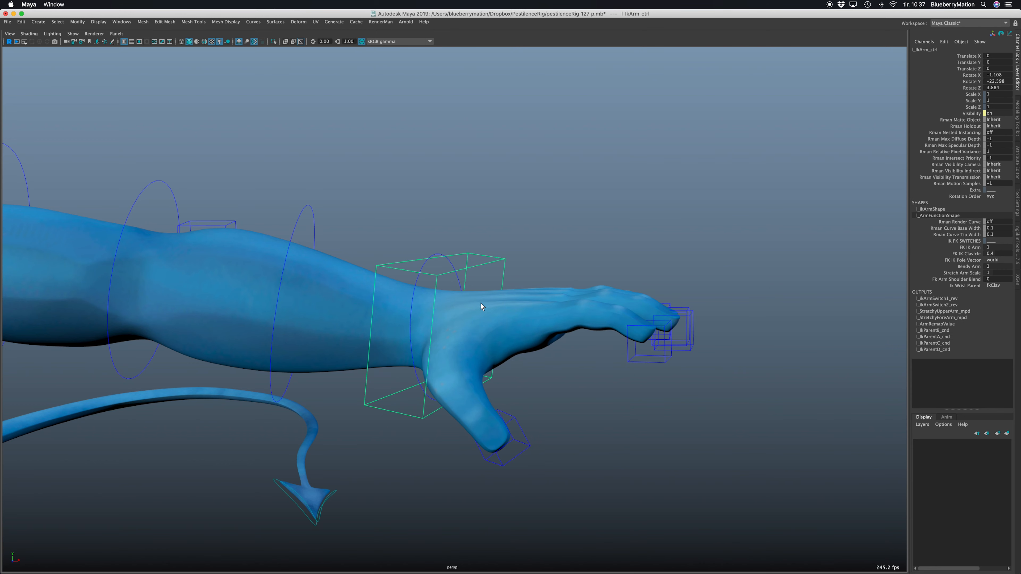
key("e")
left_click_drag(506, 344, 474, 350)
Step: Move the left IK arm control inward to bend the elbow
left_click_drag(476, 357, 478, 341, "alt")
scroll(465, 338, "down", 3)
middle_click_drag(466, 338, 527, 349, "alt")
left_click_drag(618, 333, 582, 377, "alt")
scroll(567, 396, "up", 4)
left_click_drag(578, 372, 482, 407)
Step: Try shaping the bent left arm with its bendy upper arm, elbow and forearm controls
left_click(488, 318)
left_click(618, 336)
scroll(532, 267, "down", 4)
left_click(452, 310)
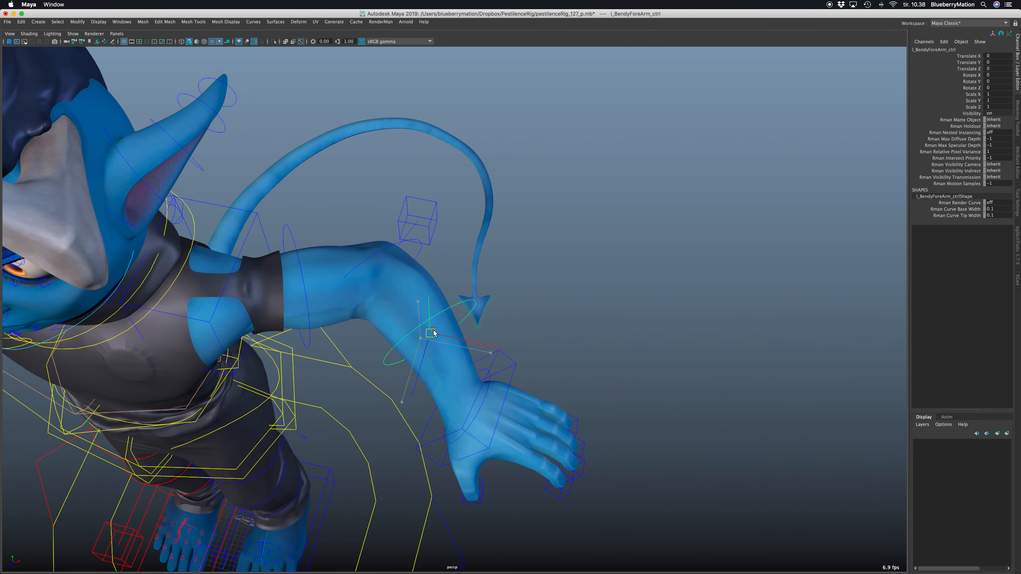
left_click(378, 266)
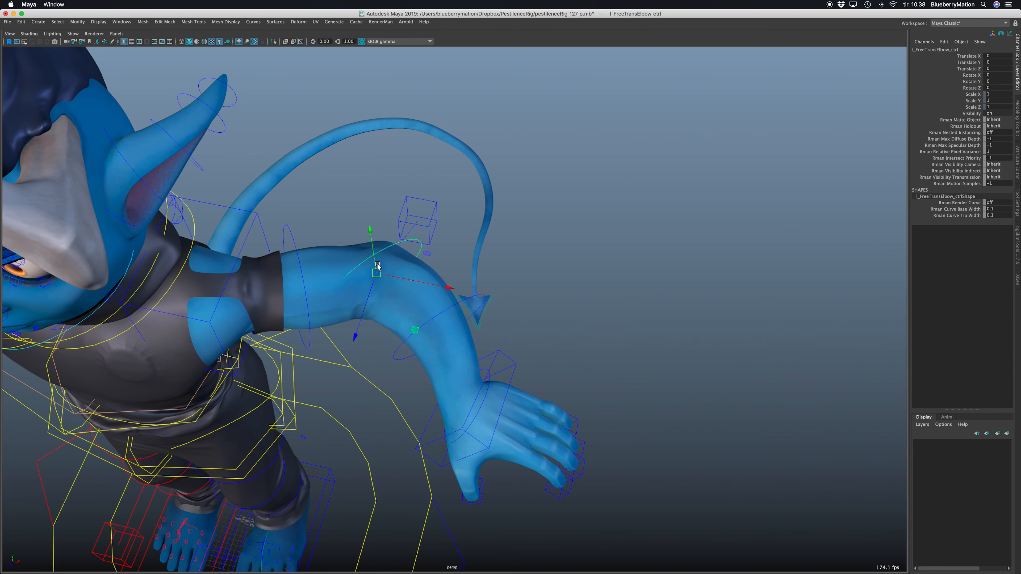
left_click(302, 267)
left_click_drag(297, 286, 312, 261)
left_click(427, 257)
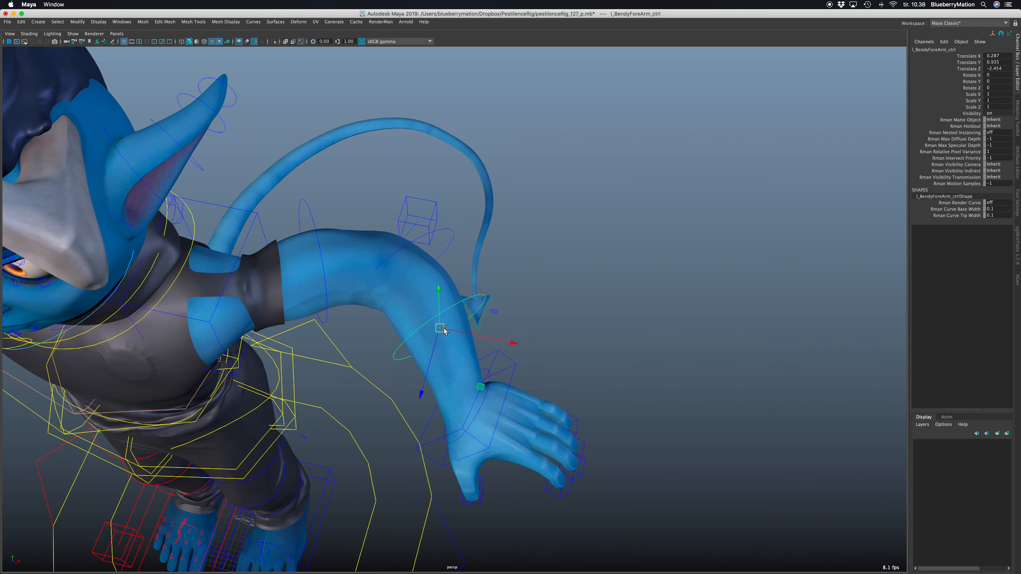
left_click_drag(465, 330, 482, 338)
left_click_drag(482, 338, 531, 334, "alt")
Step: Undo the recent moves of the left arm's bendy controls
key("super+z")
key("super+z")
key("super+z")
key("super+z")
key("super+z")
Step: Move the left IK arm control upward to raise the arm beside the head
left_click(400, 329)
left_click(530, 333)
left_click(522, 341)
left_click_drag(523, 341, 362, 297, "alt")
left_click_drag(402, 298, 409, 161)
key("e")
left_click(503, 344)
left_click_drag(502, 338, 345, 420, "alt")
key("w")
left_click_drag(344, 402, 458, 270, "alt")
left_click(460, 211)
left_click_drag(463, 196, 448, 181)
Step: Refine the raised left IK arm control to about -39.5, 42.1, 15.4 in translation and -191.5, -7.6, 136.2 in rotation
left_click(420, 330)
left_click_drag(419, 326, 408, 317, "alt")
left_click_drag(407, 302, 405, 279)
left_click_drag(438, 301, 241, 304, "alt")
left_click_drag(444, 333, 388, 259, "alt")
left_click(393, 172)
left_click(398, 179)
left_click_drag(408, 190, 462, 142)
left_click_drag(462, 145, 643, 185, "alt")
left_click_drag(412, 142, 582, 173)
left_click_drag(550, 189, 565, 163)
key("e")
left_click_drag(583, 172, 496, 270, "alt")
key("w")
left_click_drag(494, 206, 502, 211)
key("q")
Step: Set the left hand's FK IK Fg Finger A1 to A5 Ctrl attributes to 0 and Relax to -23.4
left_click_drag(417, 358, 473, 346, "alt")
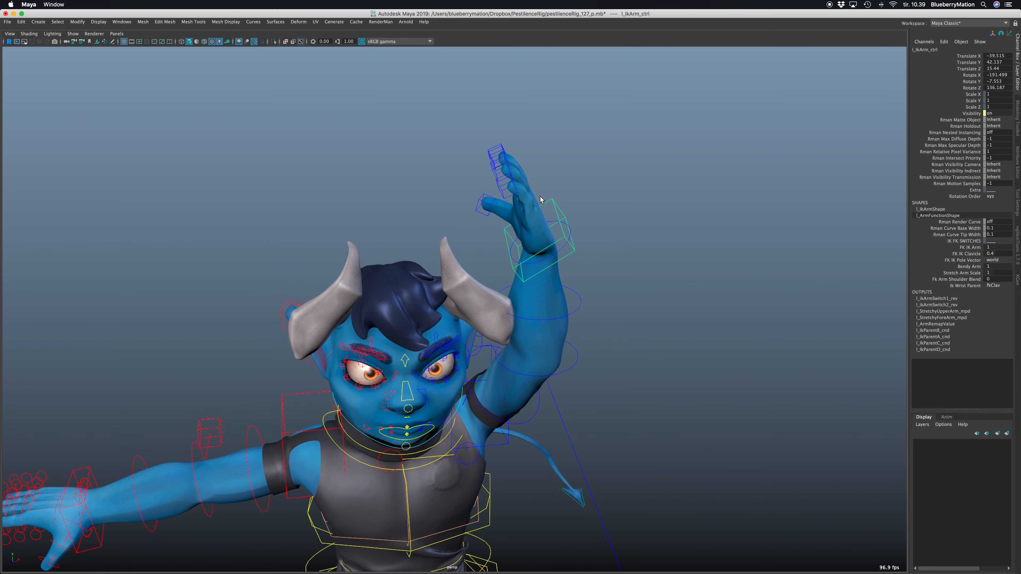
left_click_drag(477, 148, 495, 169)
left_click_drag(954, 248, 953, 273)
middle_click_drag(691, 279, 633, 281)
left_click(973, 229)
middle_click_drag(743, 263, 651, 290)
Step: Curl the raised left hand's fingers by rotating their FK controls around Z to about -30.3
left_click_drag(651, 291, 607, 304, "alt")
left_click(483, 270)
key("e")
left_click_drag(483, 258, 477, 226)
left_click_drag(365, 226, 406, 250)
left_click_drag(535, 266, 406, 290, "alt")
key("e")
left_click_drag(406, 290, 476, 250, "alt")
key("q")
Step: Move the left IK arm control to reposition the raised hand
middle_click_drag(329, 361, 382, 333, "alt")
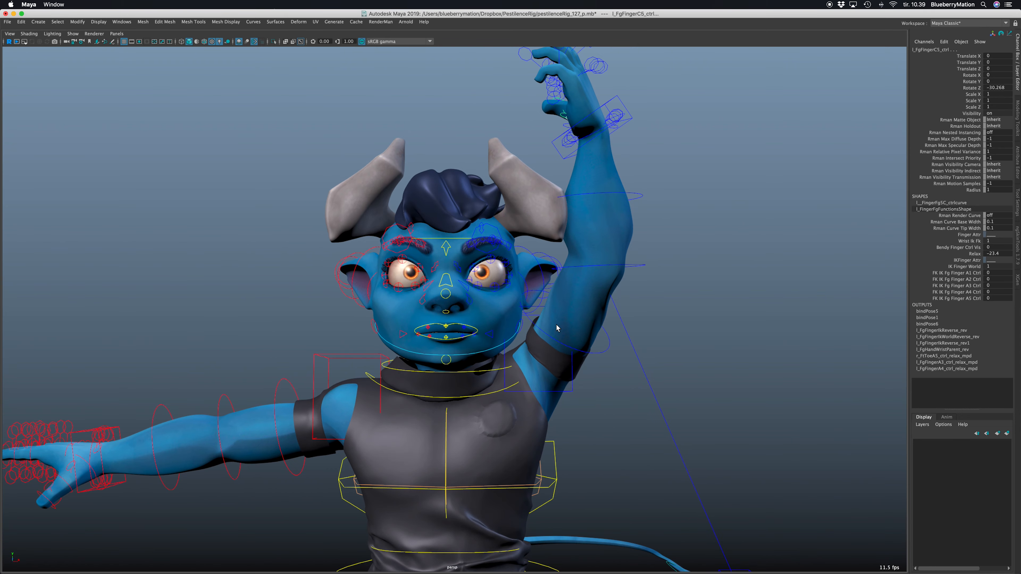
left_click(589, 156)
key("w")
left_click_drag(592, 135, 724, 262)
left_click(523, 355)
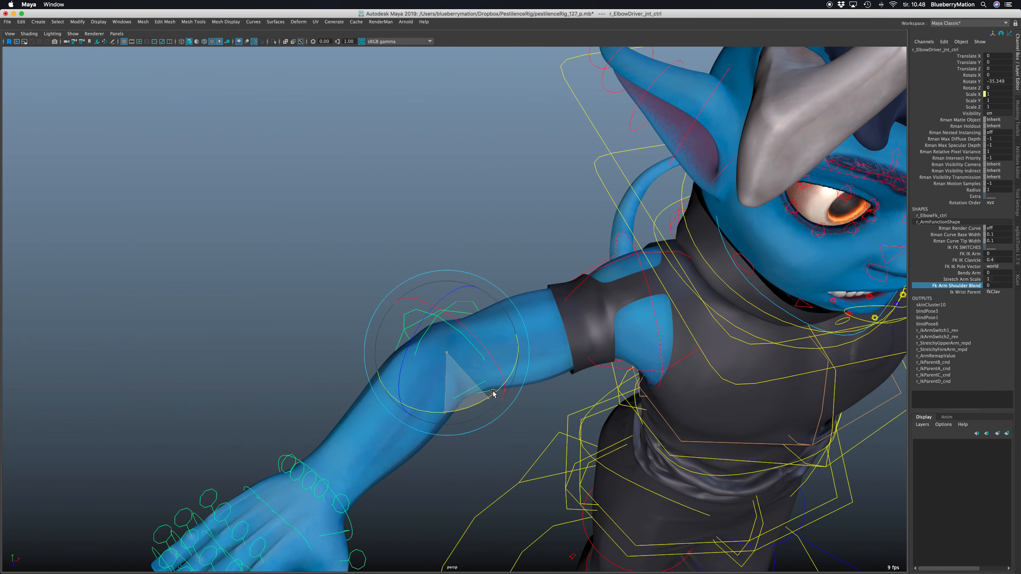
Step: Rotate the right elbow FK control around Y to about 0.8 to straighten the arm
left_click_drag(487, 392, 410, 397)
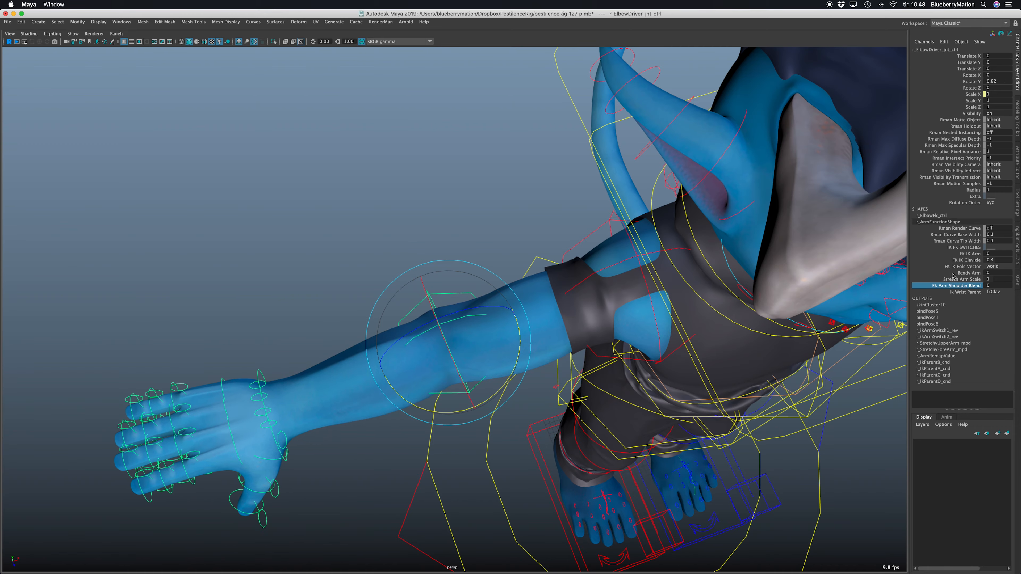
left_click(790, 333)
Step: Rotate the right clavicle FK control around Z to about 22.04 with Fk Arm Shoulder Blend at 0
left_click_drag(790, 334, 511, 447, "alt")
left_click(387, 347)
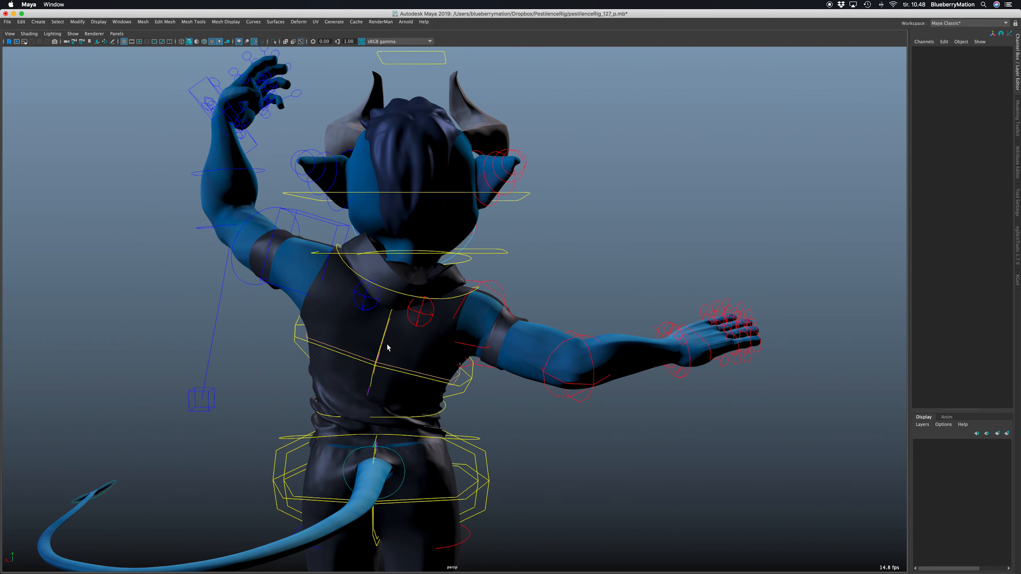
left_click(484, 297)
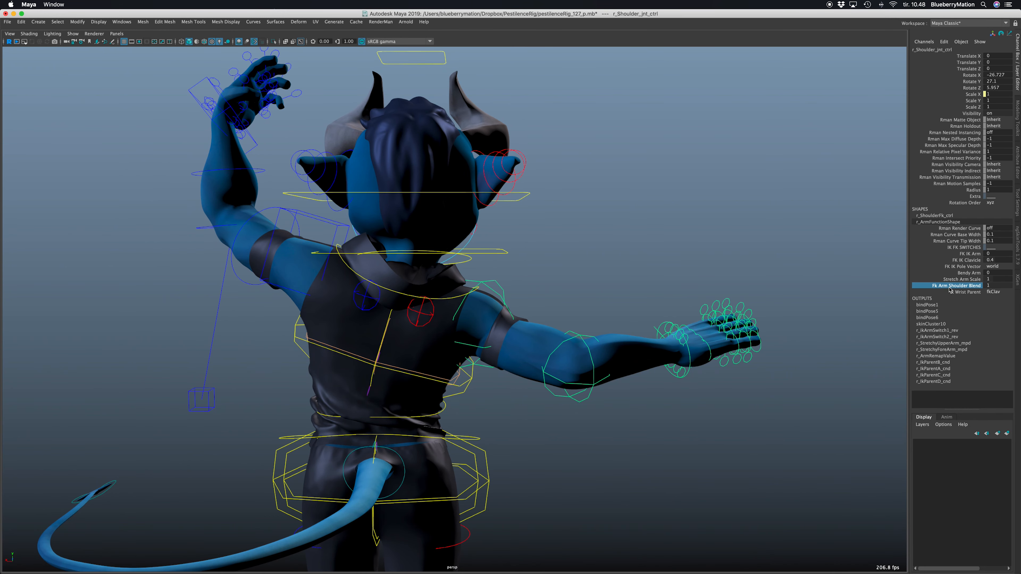
left_click(612, 277)
left_click(429, 317)
key("e")
left_click_drag(454, 296, 460, 258)
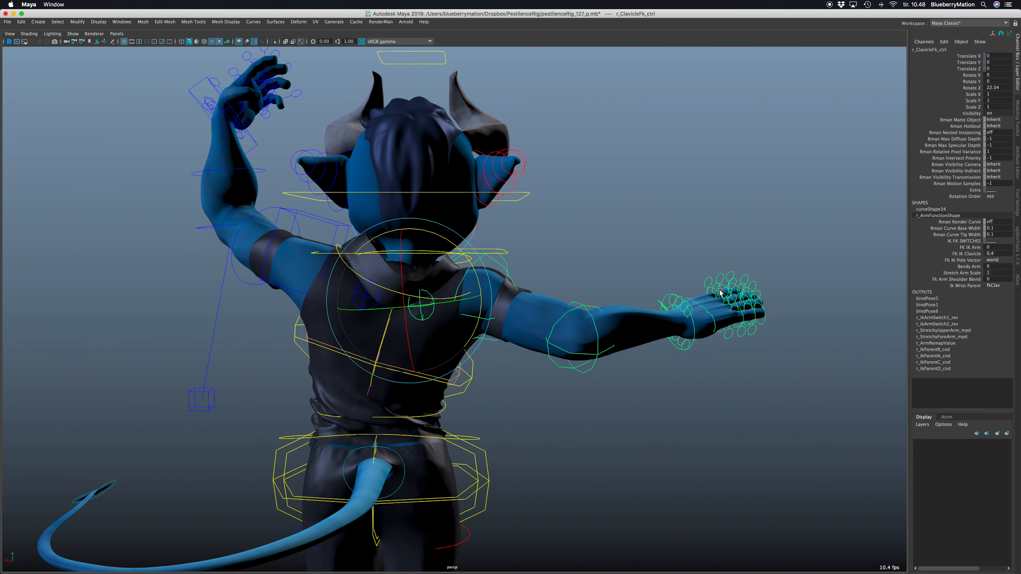
Step: Set the right arm's Fk Arm Shoulder Blend to 1 and rotate the right clavicle FK control again
left_click(944, 279)
middle_click_drag(750, 326, 818, 314)
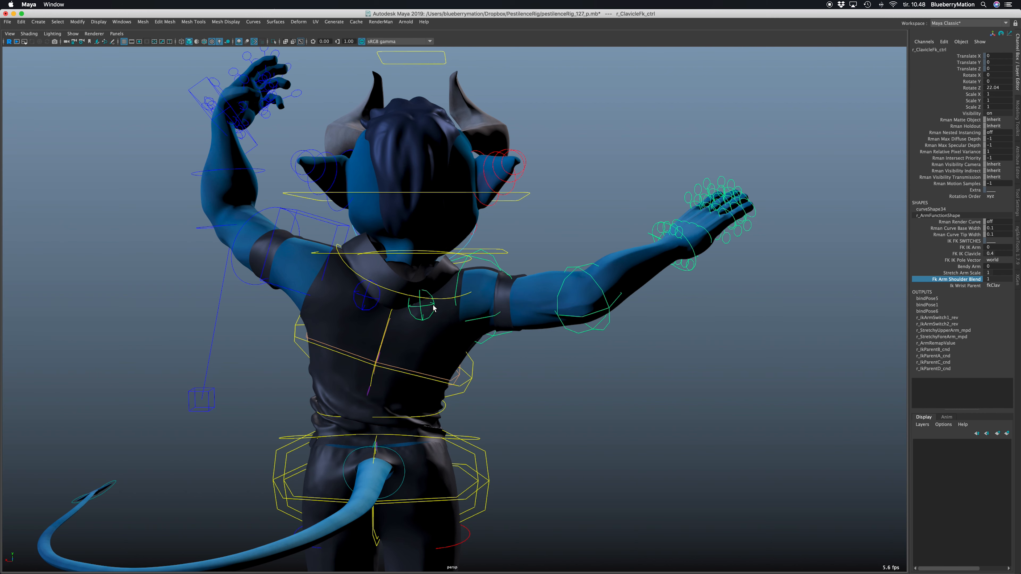
key("e")
left_click_drag(459, 252, 468, 277)
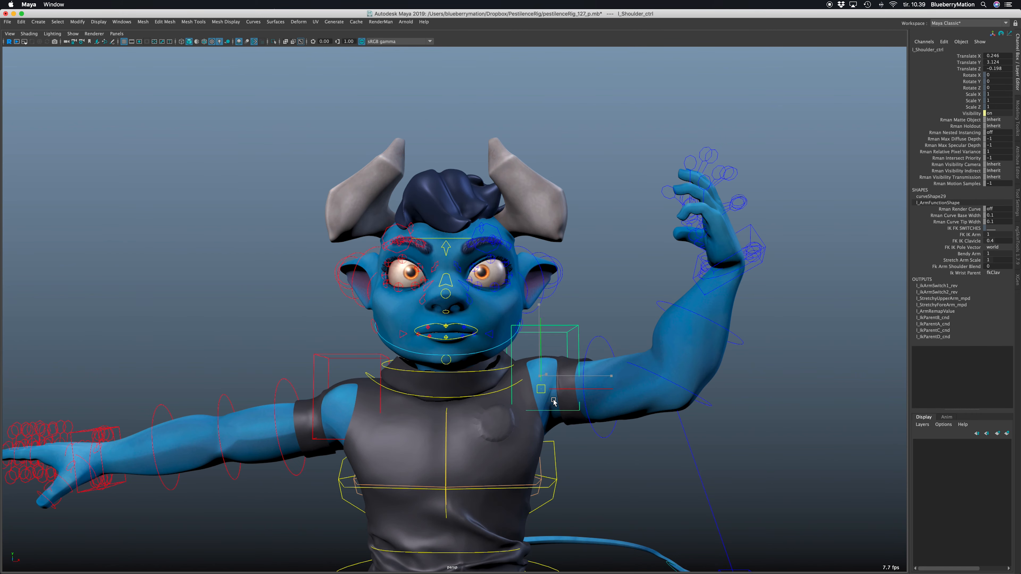
Step: Shift the left shoulder control slightly sideways, then clear the selection
left_click_drag(540, 411, 560, 410)
left_click(578, 311)
Step: Raise the main eye control to about X -0.363, Y 7.685, Z -0.27 so the eyes look up
left_click_drag(578, 311, 536, 318, "alt")
scroll(551, 325, "up", 5)
middle_click_drag(537, 319, 603, 319, "alt")
left_click_drag(295, 279, 284, 197)
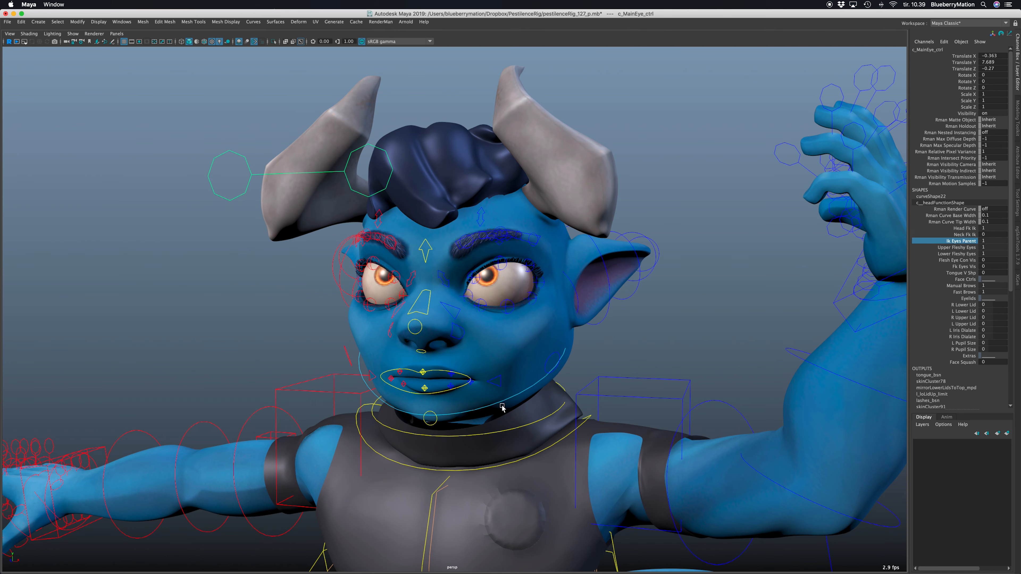
Step: Rotate the head control to about X -1.96, Y -11.881, Z 3.948 with Ik Eyes Parent at 1
left_click(532, 424)
key("e")
left_click_drag(475, 379, 466, 351)
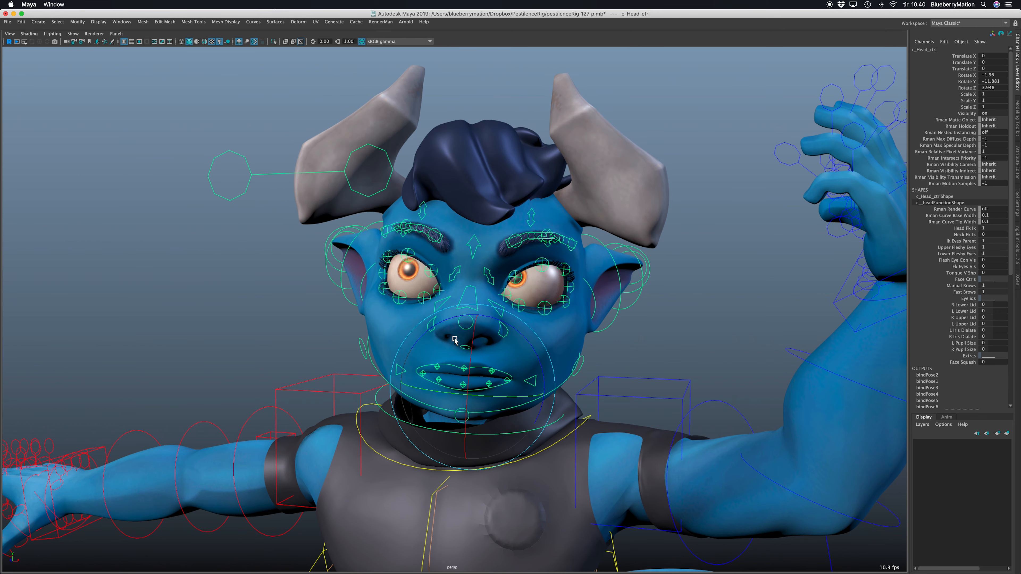
Step: Set Upper and Lower Fleshy Eyes to 0 and move the main eye control to about 3.429, 4.96, -1.35
left_click(283, 190)
left_click(969, 241)
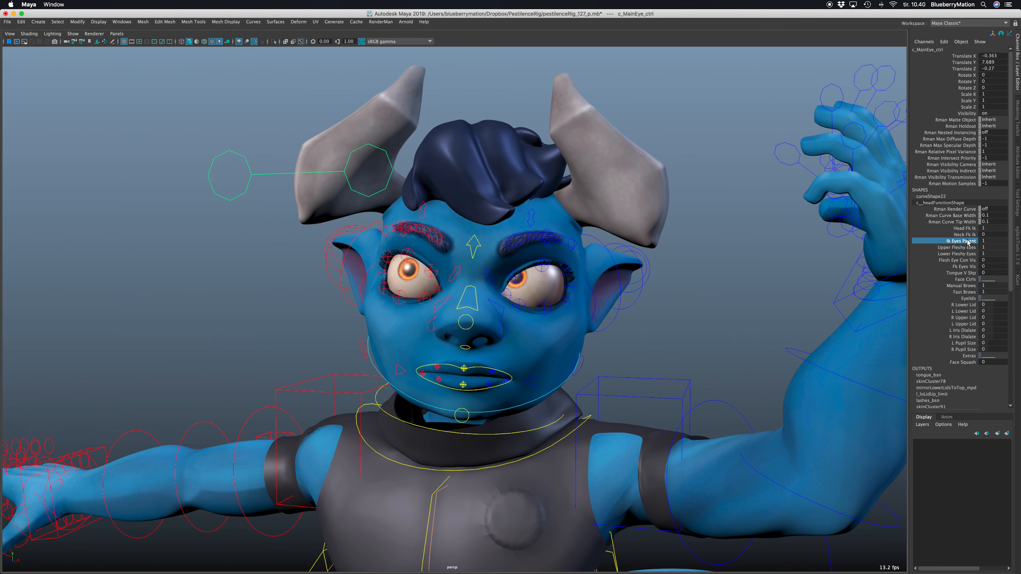
mouse_move(789, 300)
middle_mouse_down()
mouse_move(776, 301)
mouse_move(791, 320)
middle_mouse_up()
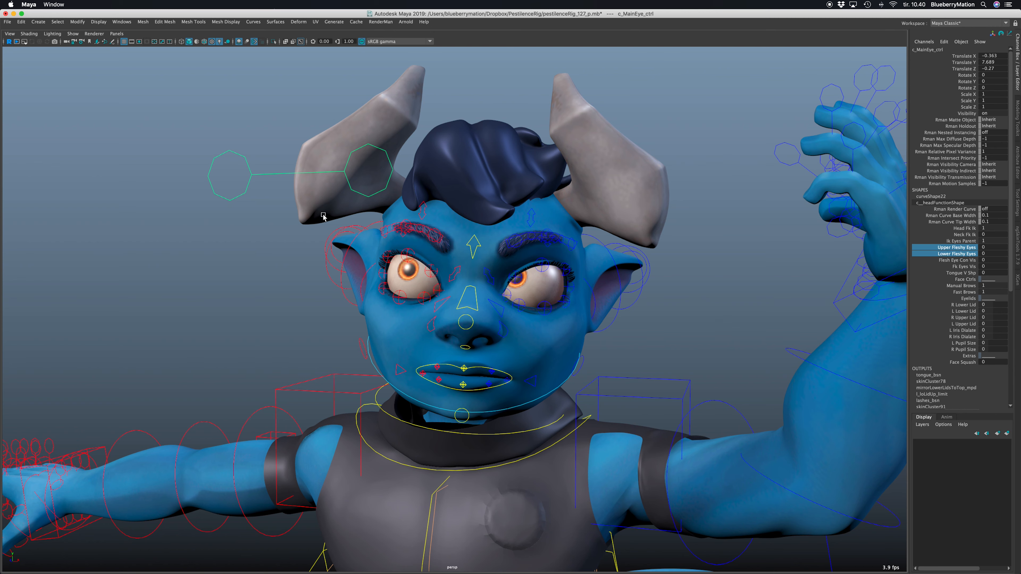
left_click_drag(300, 175, 360, 217)
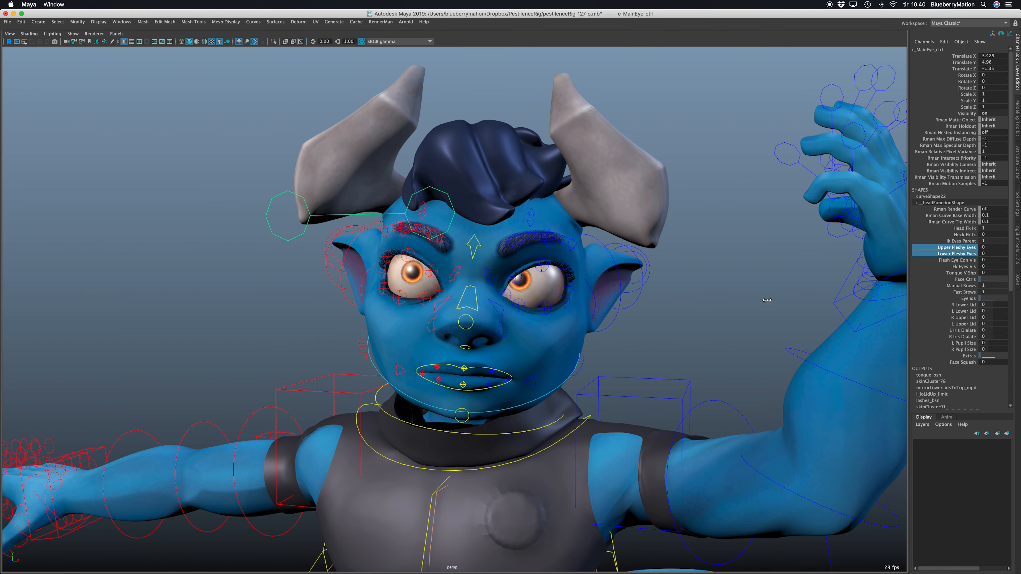
Step: Set Upper and Lower Fleshy Eyes to 1 and move the main eye control to about 2.866, 4.12, -1.127
left_click(360, 219)
left_click(354, 216)
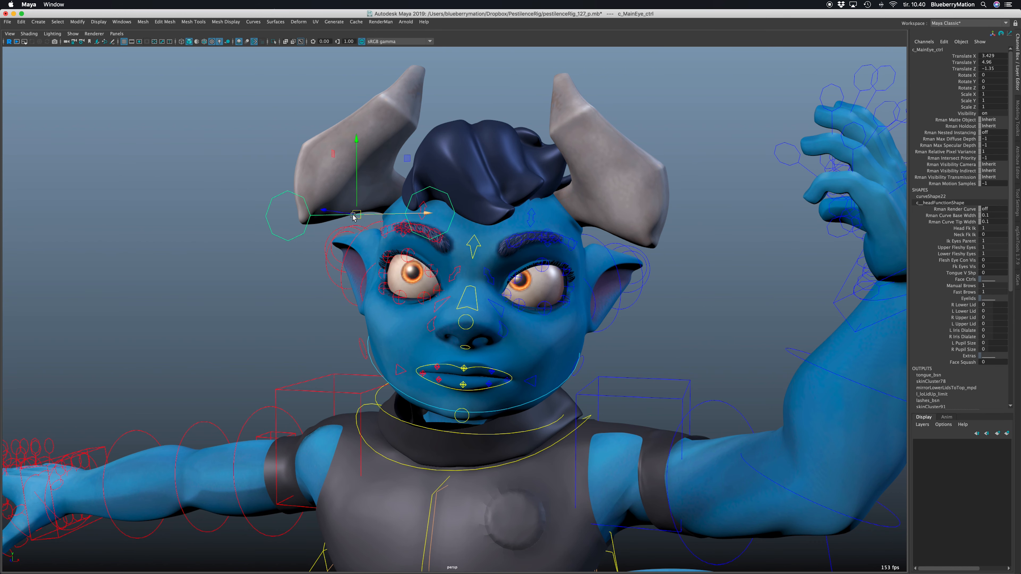
mouse_move(349, 216)
left_mouse_down()
mouse_move(386, 354)
mouse_move(331, 292)
mouse_move(366, 169)
mouse_move(306, 210)
mouse_move(360, 229)
left_mouse_up()
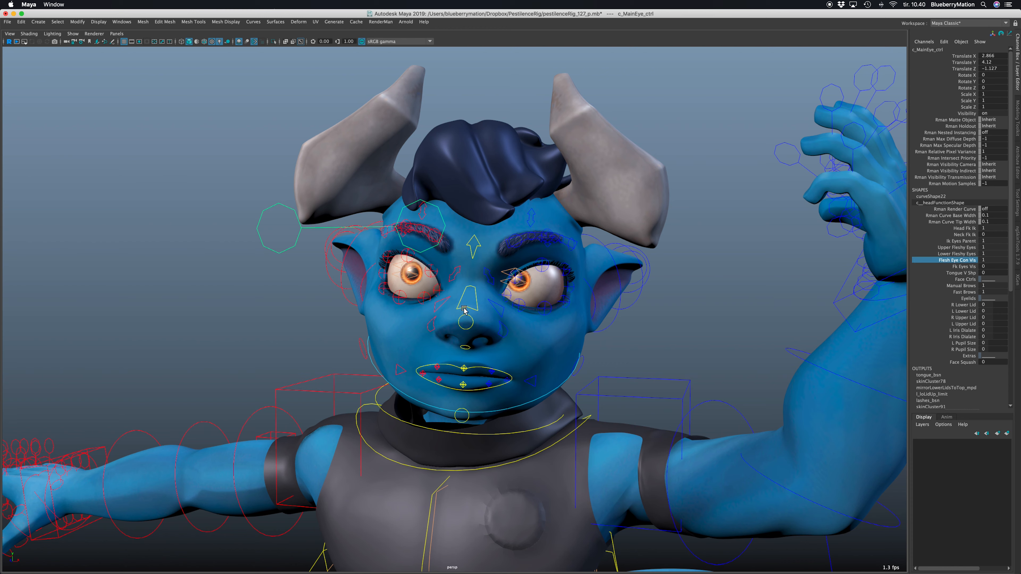
Step: Rotate the left upper lid fleshy eye control to about X -35.92, Y 1.244, Z 4.785
left_click(508, 271)
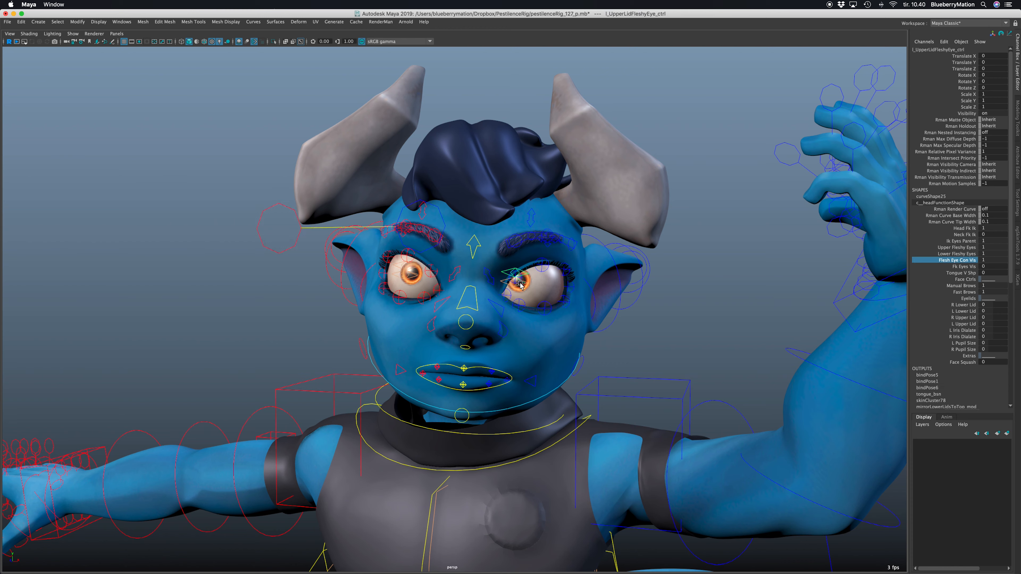
key("e")
key("q")
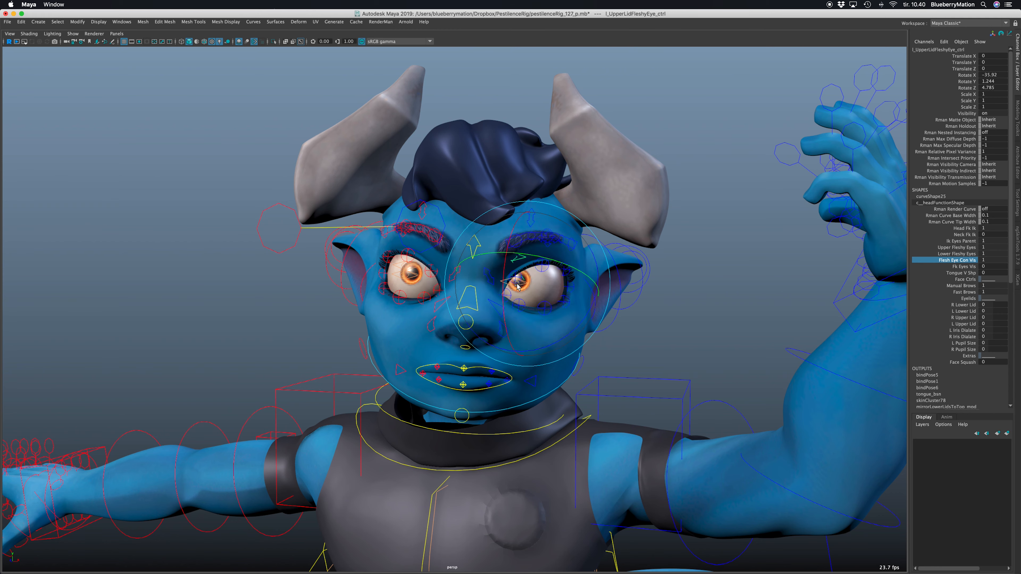
Step: Rotate the left lower lid fleshy eye control to about X 29.71, Y 12.912, Z -0.807
key("e")
left_click_drag(520, 290, 531, 307)
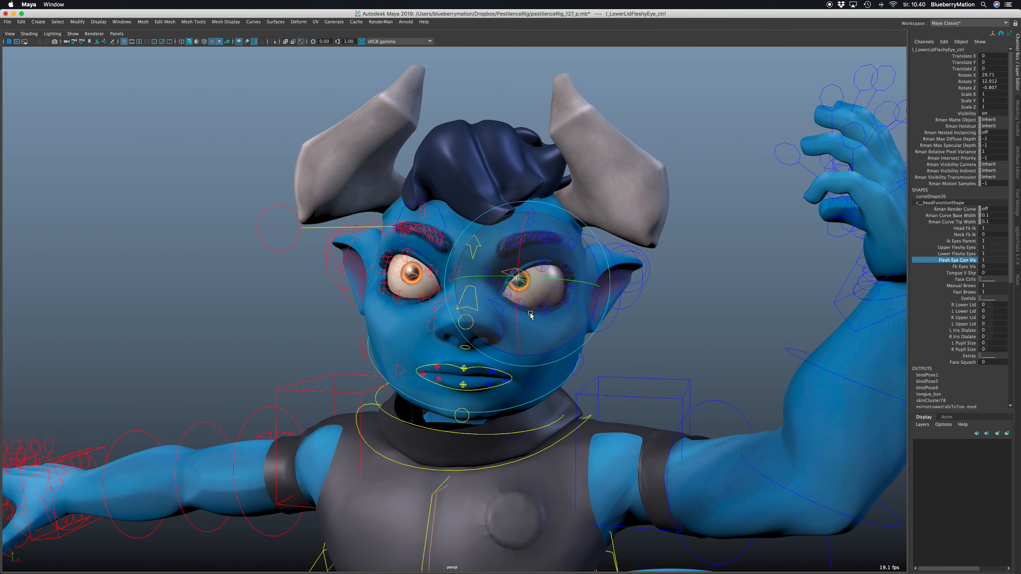
key("q")
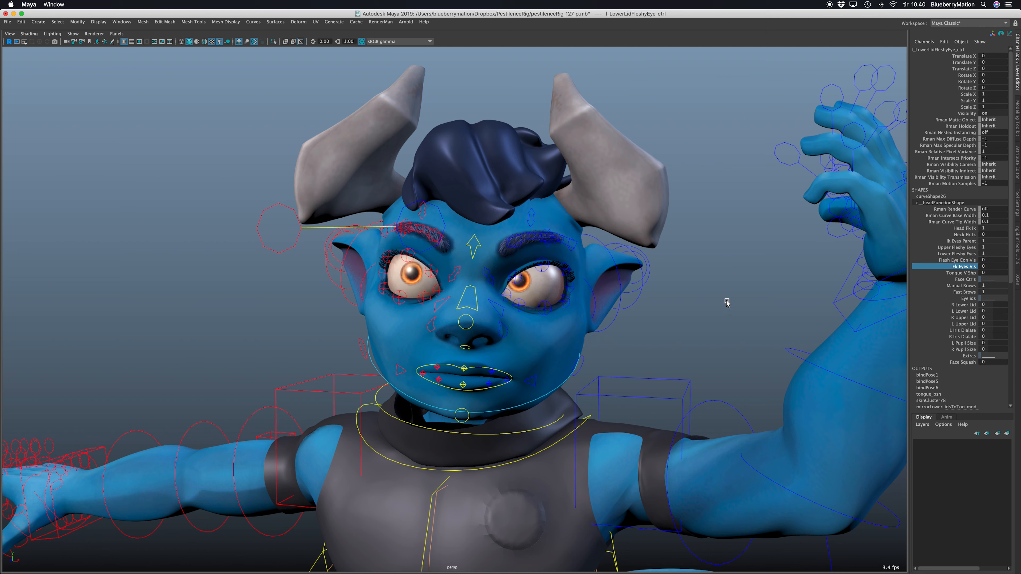
Step: Try rotating the right eye with its FK control and undo the rotation
left_click(404, 274)
key("e")
left_click_drag(405, 274, 422, 275)
key("super+z")
Step: Try rotating the left FK eye control to about X -22.489, Y 37.207, Z 0.51, undo it and set Fk Eyes Vis to 0
left_click(529, 281)
left_click_drag(511, 289, 635, 259)
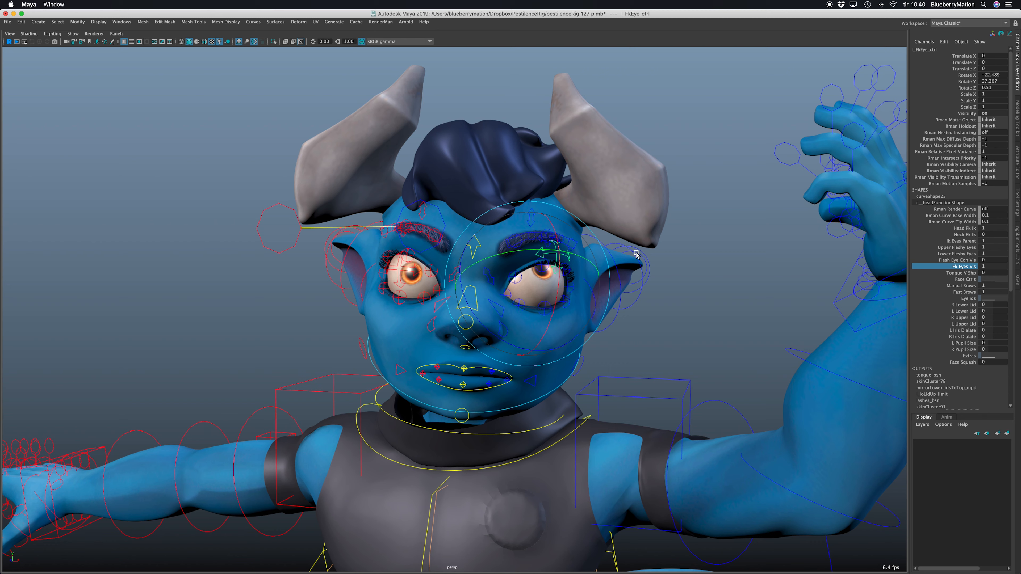
key("super+z")
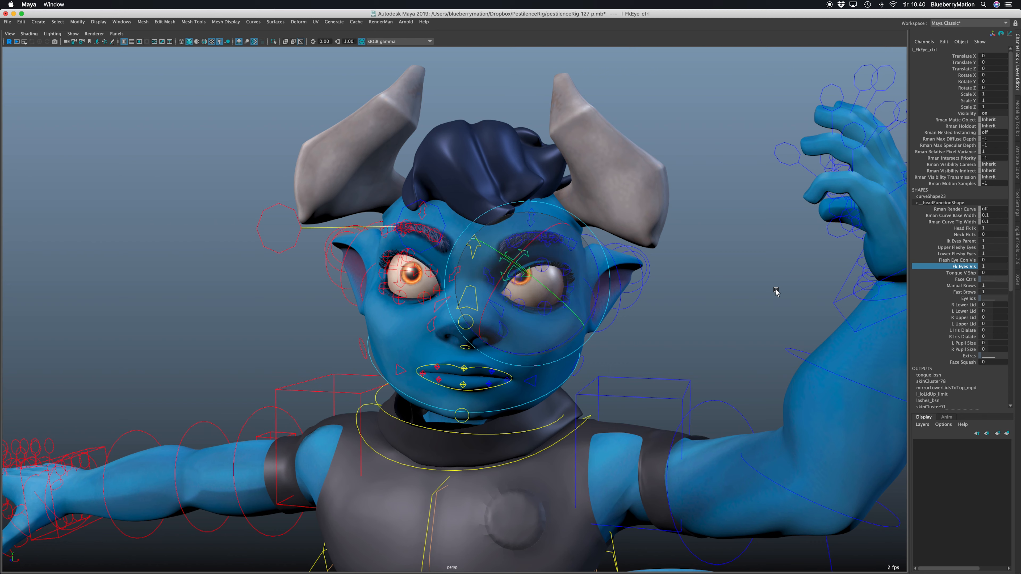
key("q")
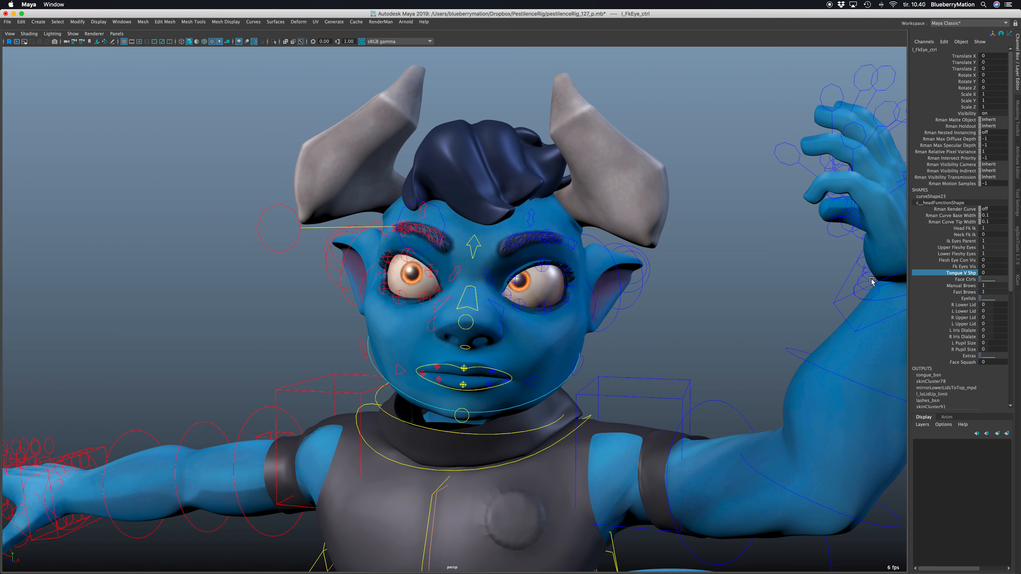
Step: Open the mouth by rotating the jaw control to about X 14.554, Y -3.439, Z 0.949
left_click(498, 403)
key("e")
left_click_drag(461, 334, 483, 341)
right_click_drag(483, 341, 532, 364, "alt")
left_click_drag(506, 362, 493, 359)
key("q")
Step: Try rotating the tongue controls together inside the open mouth and undo the rotation
left_click(461, 354)
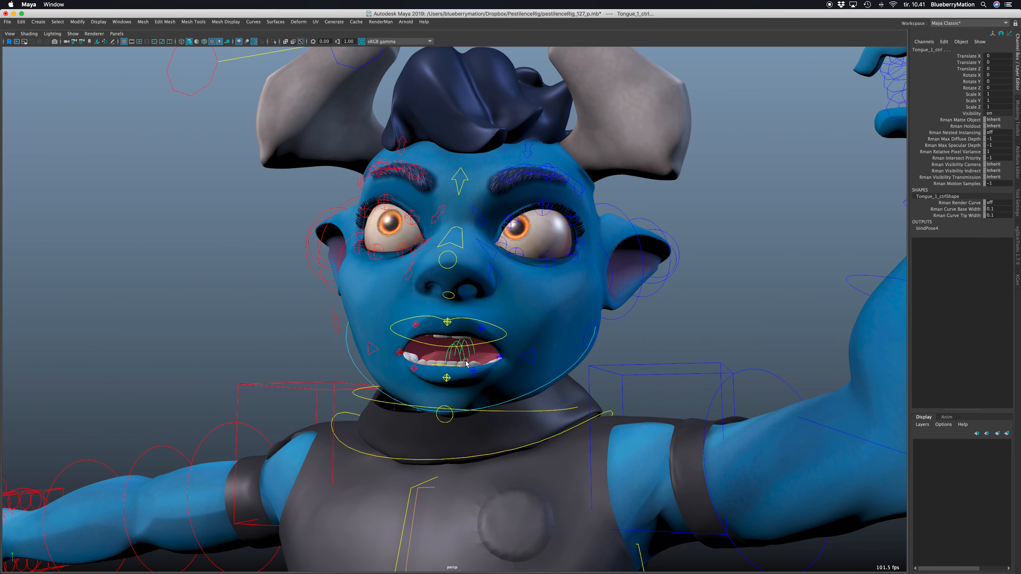
key("e")
mouse_move(465, 364)
left_mouse_down()
mouse_move(483, 373)
mouse_move(466, 377)
left_mouse_up()
key("super+z")
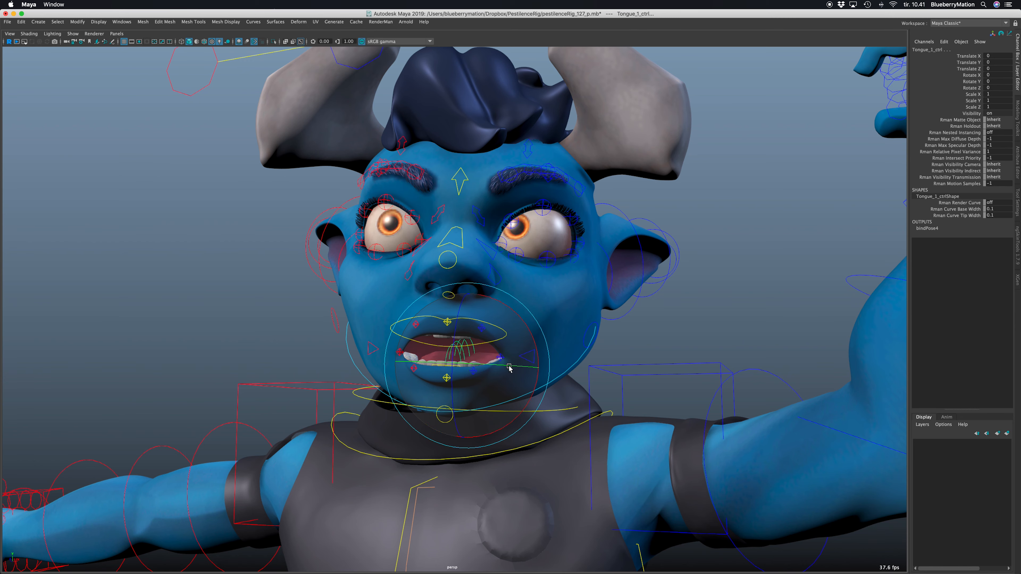
Step: Reset the jaw control's X, Y and Z rotations to 0 to close the mouth
left_click(575, 365)
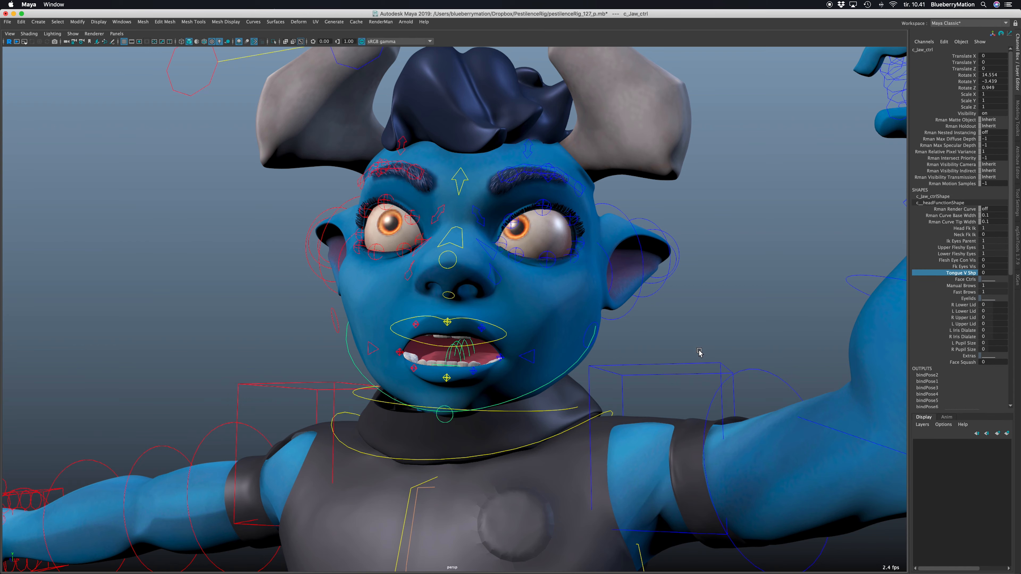
left_click_drag(709, 354, 526, 430, "alt")
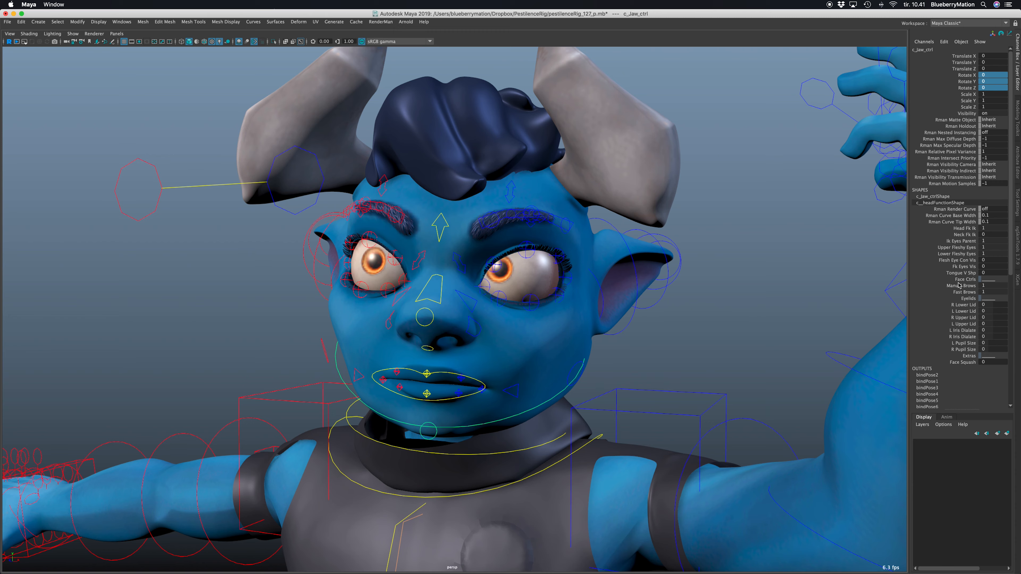
Step: Set Manual Brows to 0 and move the left eyebrow control to about X -0.362, Y -1 and the right to X -0.968, Y -0.602
right_click_drag(682, 347, 733, 340, "alt")
middle_click_drag(733, 340, 725, 401, "alt")
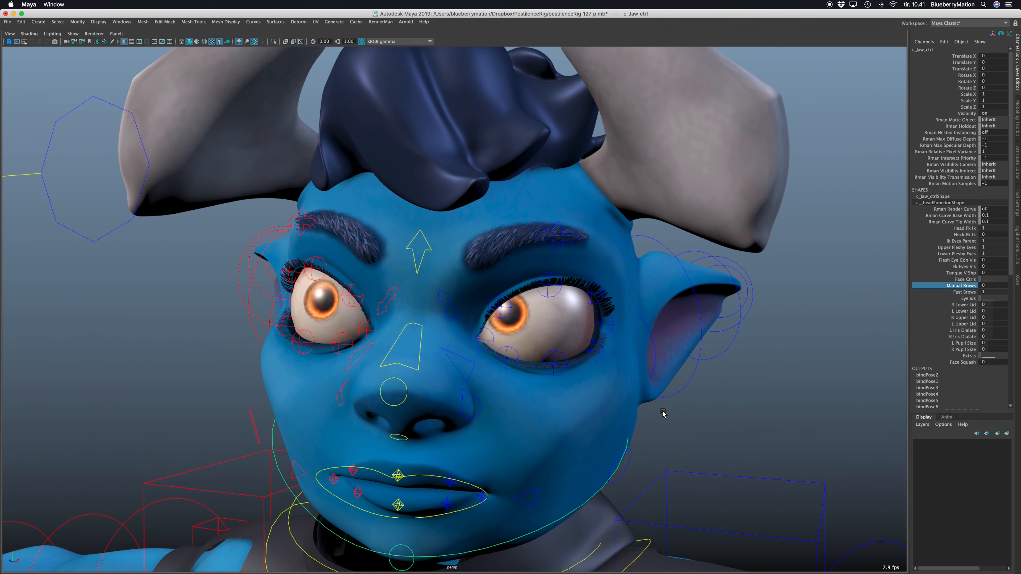
left_click(560, 233)
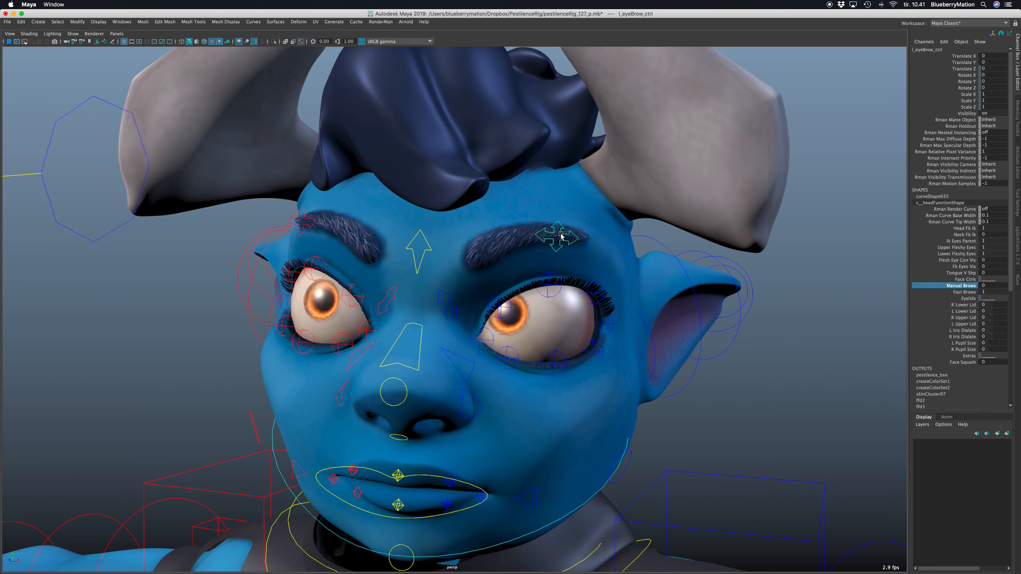
left_click_drag(556, 238, 525, 239)
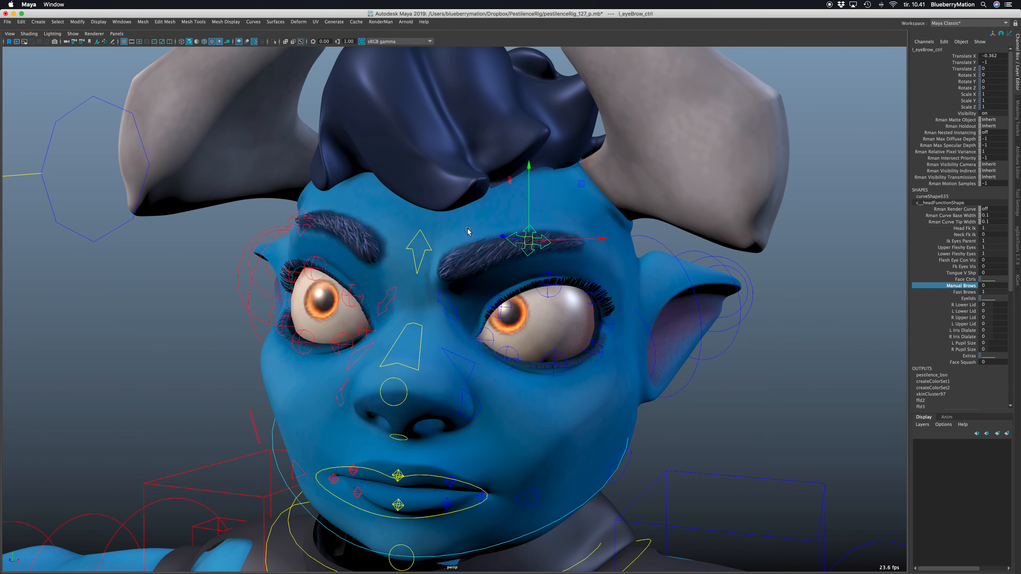
left_click(304, 217)
left_click_drag(303, 220, 317, 238)
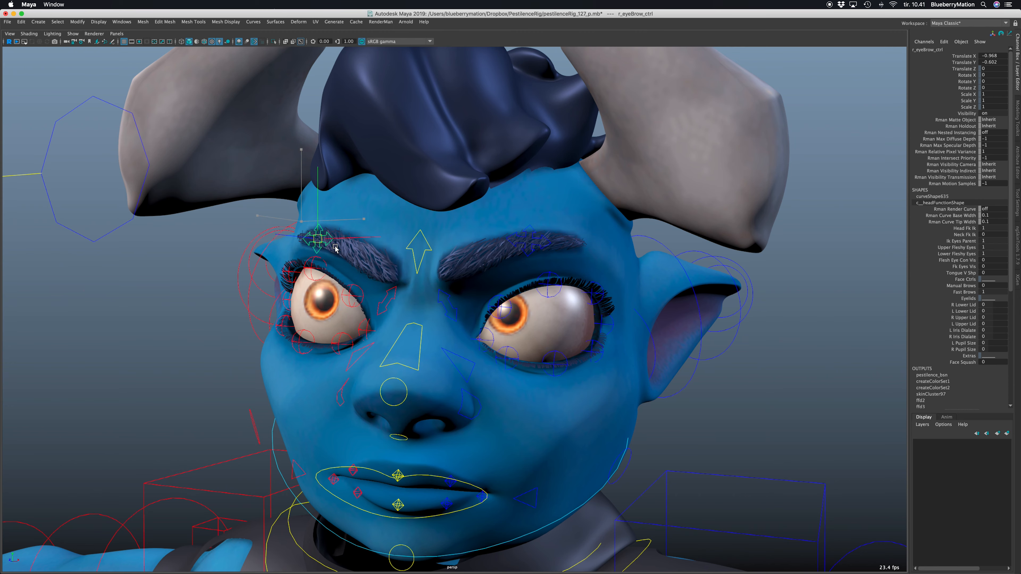
Step: Move the left eyebrow control outward and up to about X 0.677, Y 0.426
scroll(365, 260, "down", 4)
left_click_drag(365, 261, 403, 244, "alt")
left_click(591, 258)
left_click_drag(592, 258, 572, 292)
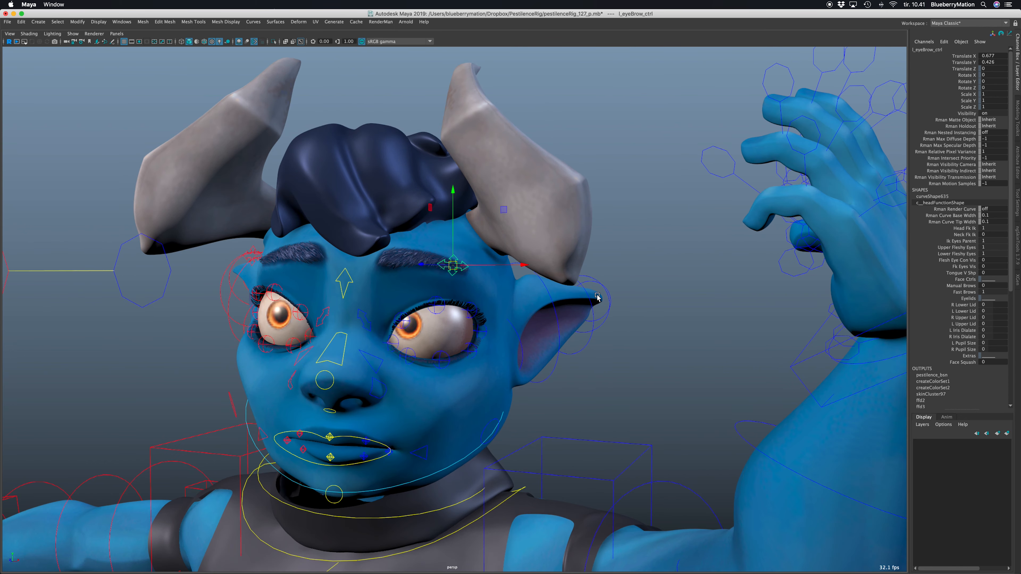
Step: Reset both eyebrow controls' translations to 0, set Manual Brows to 1 and Fast Brows to 0
middle_click_drag(592, 297, 638, 299, "alt")
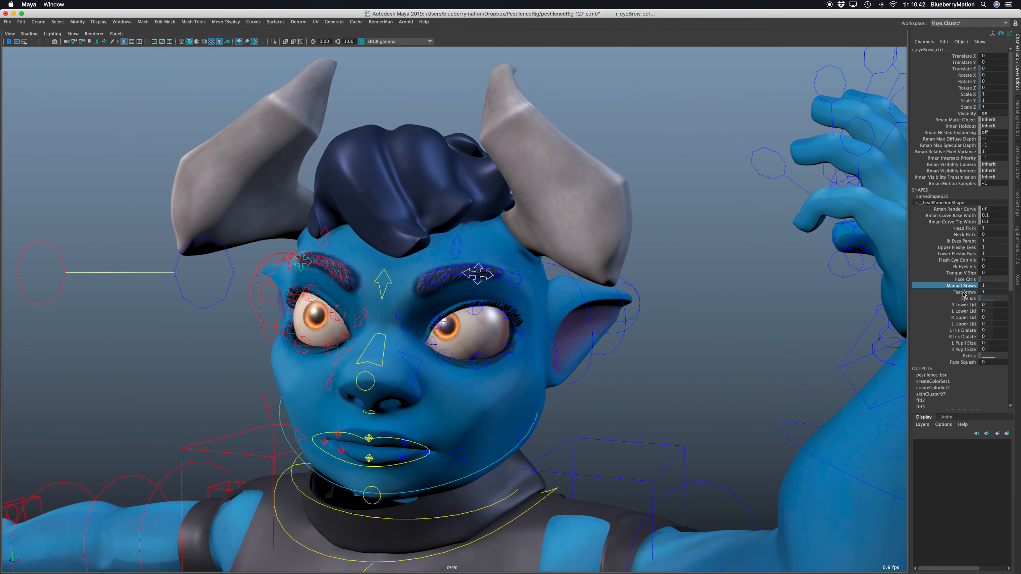
left_click(964, 292)
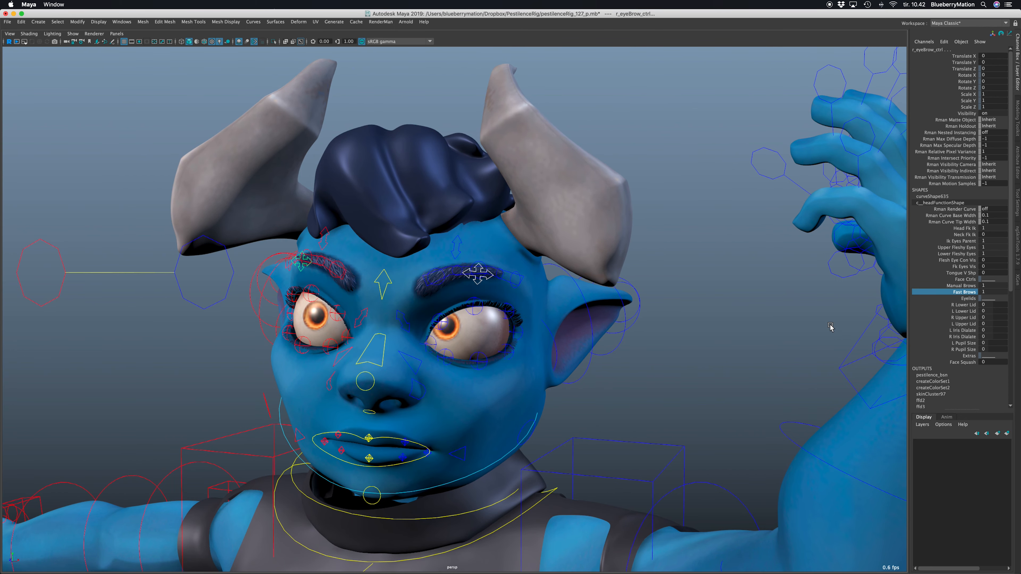
Step: Move the left inner brow control to about -0.18, 0.507, 0.021 and rotate it around Z to about -41.345
left_click(482, 265)
left_click_drag(471, 277, 434, 270)
left_click(432, 275)
key("e")
left_click_drag(438, 336, 389, 335)
Step: Move the left forehead wrinkle control to about Y 0.257 and shift the middle brow control vertically
left_click(460, 240)
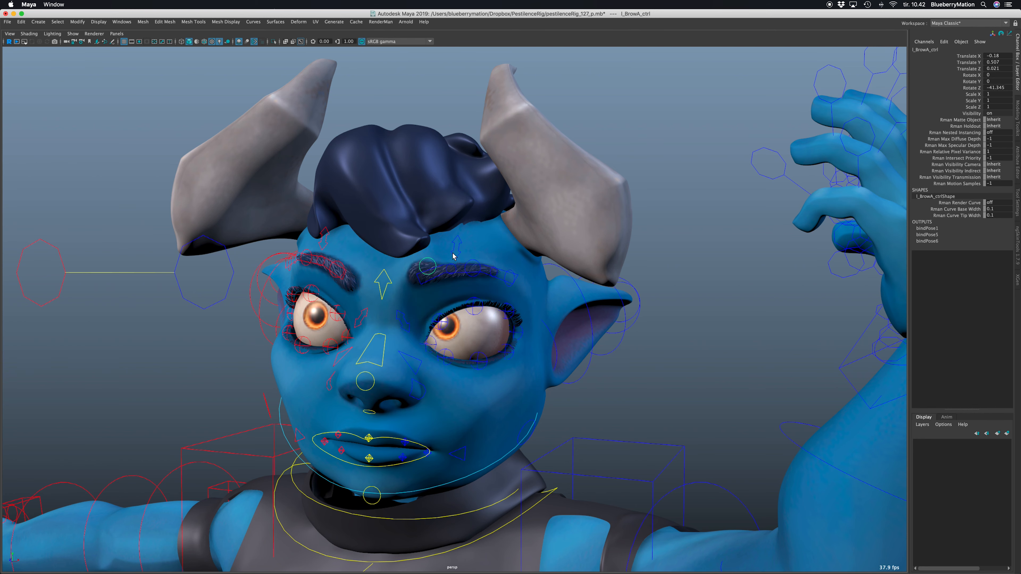
left_click_drag(458, 216, 458, 220)
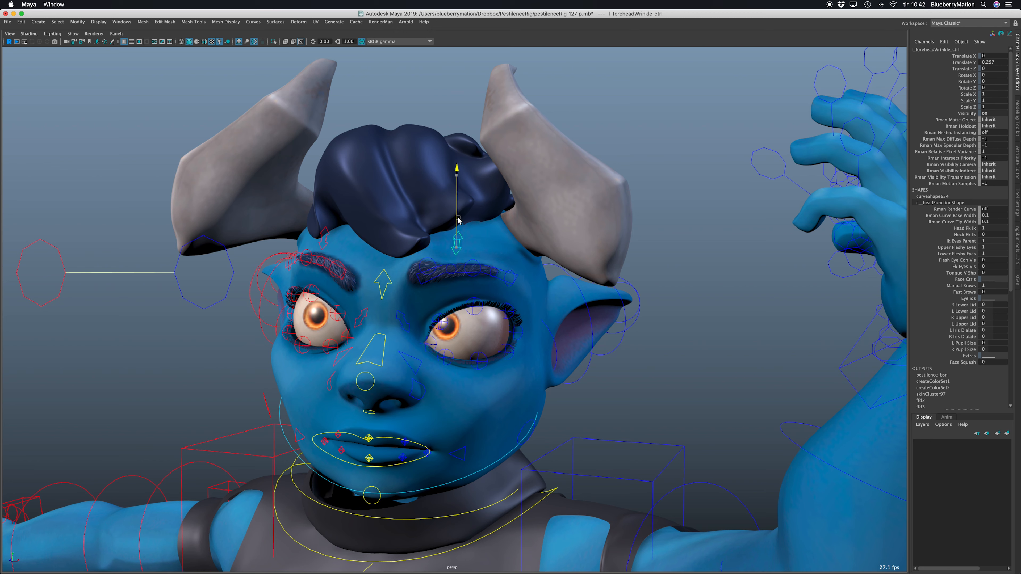
left_click(390, 284)
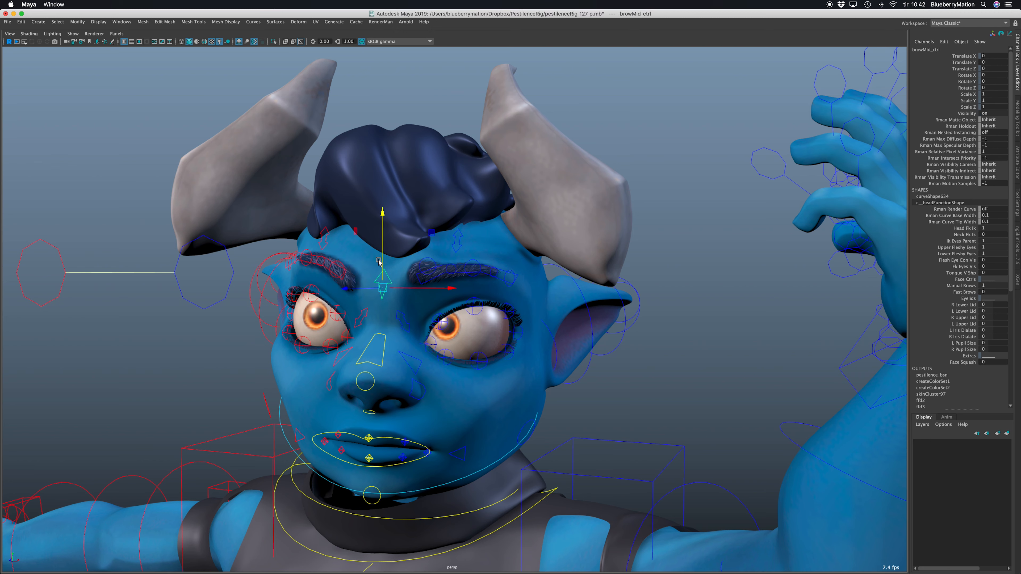
left_click_drag(388, 240, 391, 246)
Step: Raise the left snarl control beside the nose bridge to about Y 0.944
left_click(407, 319)
left_click_drag(404, 293, 395, 277)
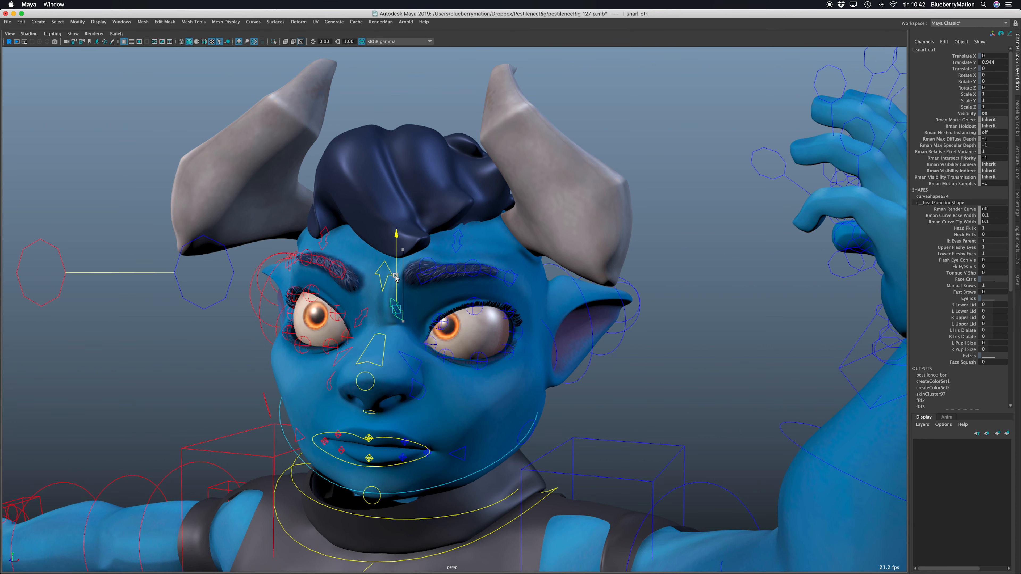
Step: Set the Move tool's axis orientation to Object for the left snarl control
left_click(1015, 205)
left_click(902, 57)
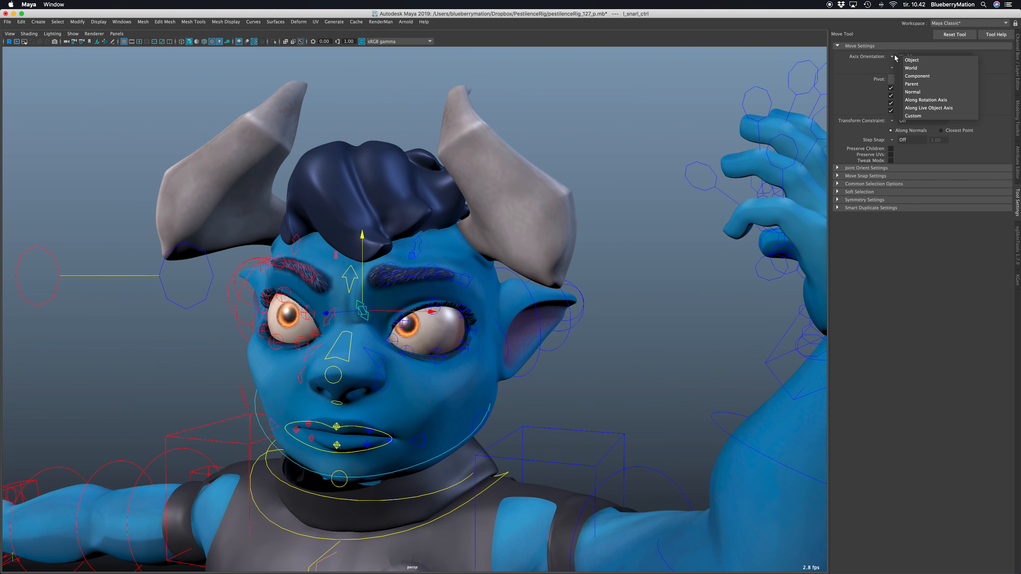
left_click(907, 63)
left_click(1016, 104)
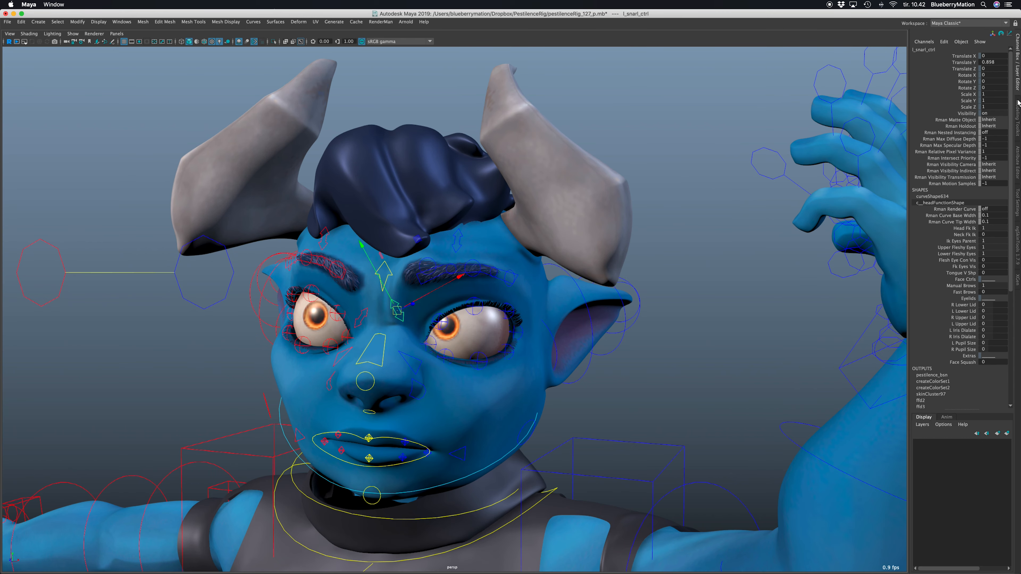
Step: Move the left nostril control to about 0.071, 0.522, 0.168 and the left mouth corner control to about Y 0.62, Z -0.706
left_click(410, 362)
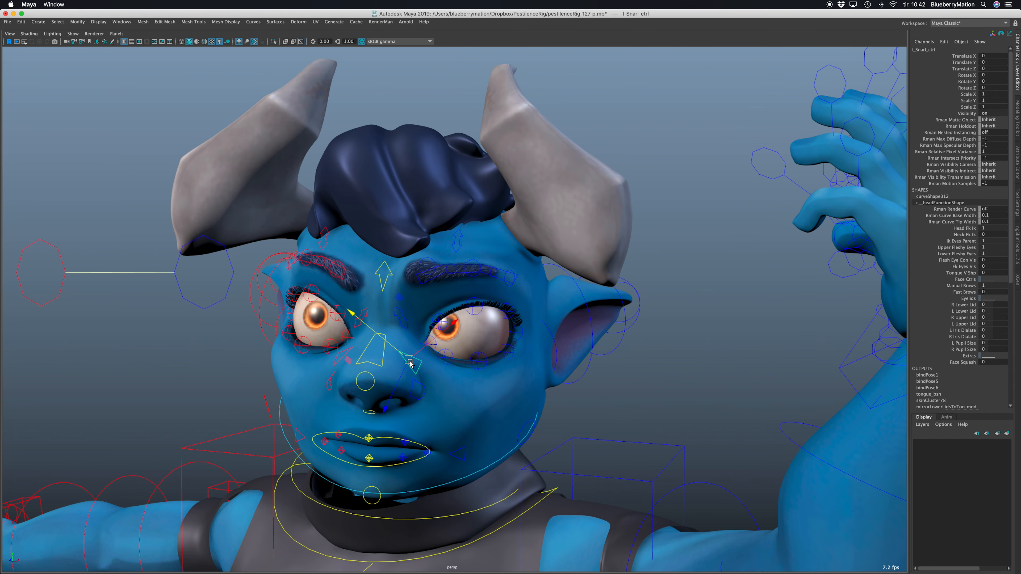
left_click(418, 386)
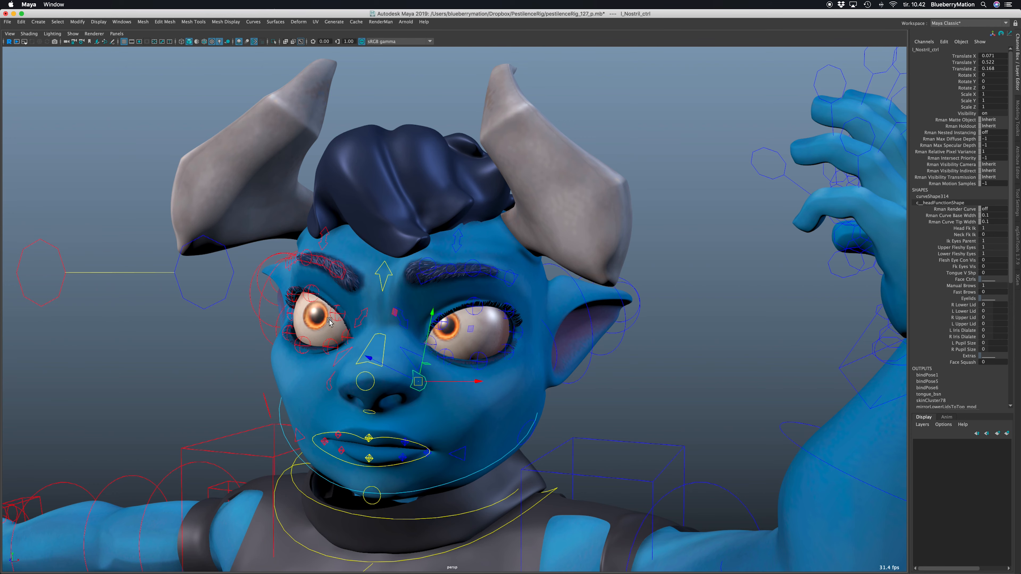
middle_click_drag(444, 357, 526, 394, "alt")
left_click(535, 405)
left_click_drag(528, 411, 558, 394)
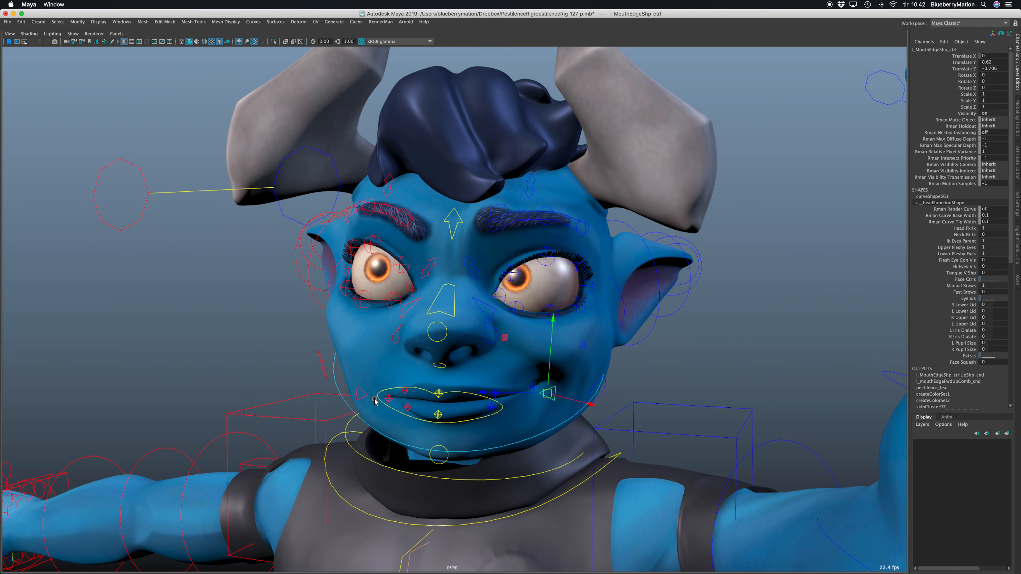
Step: Reposition the right and left mouth corner controls, checking the mouth shape from several angles
left_click(361, 391)
left_click_drag(361, 391, 471, 396, "alt")
left_click_drag(534, 385, 530, 407)
left_click_drag(530, 406, 468, 396, "alt")
left_click_drag(418, 392, 485, 375)
left_click(618, 369)
left_click_drag(618, 369, 564, 378)
left_click_drag(563, 378, 483, 386, "alt")
left_click_drag(339, 386, 478, 374)
left_click(318, 379, "shift")
left_click_drag(474, 374, 679, 396, "alt")
Step: Rotate the jaw control to about X 10.306, Y 1.49, Z -0.171 to open the mouth
left_click(591, 395)
left_click(585, 449)
key("e")
left_click(679, 396)
left_click(546, 390)
left_click(522, 389)
mouse_move(522, 389)
left_mouse_down()
mouse_move(513, 393)
mouse_move(525, 389)
left_mouse_up()
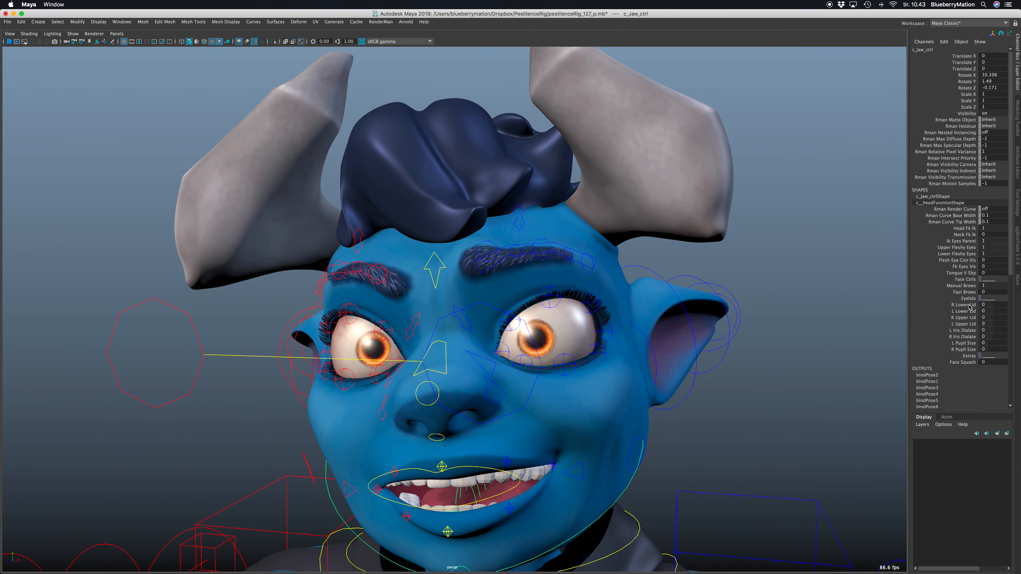
Step: Set the lower and upper lid attributes of both eyes to -0.2
middle_click_drag(711, 384, 772, 380)
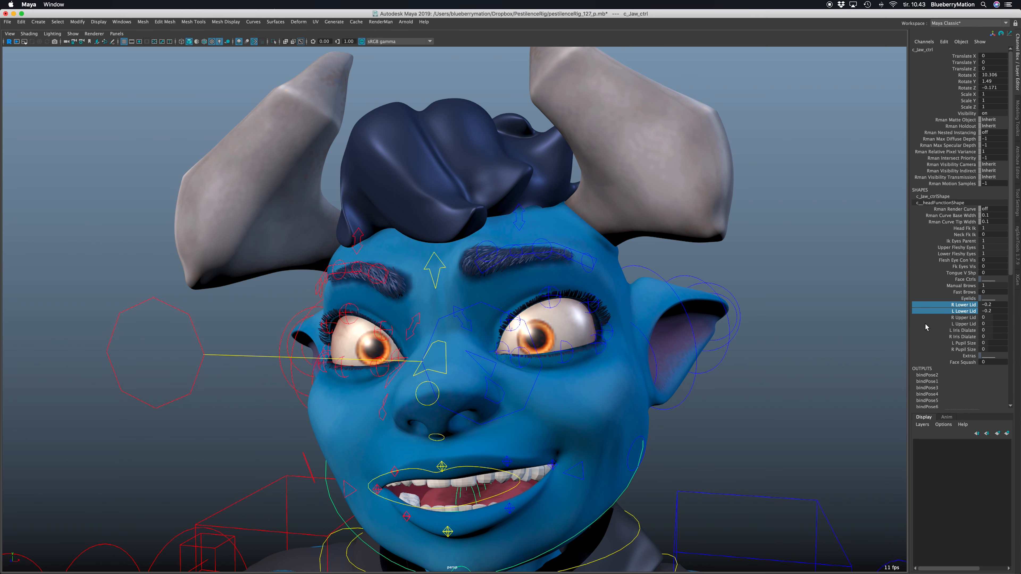
left_click_drag(925, 324, 926, 318)
middle_click_drag(776, 395, 763, 395)
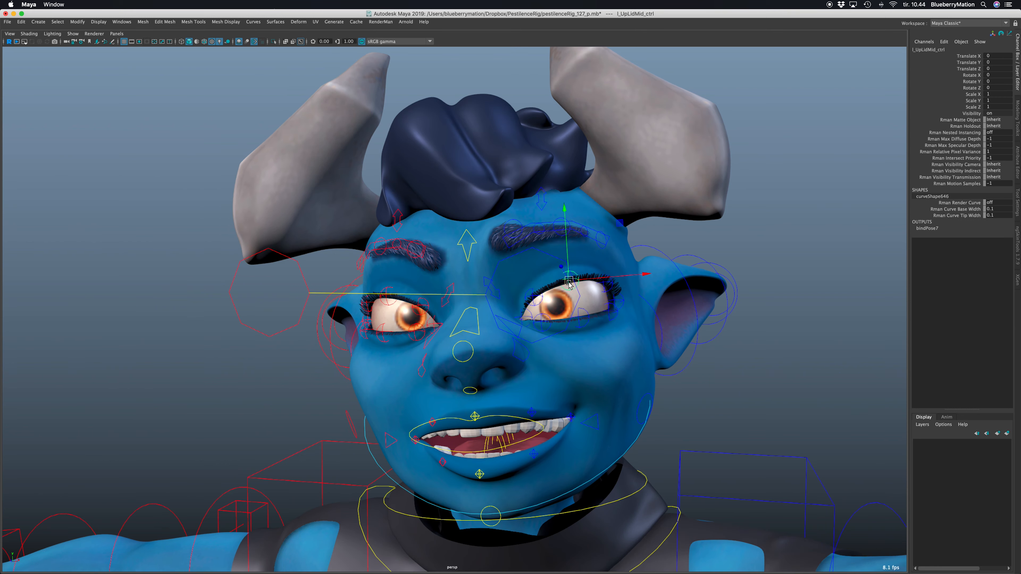
Step: Try out the individual upper and lower eyelid controls around the left eye
left_click(569, 281)
left_click(589, 315)
mouse_move(589, 315)
left_mouse_down()
mouse_move(589, 290)
mouse_move(579, 322)
left_mouse_up()
left_click(610, 308)
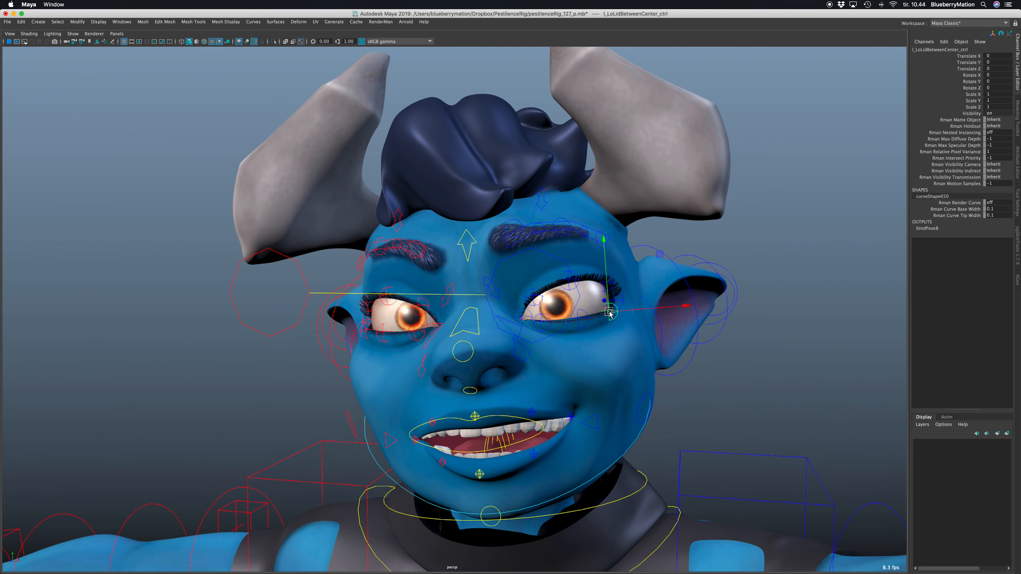
Step: Select the main eye control and set both L and R Iris Dialate to 0.2
left_click(491, 276)
left_click(477, 295)
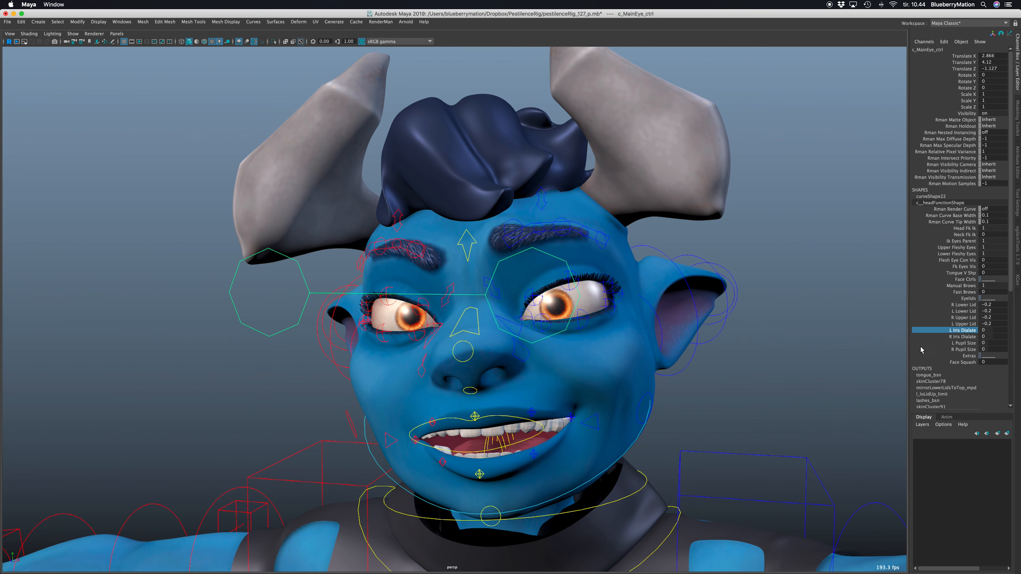
left_click_drag(968, 344, 967, 337)
mouse_move(763, 358)
middle_mouse_down()
mouse_move(720, 357)
mouse_move(781, 358)
middle_mouse_up()
Step: Try L and R Pupil Size at -0.5, set them to 1, and set both Iris Dialate values to -0.8
left_click_drag(967, 343, 967, 350)
middle_click_drag(816, 376, 807, 375)
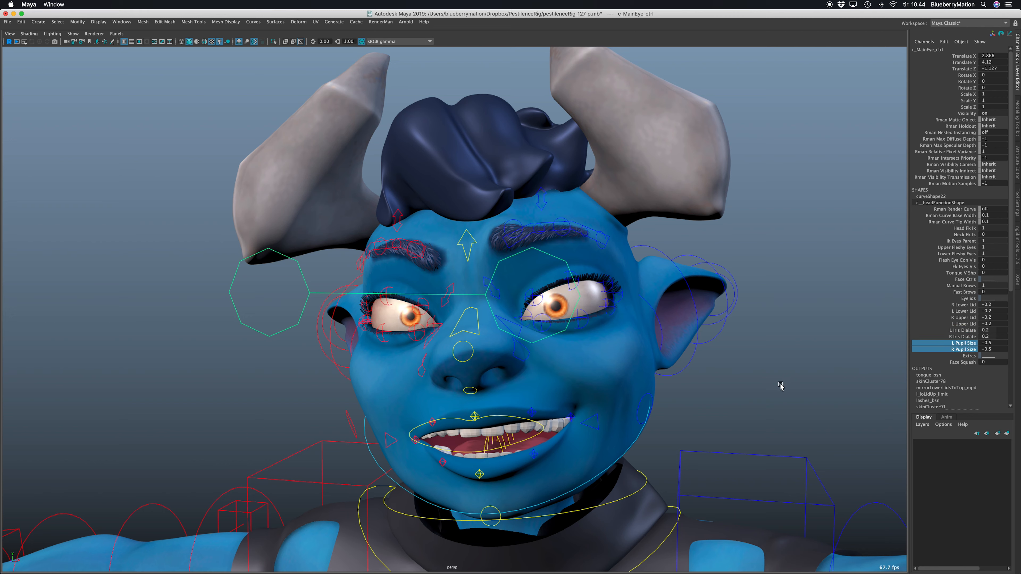
middle_click_drag(706, 382, 716, 379)
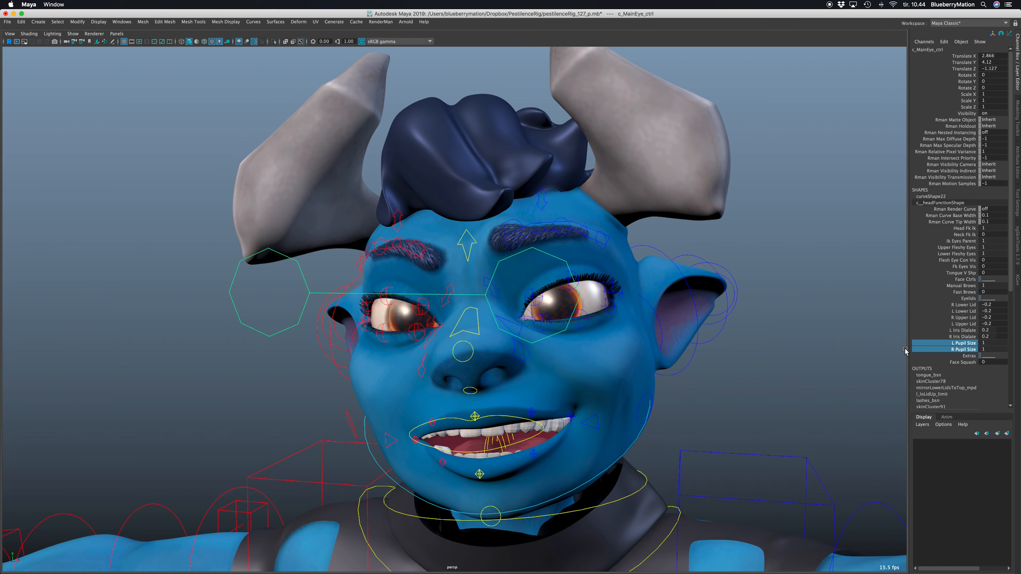
left_click_drag(966, 331, 967, 337)
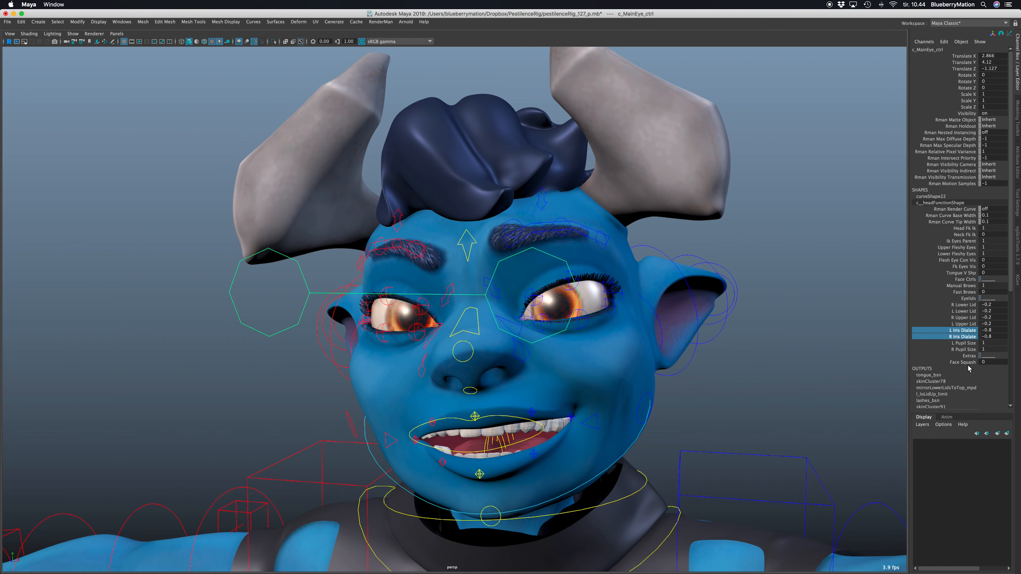
Step: Set Face Squash to 1 on the head control to show the head squash controls, and clear the selection
left_click(960, 363)
right_click_drag(723, 357, 647, 370, "alt")
left_click_drag(647, 370, 658, 366, "alt")
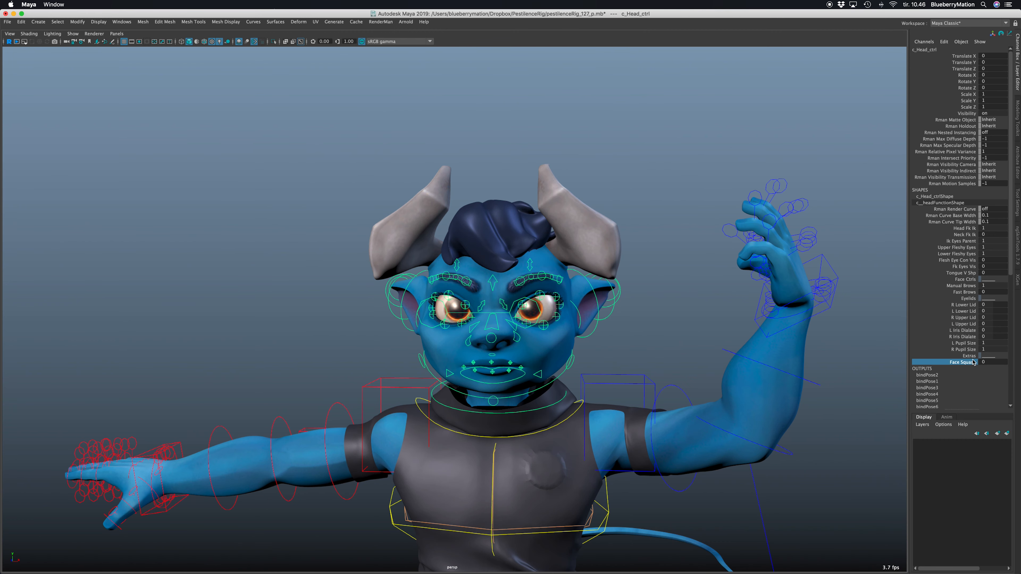
left_click(486, 231)
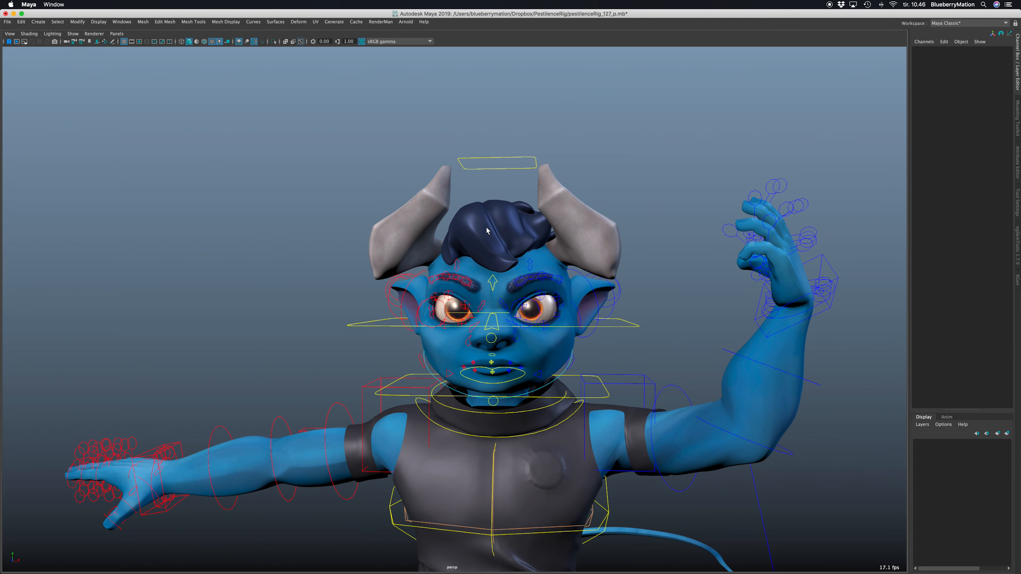
Step: Try moving the squash control above the head, and undo the move
left_click(483, 181)
left_click_drag(500, 312, 496, 312)
key("super+z")
Step: Select the upper head squash control at nose level, and move the lower head squash control below the jaw
left_click(617, 320)
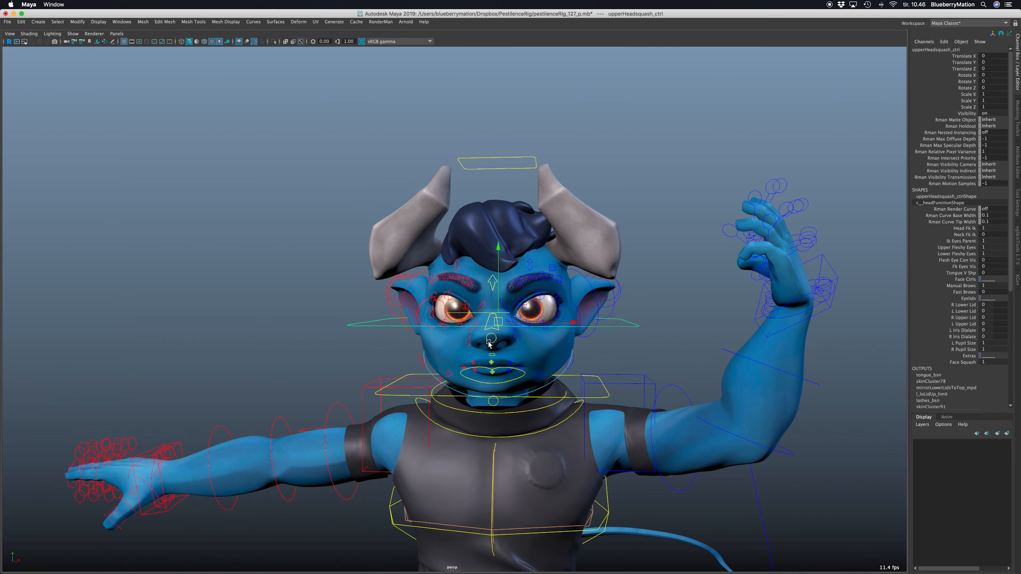
left_click(539, 387)
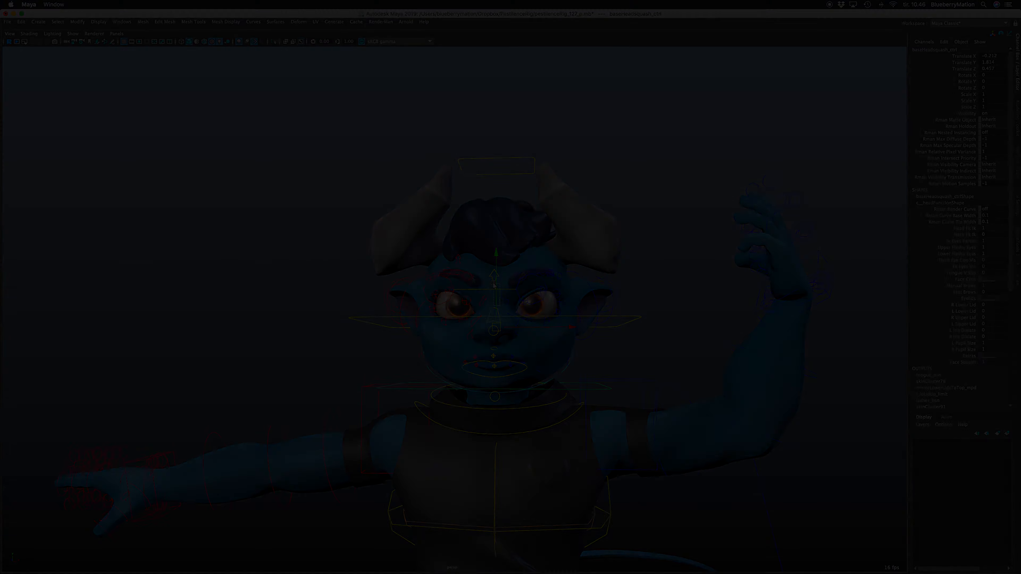